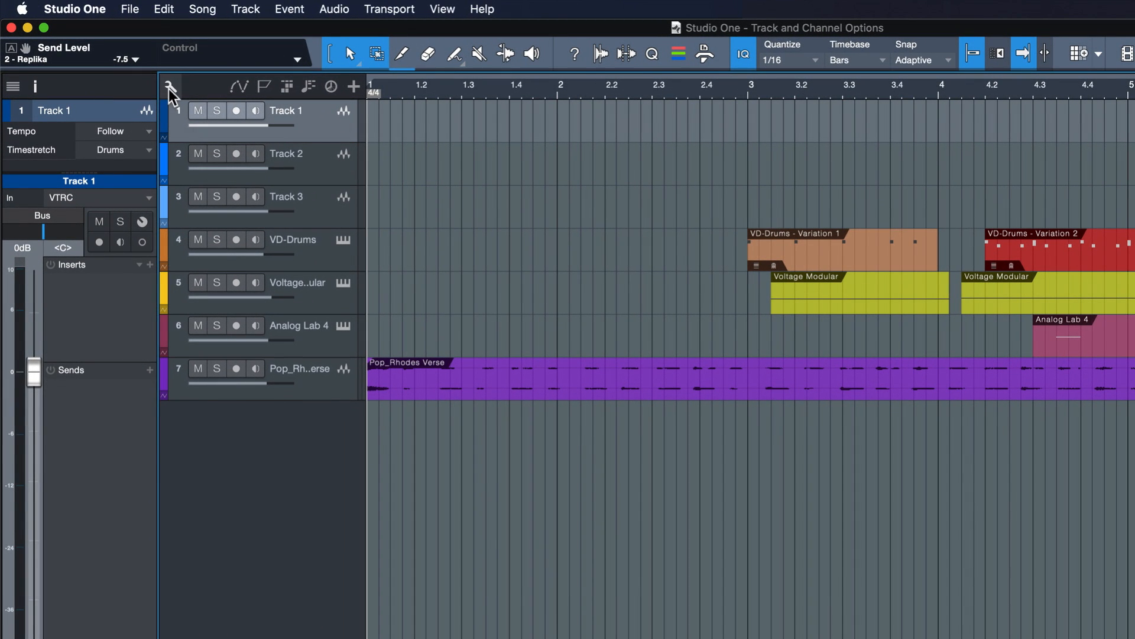
Step: Solo Track 1 and move the track selection from Track 2 down to Voltage Modular
click(170, 87)
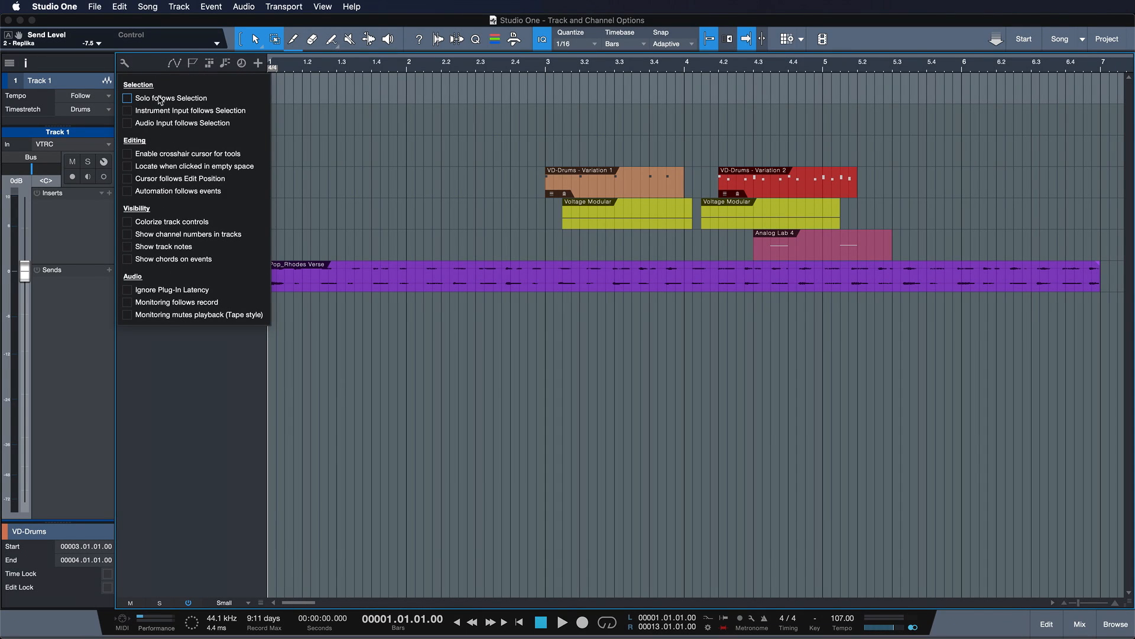
click(323, 109)
click(158, 81)
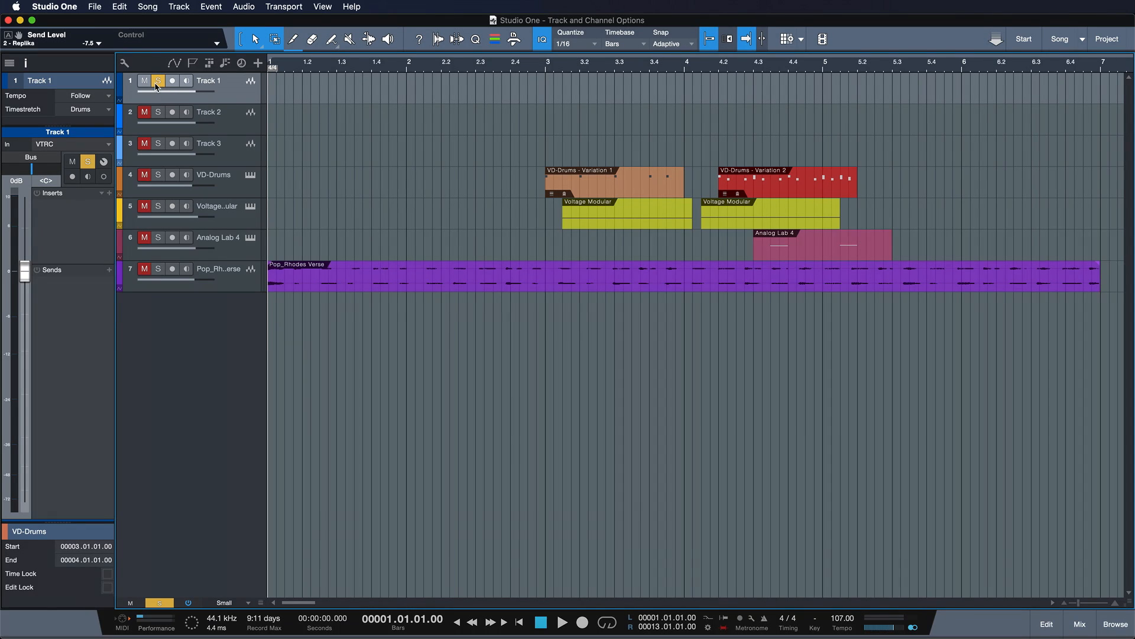
click(234, 116)
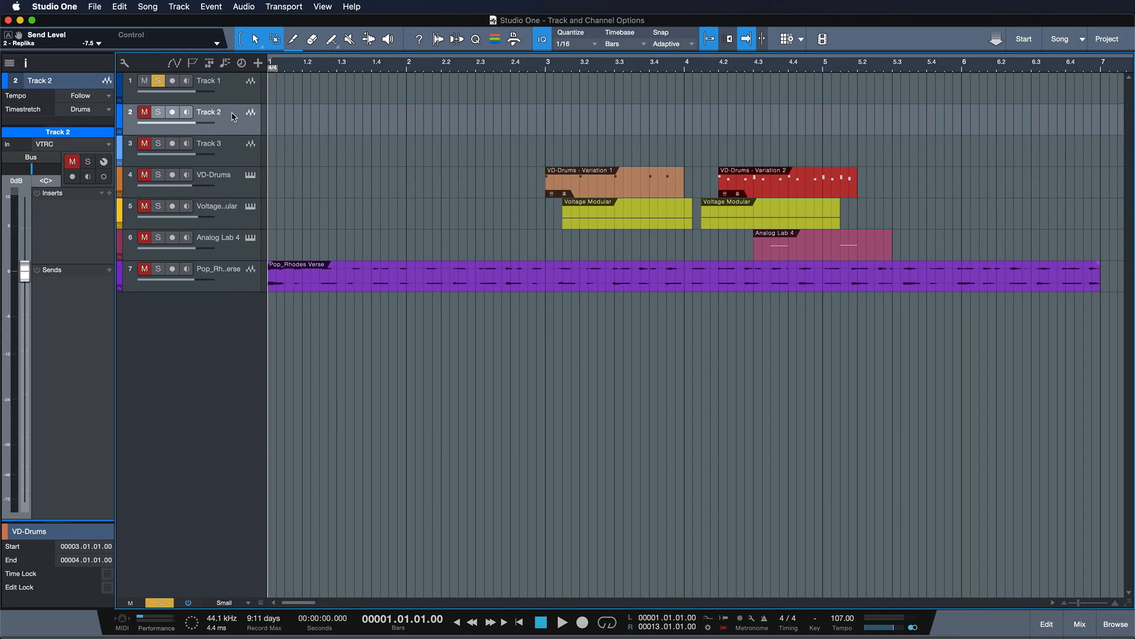
key(Down)
key(Down)
key(Down)
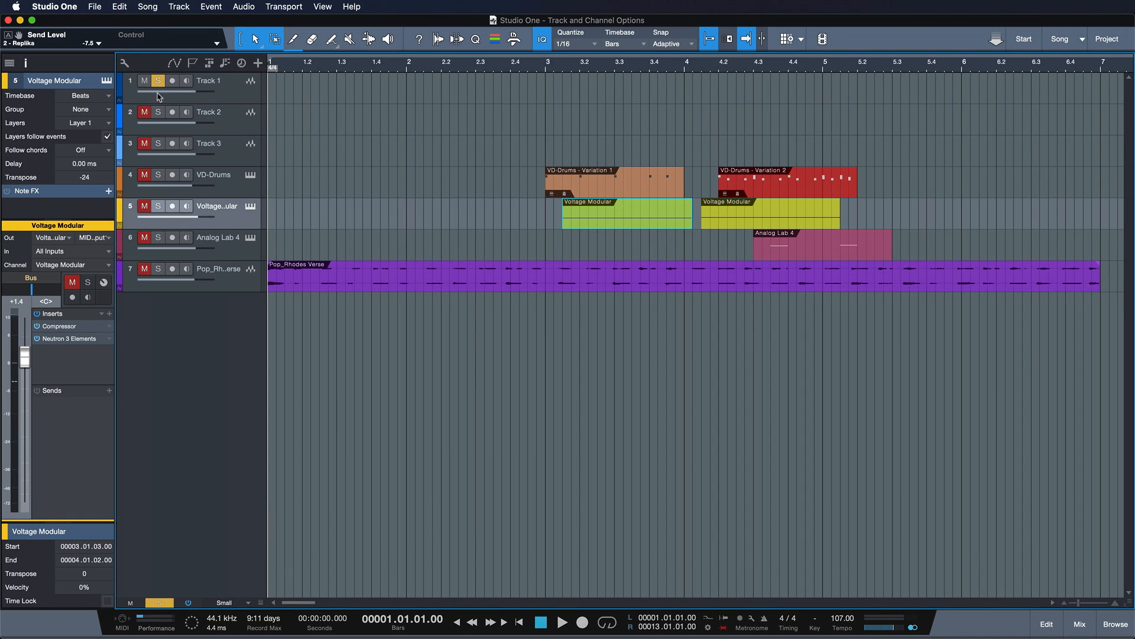
Step: Solo Track 2 and VD-Drums while moving the selection between tracks, and clear all the solos
click(158, 112)
click(157, 175)
key(Down)
key(Down)
key(Up)
key(Up)
click(164, 175)
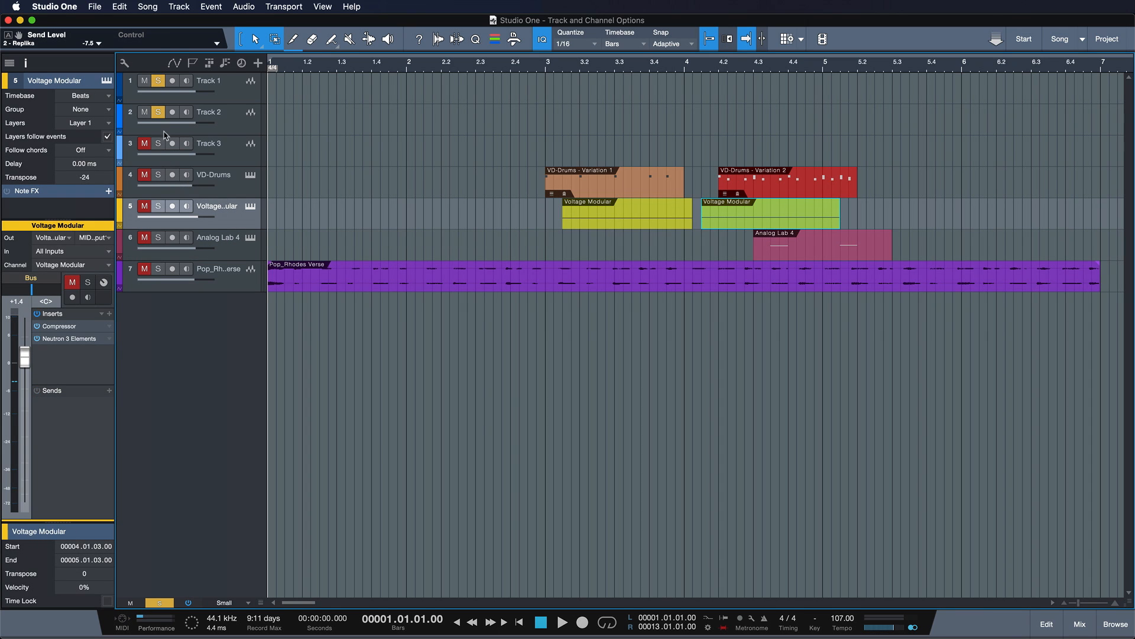
click(158, 112)
click(159, 81)
Step: Enable Solo follows Selection, solo Track 1, and move the selection up and down through the tracks
right_click(158, 82)
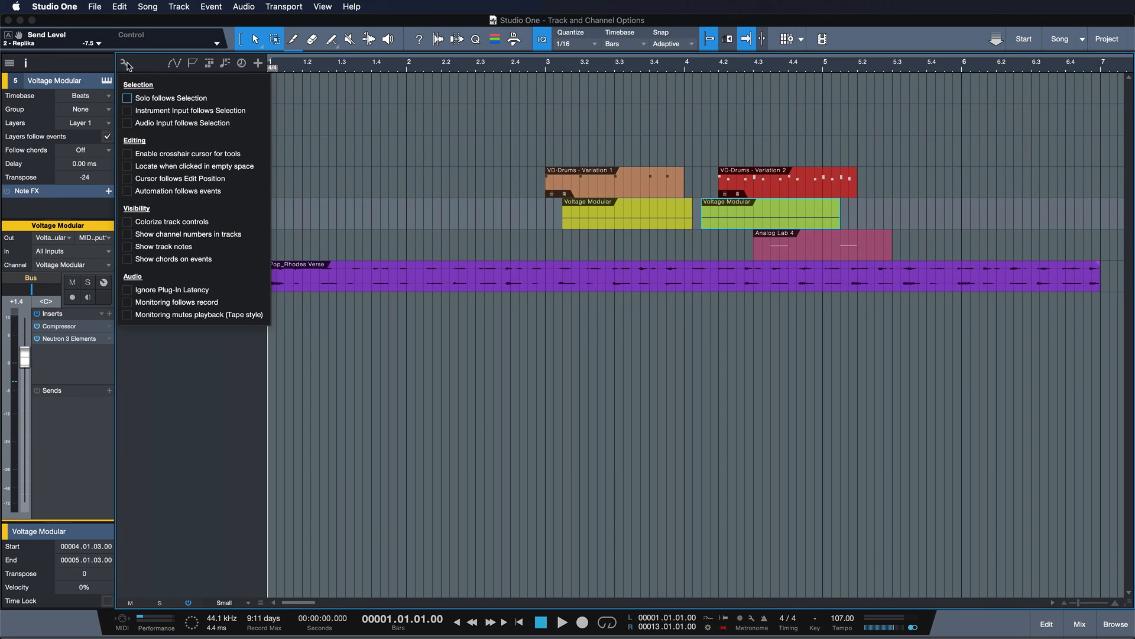
key(Escape)
click(158, 81)
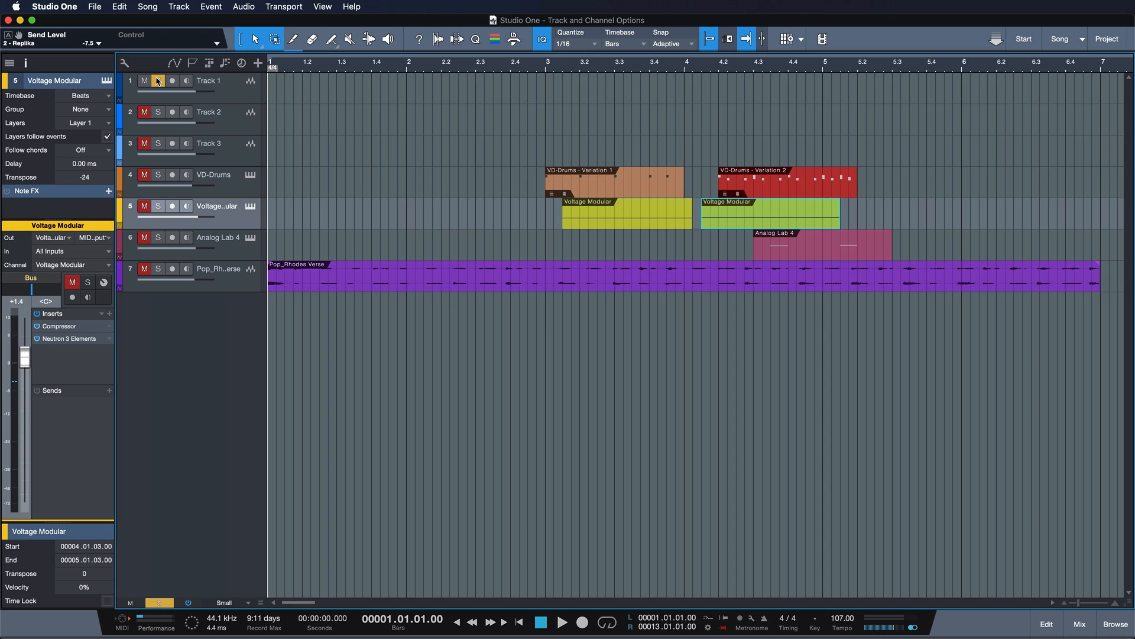
key(Up)
key(Up)
key(Up)
key(Up)
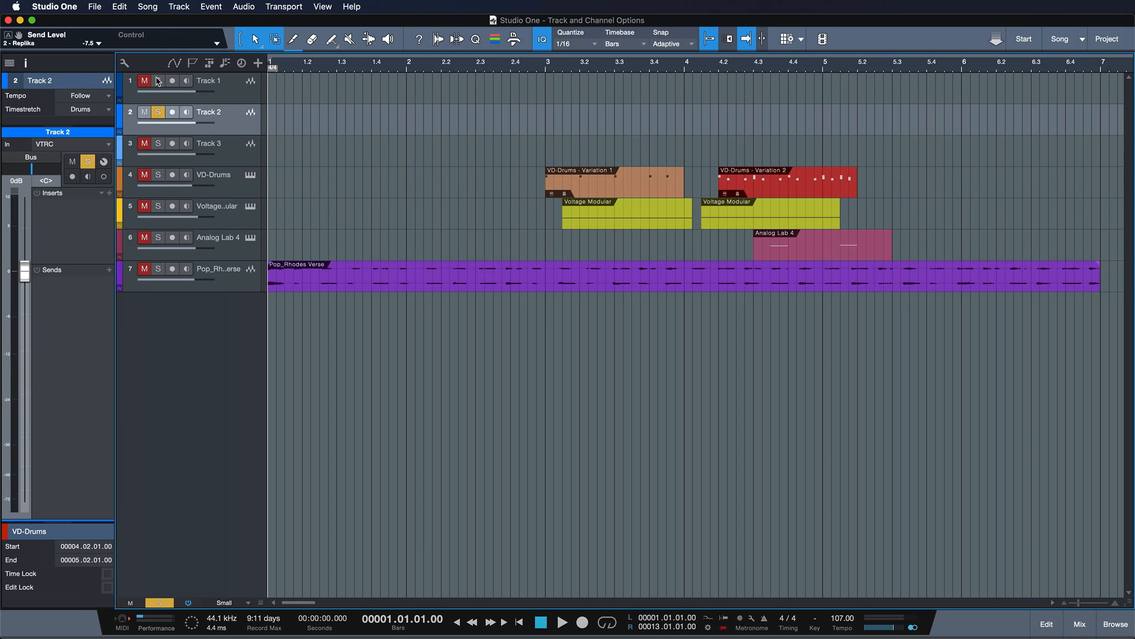
key(Down)
Step: Select Track 3, Voltage Modular, Analog Lab 4 and the Pop_Rhodes Verse track in turn to check how solo follows, ending on Voltage Modular
click(222, 147)
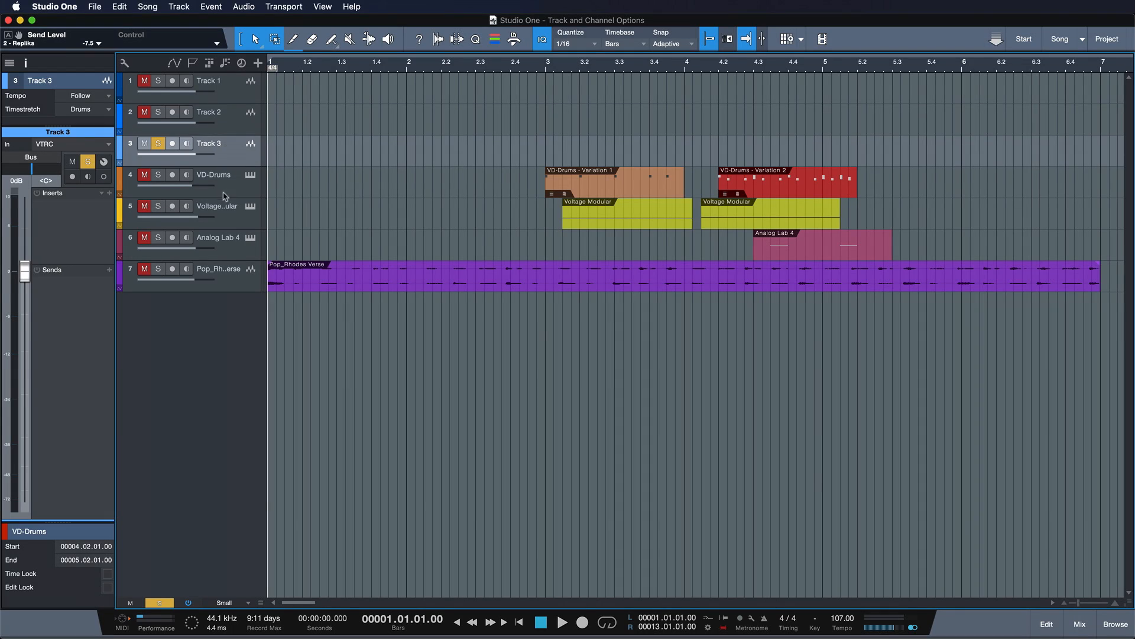
click(220, 202)
click(231, 238)
click(238, 272)
click(239, 210)
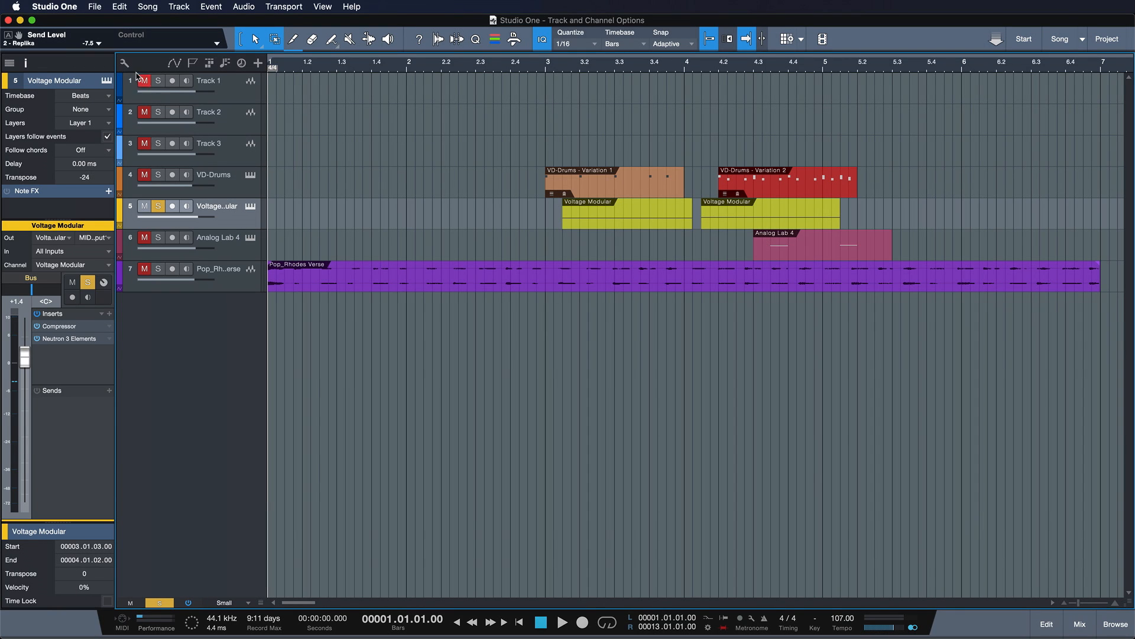
Step: Switch from Solo follows Selection to Instrument Input follows Selection and unsolo the Voltage Modular track
click(126, 63)
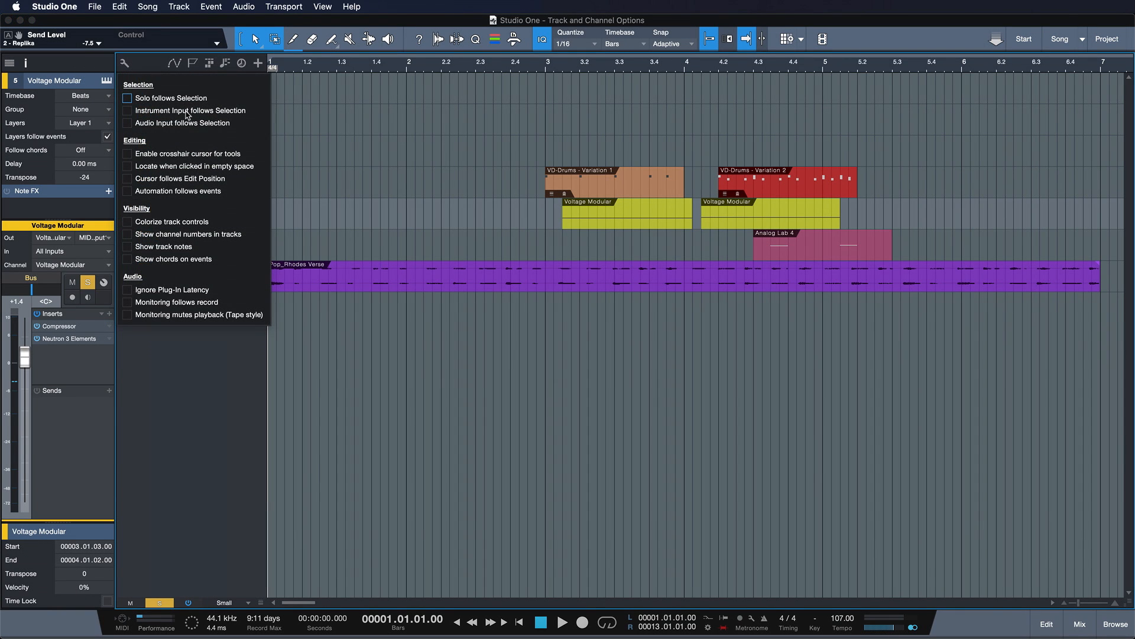
click(186, 112)
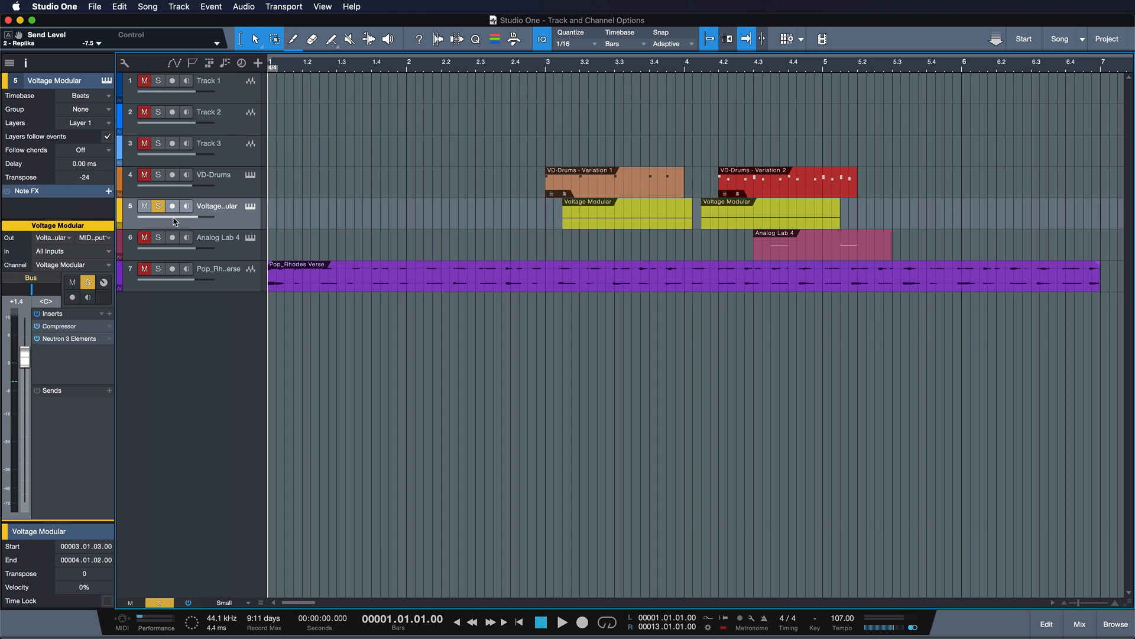
click(157, 206)
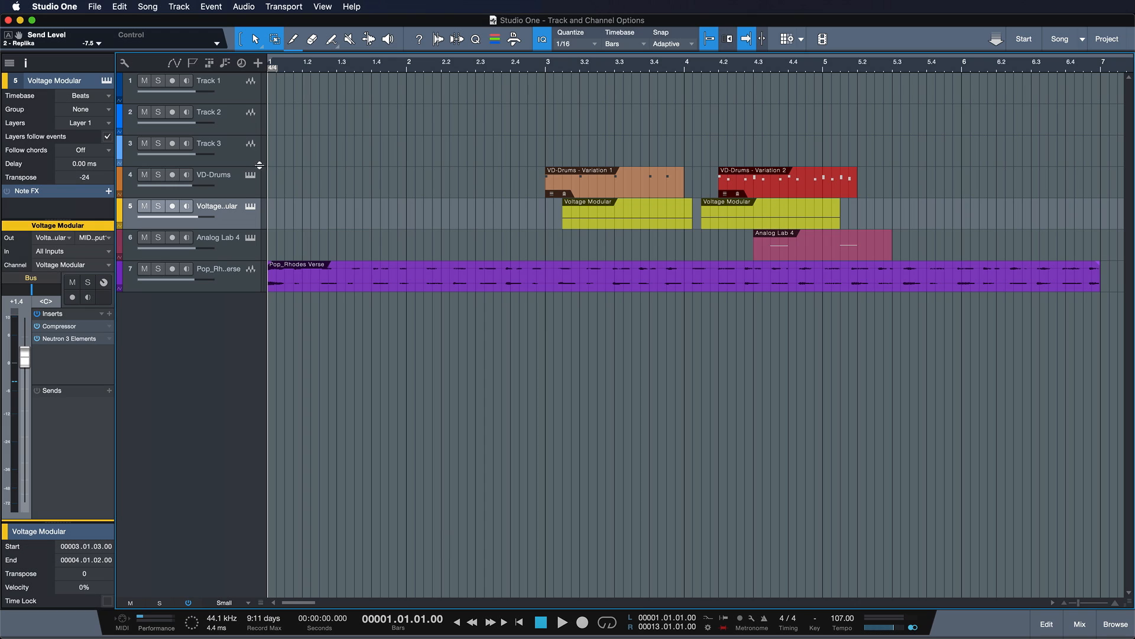
Step: Select Track 2 and the instrument tracks VD-Drums, Voltage Modular and Analog Lab 4 in turn to check their record arming and monitoring
click(255, 126)
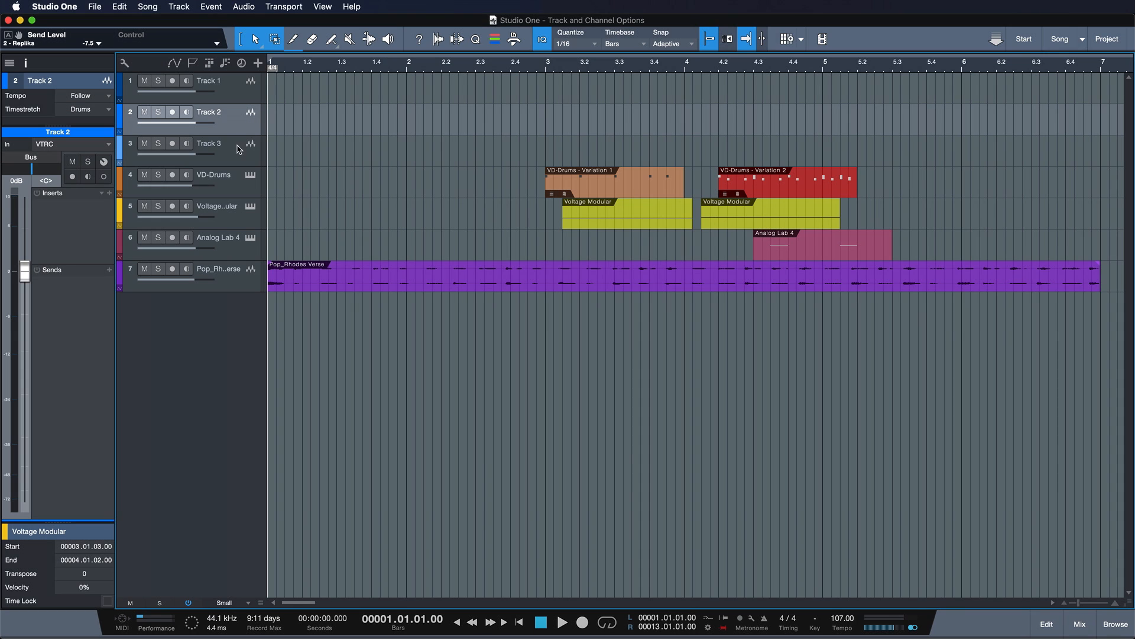
click(125, 63)
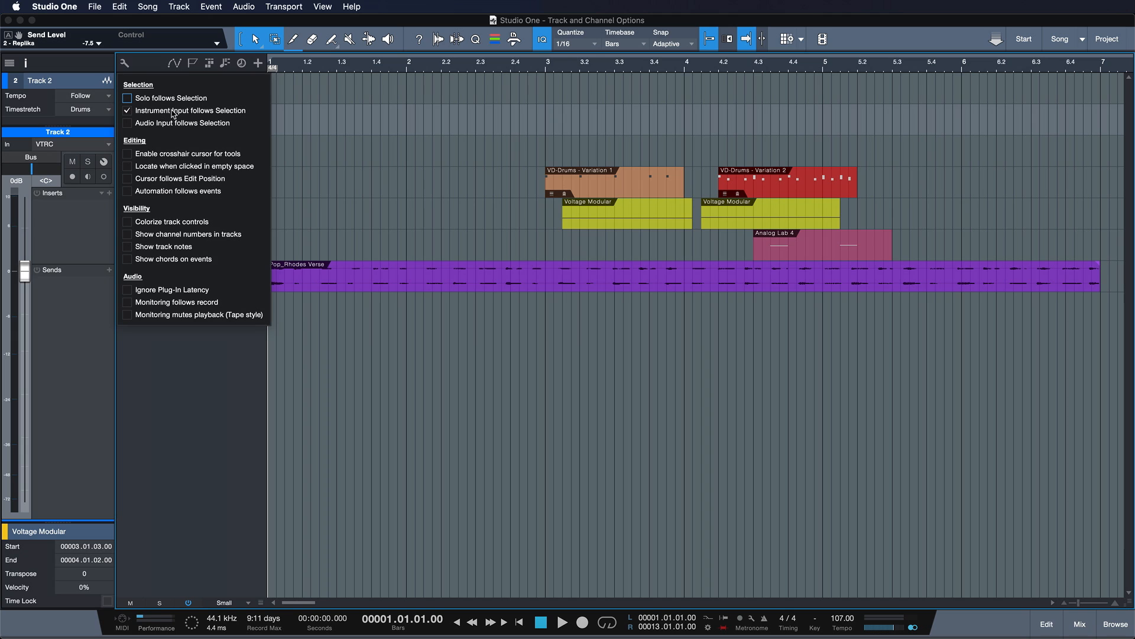
click(307, 122)
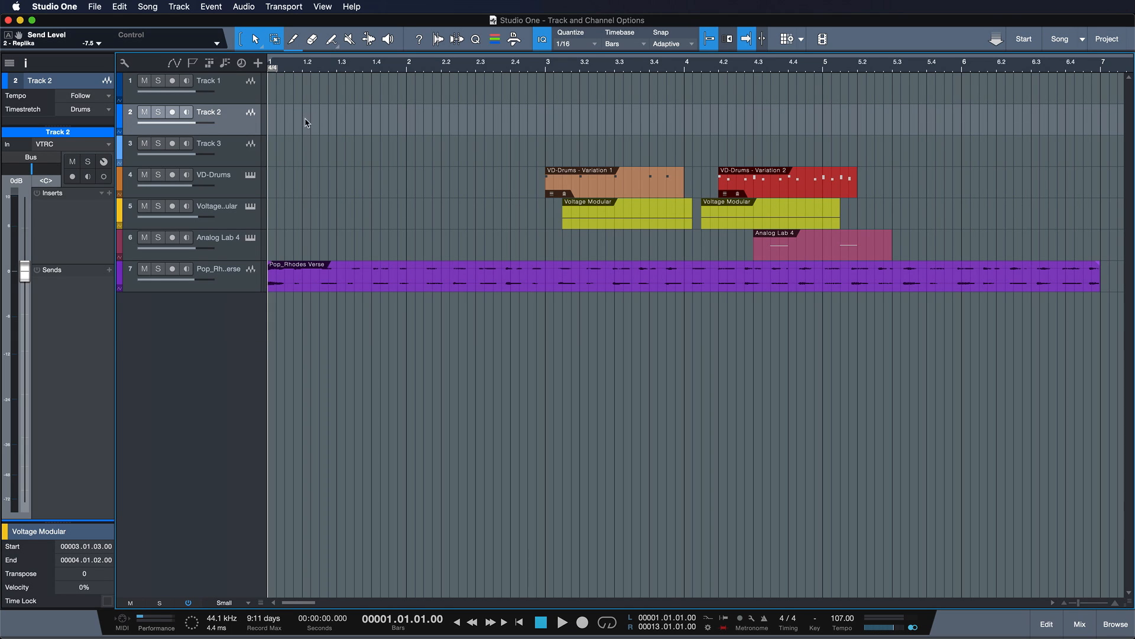
click(225, 177)
click(227, 208)
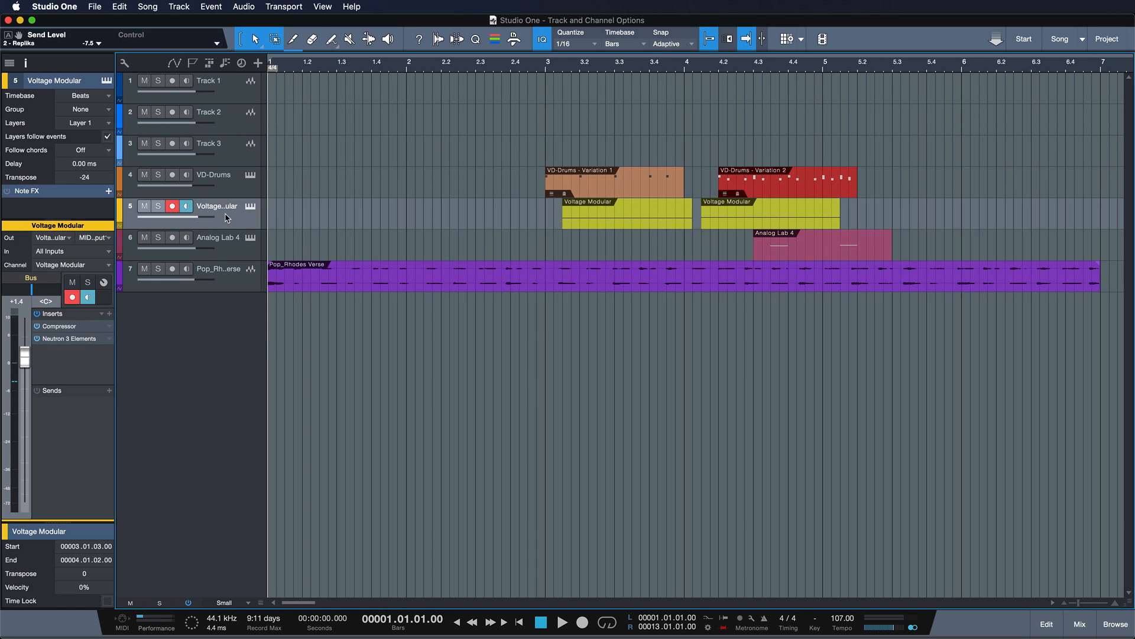
click(173, 178)
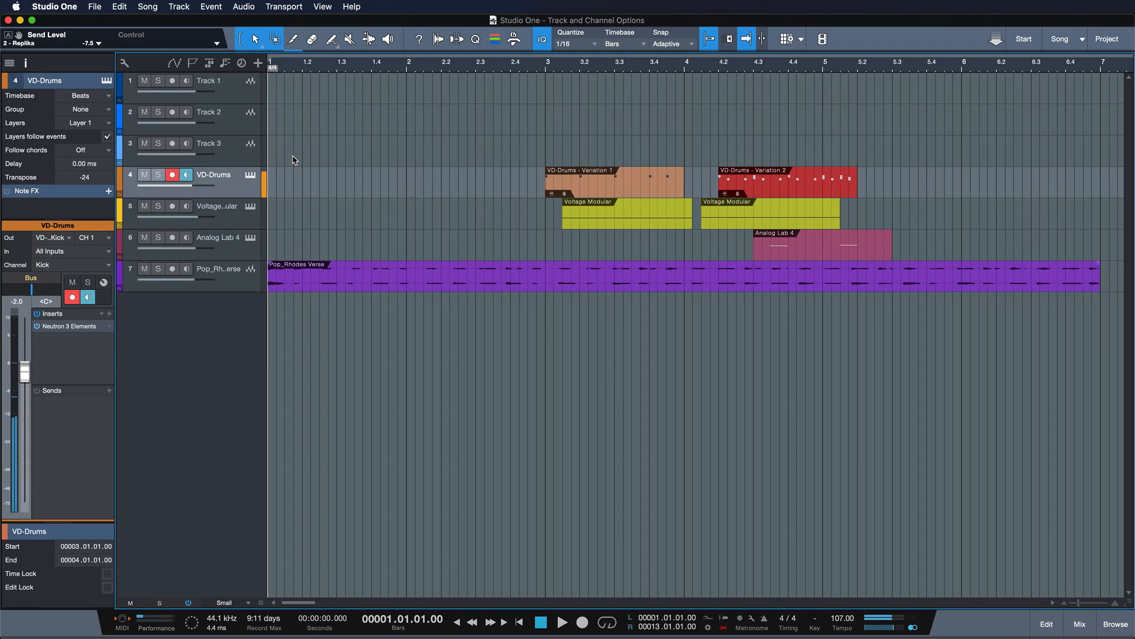
key(Down)
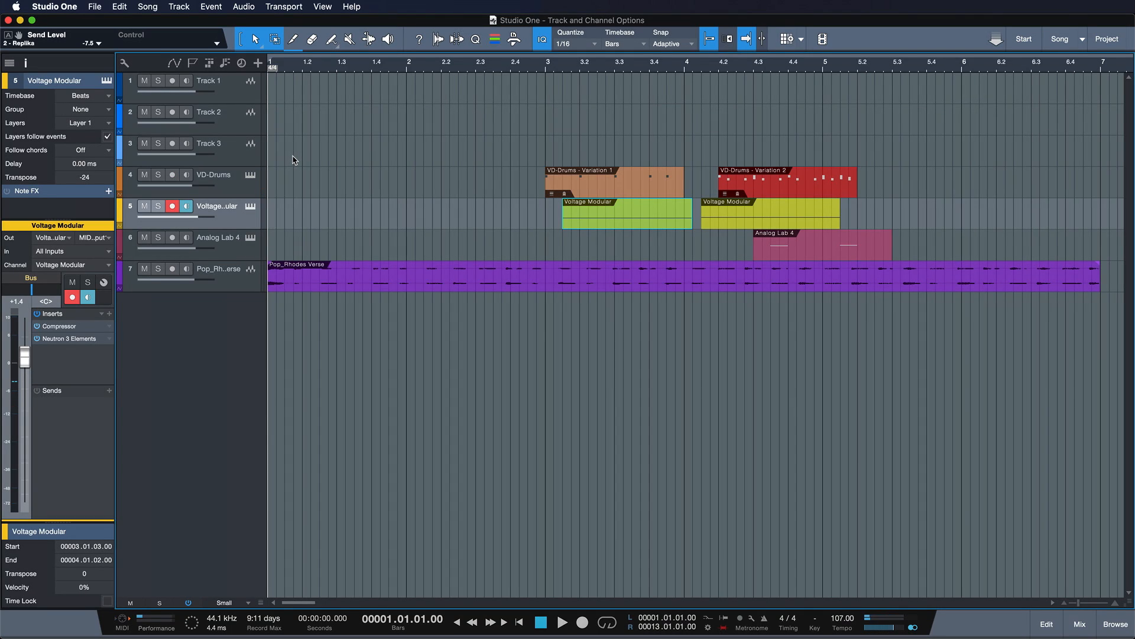
key(Down)
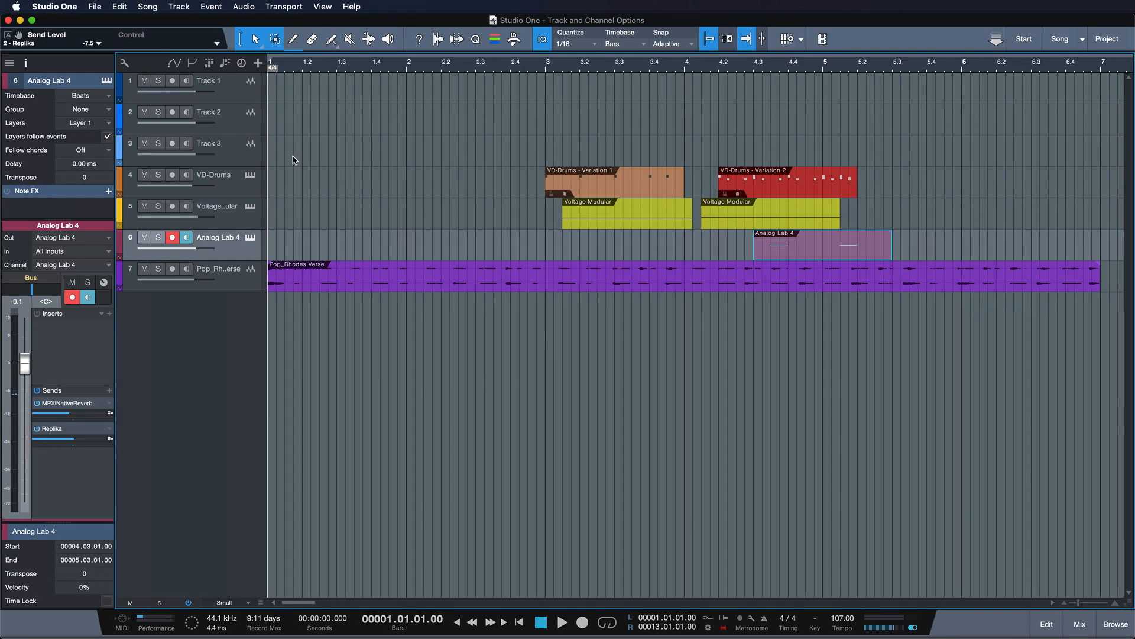
Step: Turn off Instrument Input follows Selection and enable Audio Input follows Selection in the track options
click(128, 61)
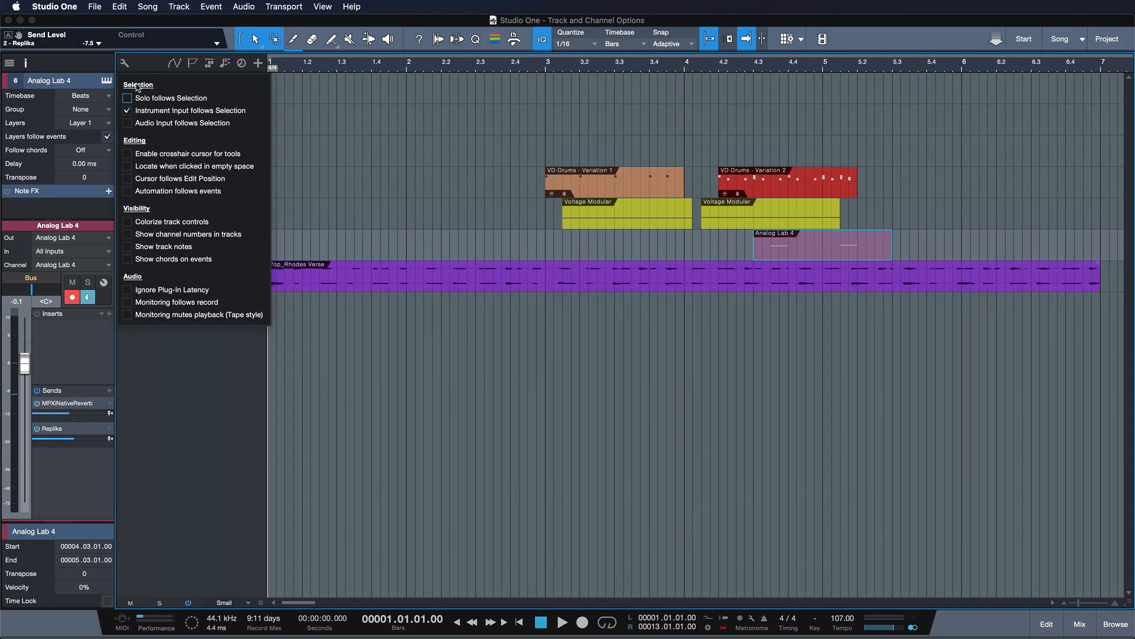
click(157, 111)
click(155, 125)
click(333, 120)
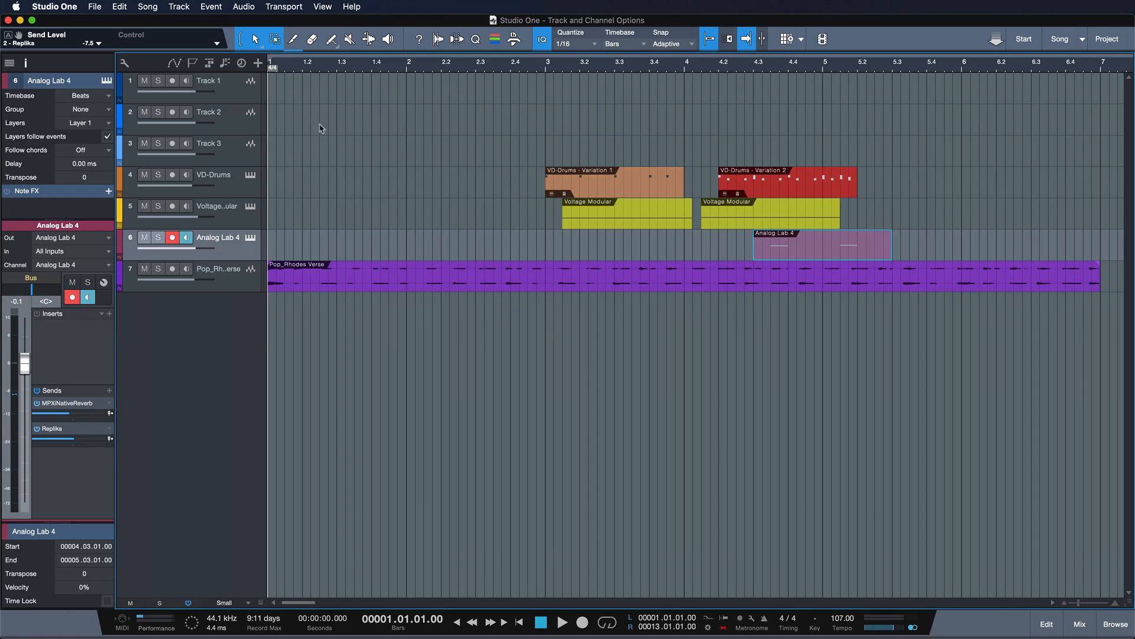
Step: Select Tracks 3, 2 and 1, and step back down to Track 3 to check the audio tracks' record arming
click(233, 149)
click(235, 124)
click(235, 94)
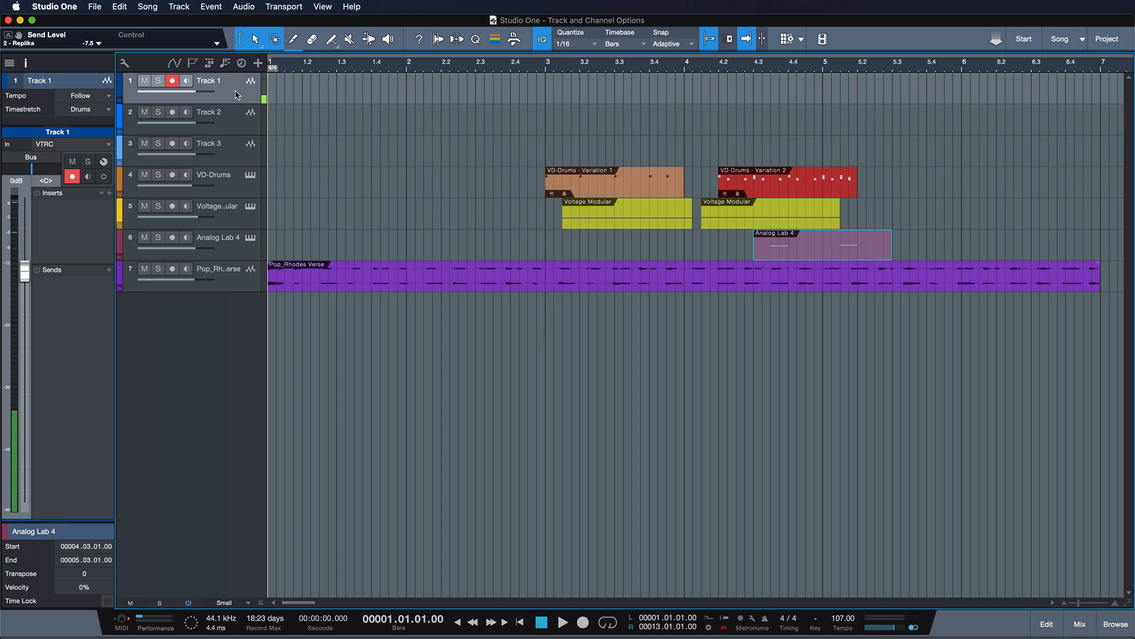
key(Down)
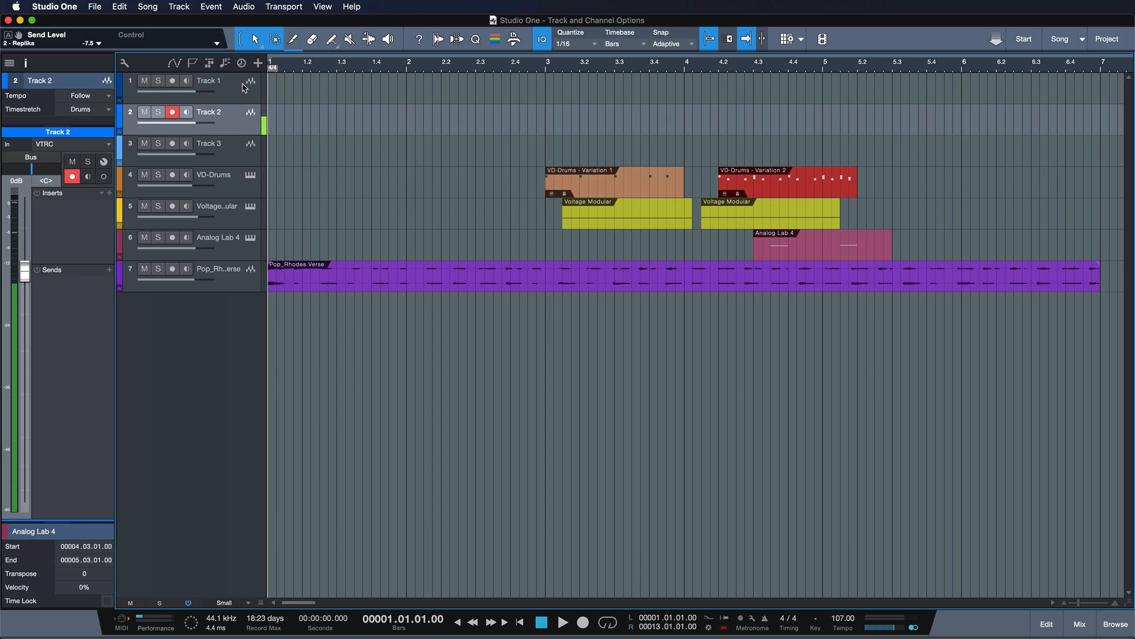
key(Down)
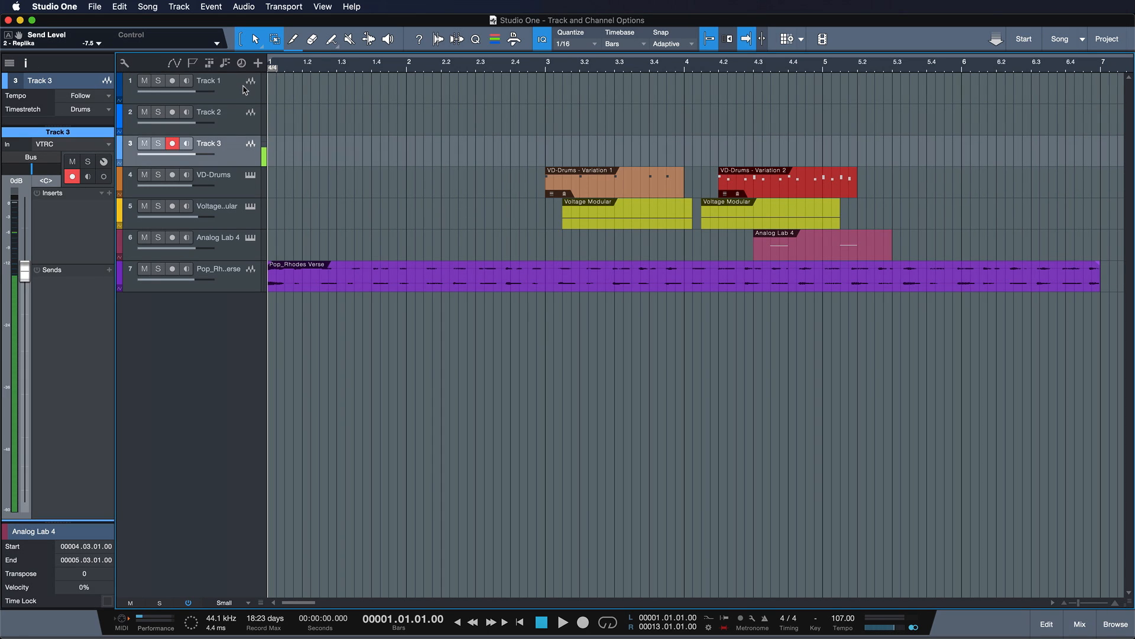
Step: Enable Instrument Input follows Selection alongside the audio option and select VD-Drums, Voltage Modular and Analog Lab 4 in turn
click(125, 63)
click(150, 112)
click(352, 144)
click(238, 182)
click(236, 210)
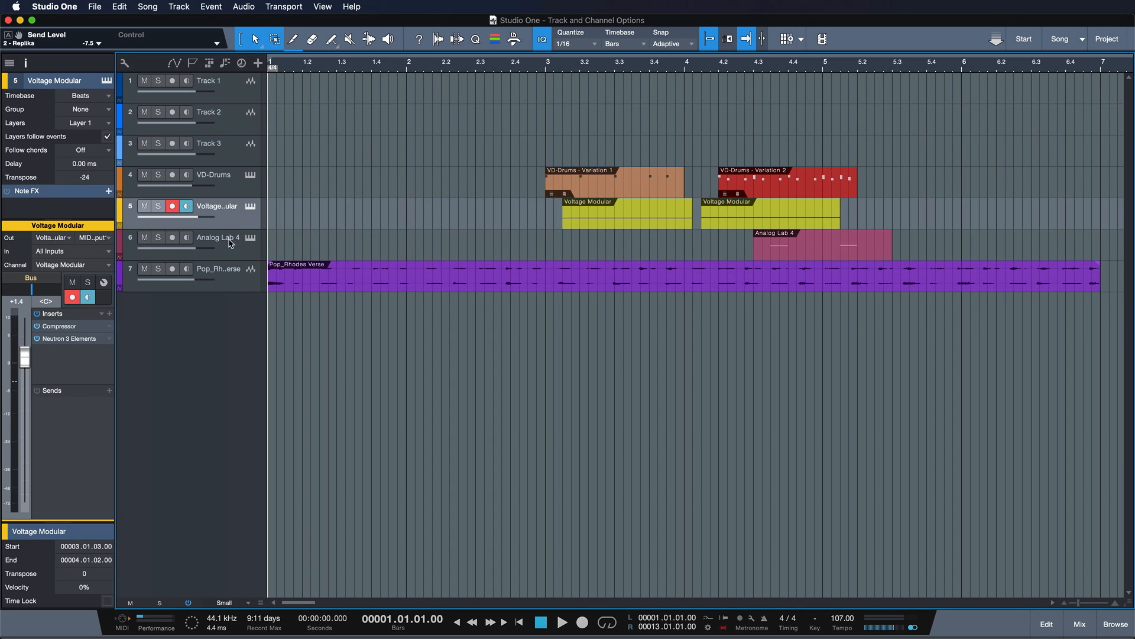
click(230, 238)
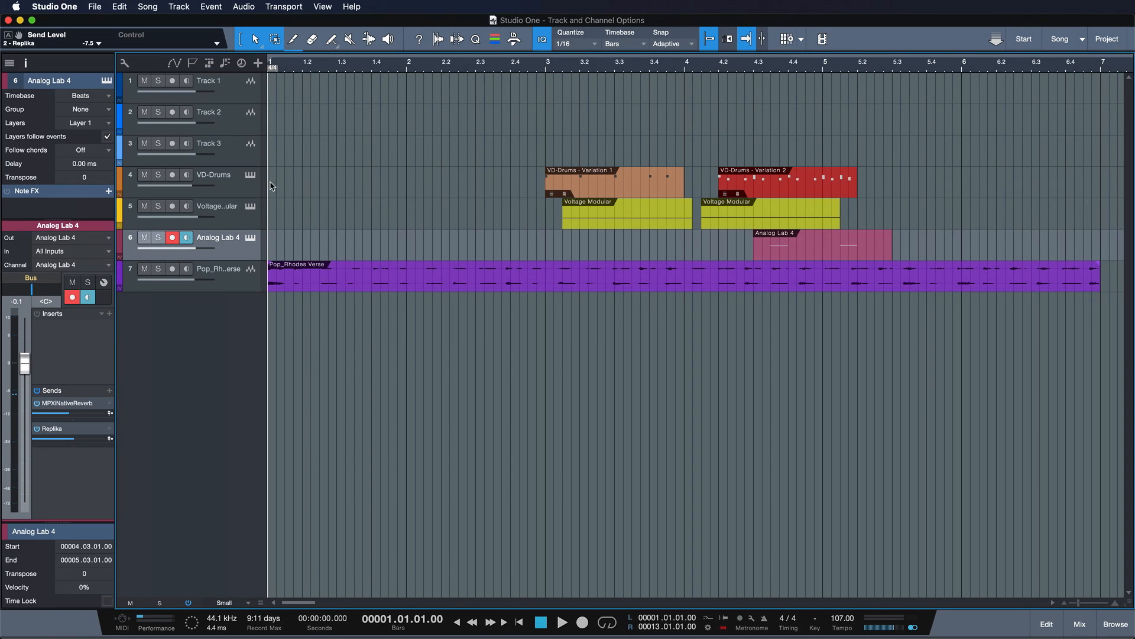
Step: Toggle input monitoring on Track 3 on and off, and select Tracks 2 and 1 before returning to Track 2
click(176, 145)
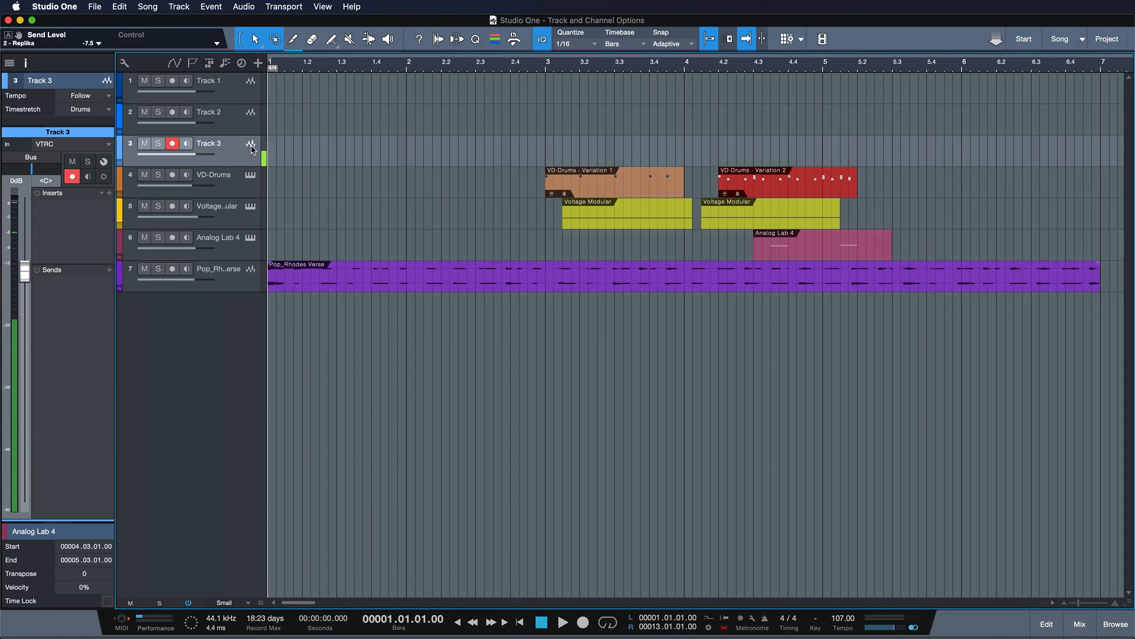
click(186, 144)
click(186, 145)
click(246, 118)
click(236, 79)
click(218, 117)
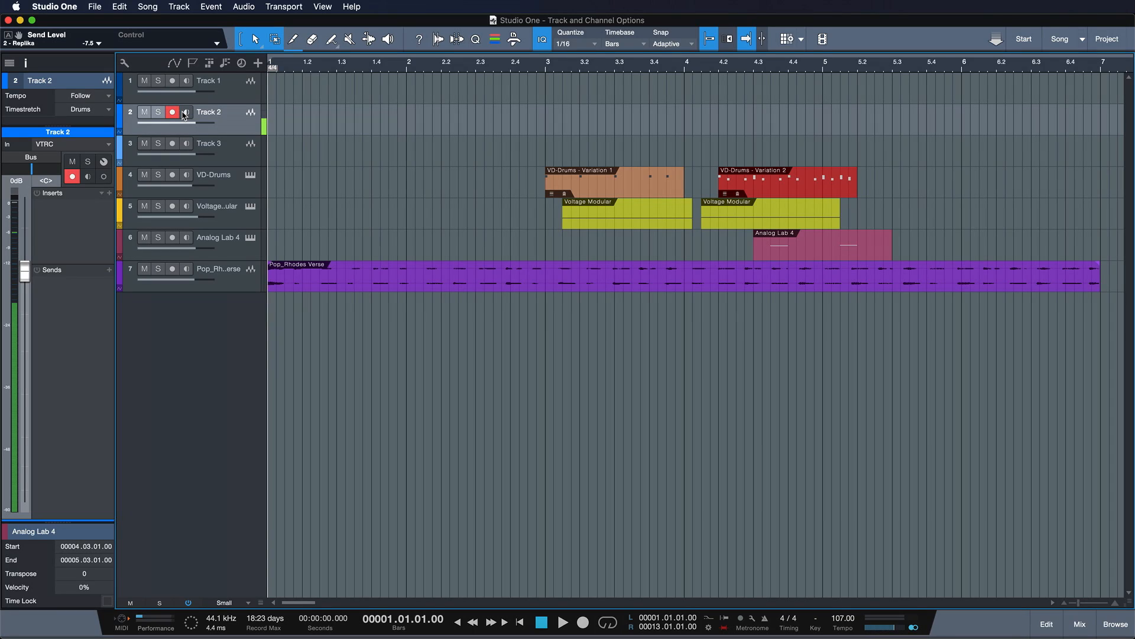
Step: Enable Monitoring follows record and select Tracks 1, 2 and 3 in turn to check their input monitoring, ending on Track 1
click(124, 63)
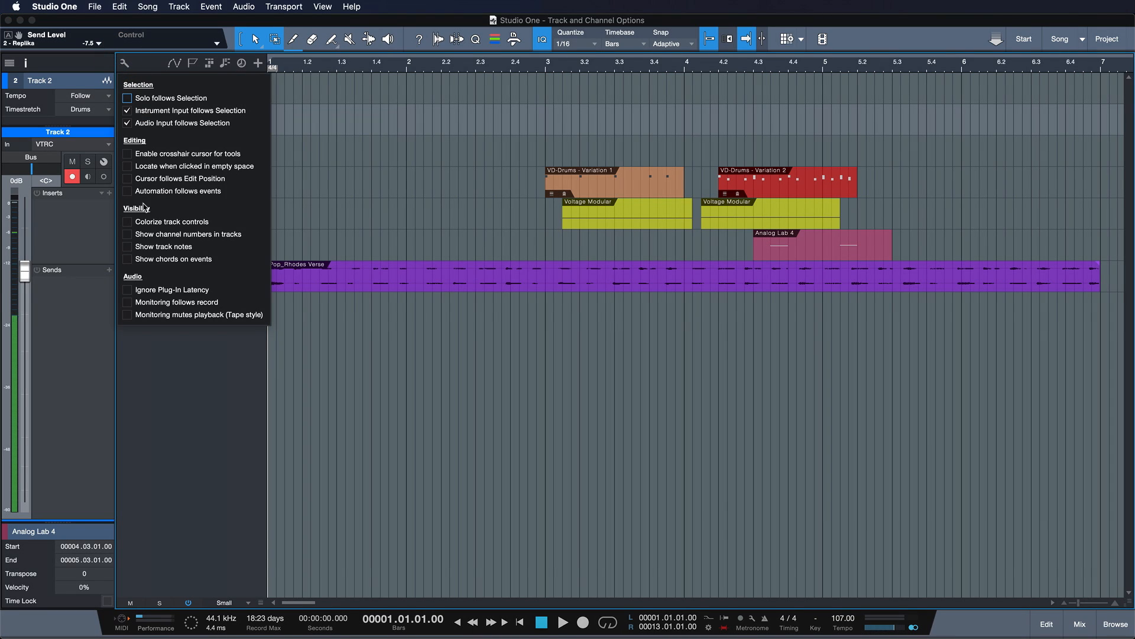
click(143, 303)
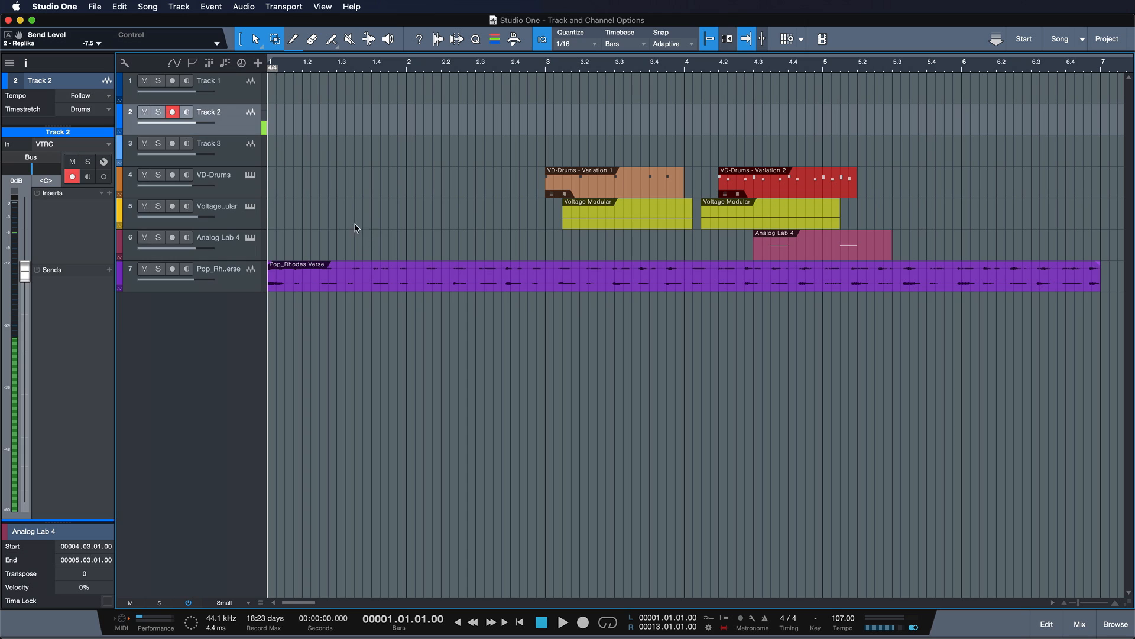
click(228, 165)
click(227, 95)
click(229, 119)
click(233, 143)
click(232, 114)
click(227, 83)
Step: Disarm Track 1 and turn off Instrument Input follows Selection, Audio Input follows Selection and Monitoring follows record
click(172, 81)
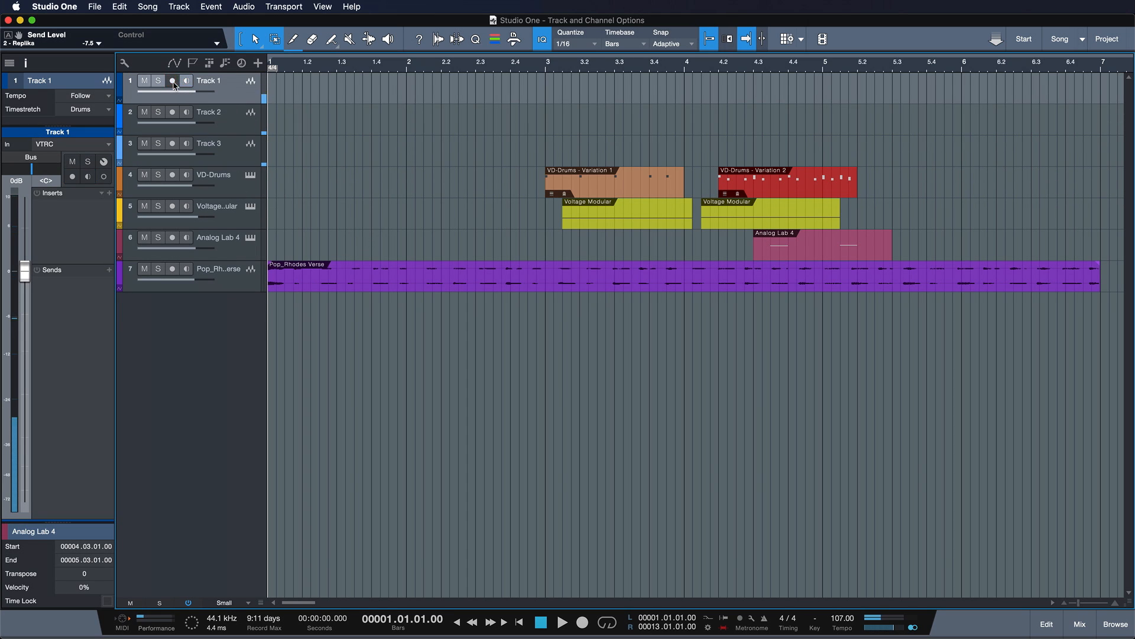
click(132, 67)
click(151, 111)
click(151, 123)
click(167, 302)
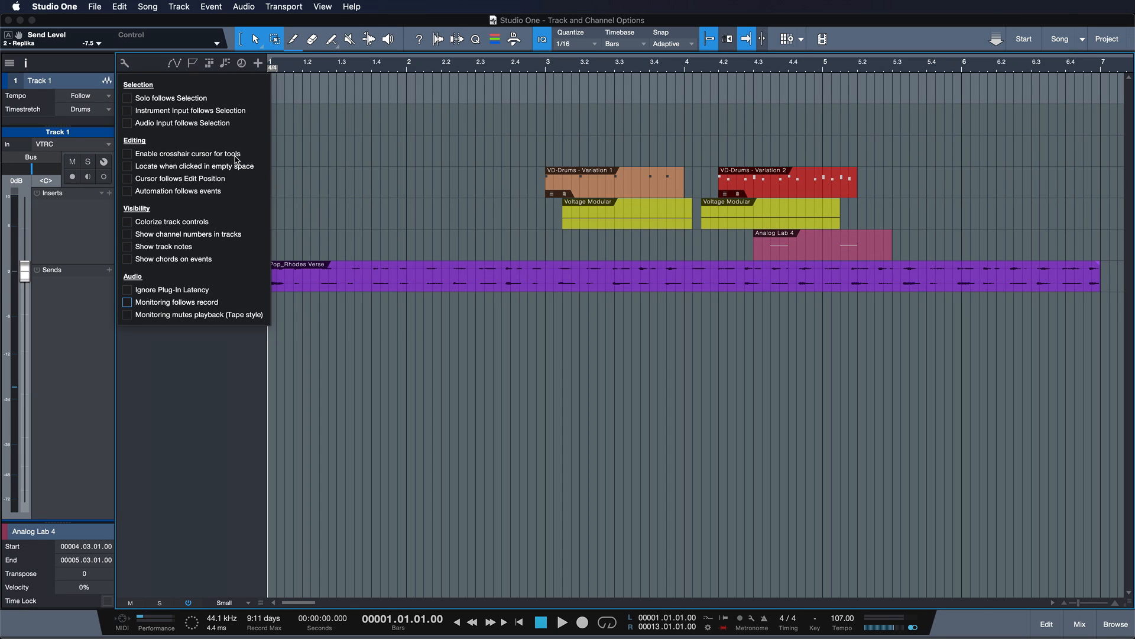
click(325, 152)
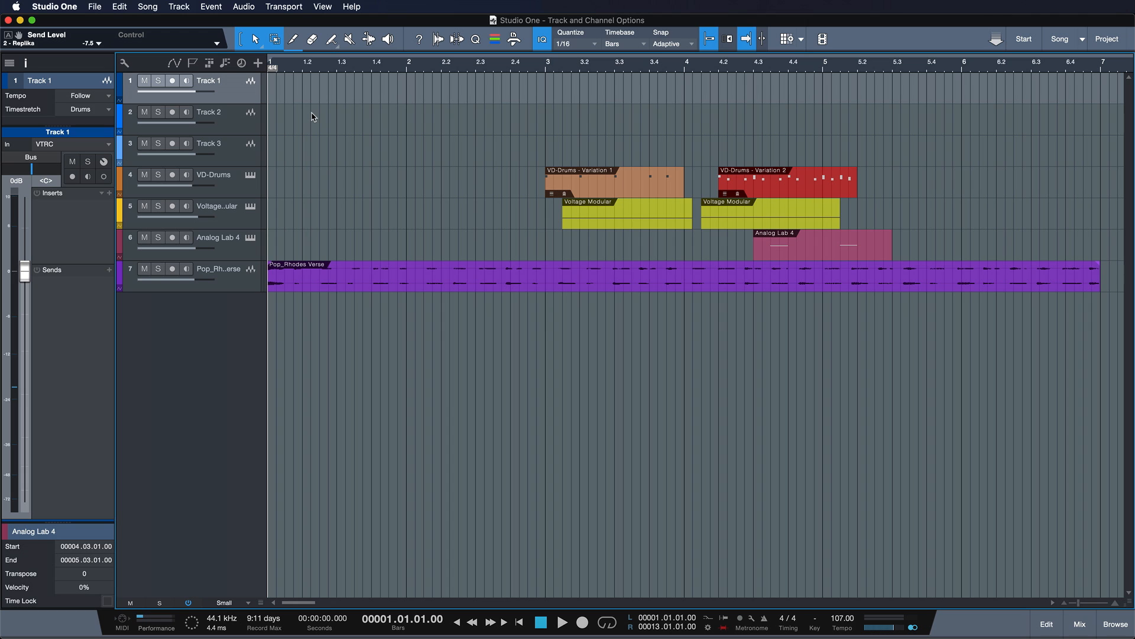
Step: Increase the height of all tracks to Medium
key(shift+e)
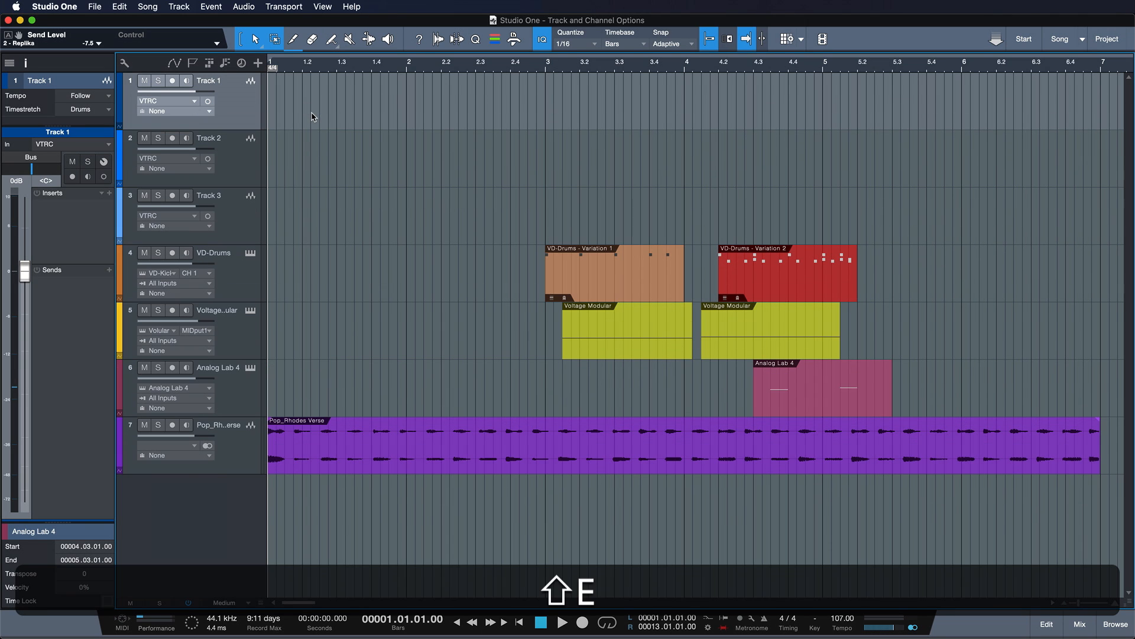
Step: Check the alternative tool choice and split the Pop_Rhodes Verse event at two points in bar 2 with the Split tool
click(256, 39)
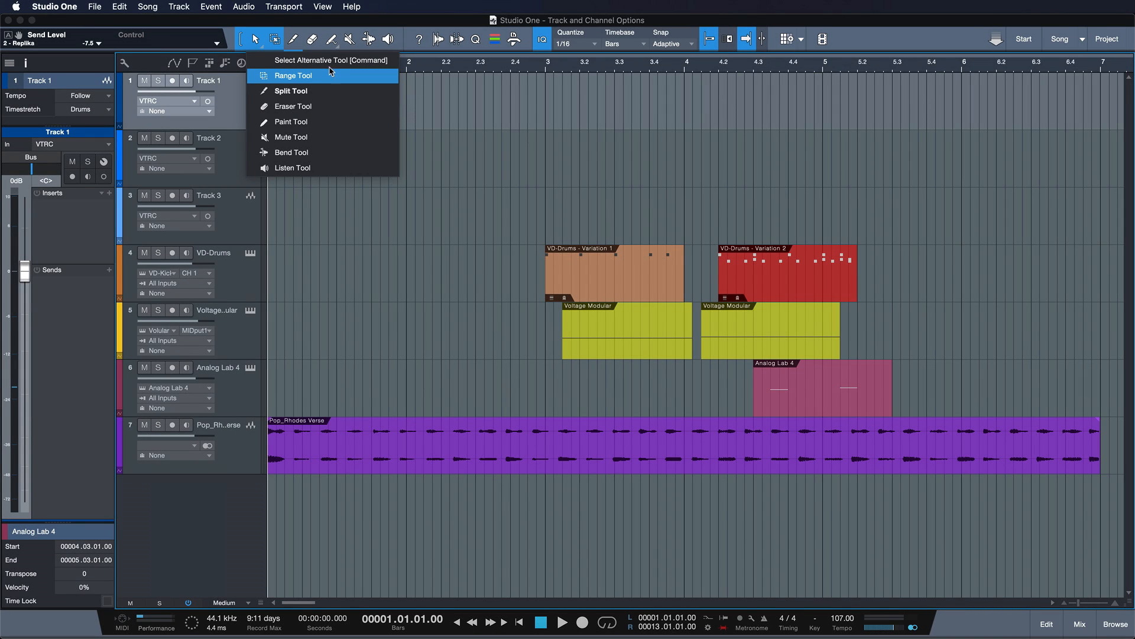
click(330, 72)
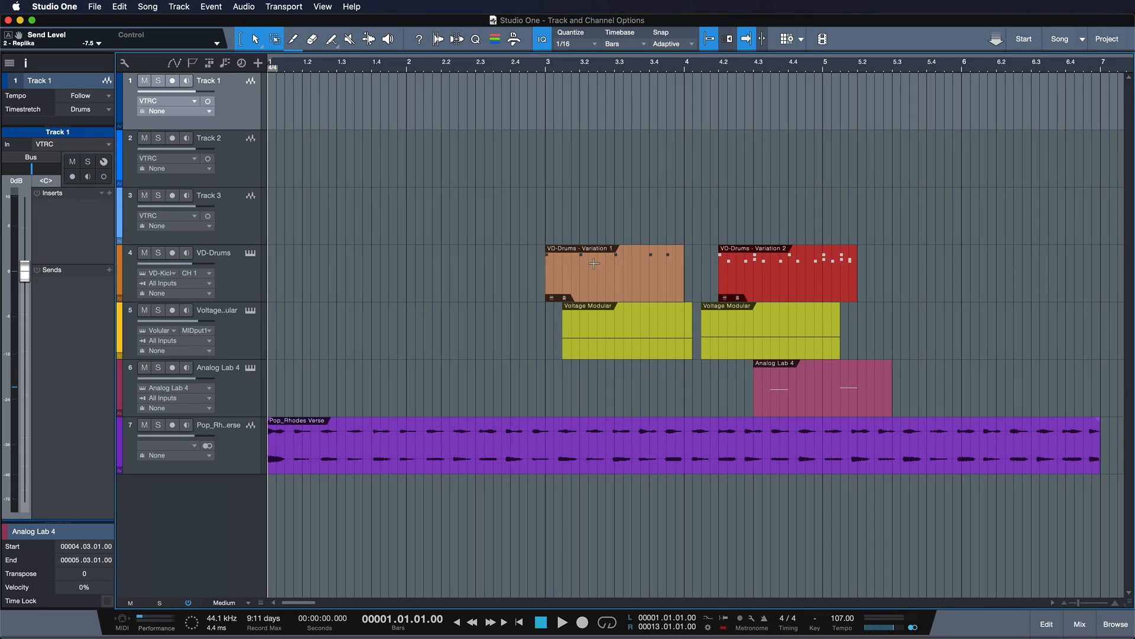
key(e)
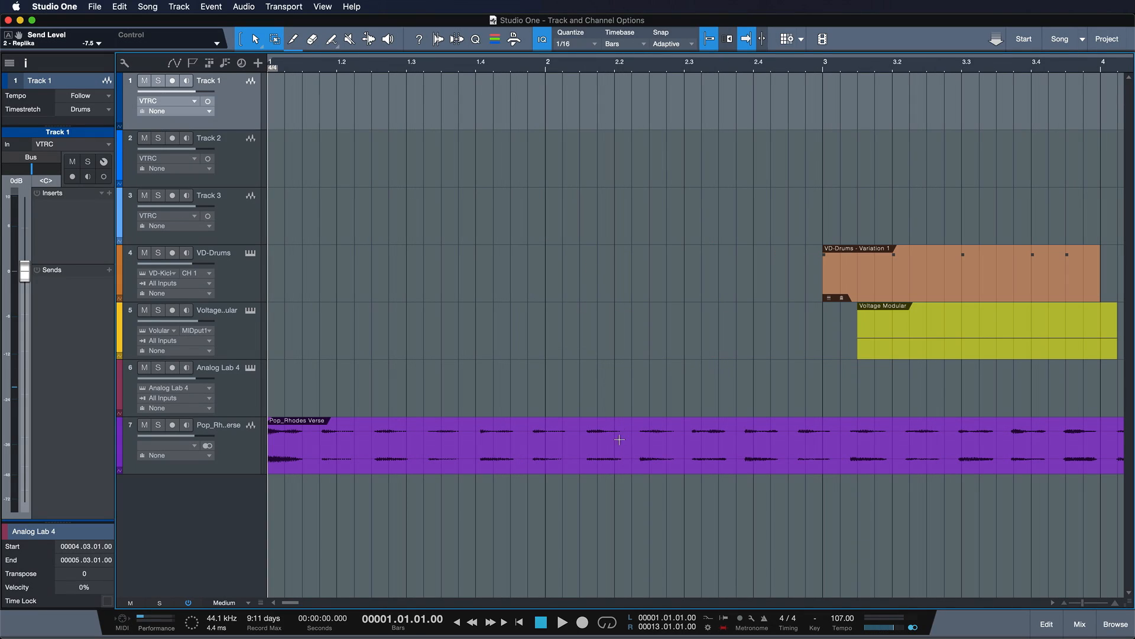
super+click(585, 450)
super+click(637, 444)
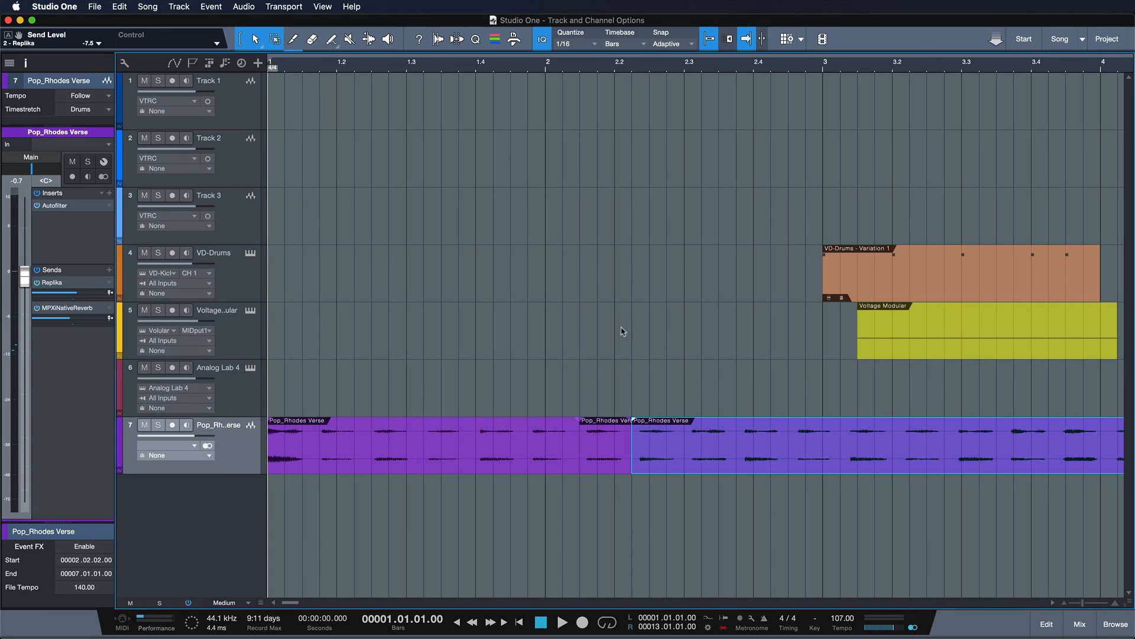
Step: Undo both splits of the Pop_Rhodes Verse event
key(super+z)
key(super+z)
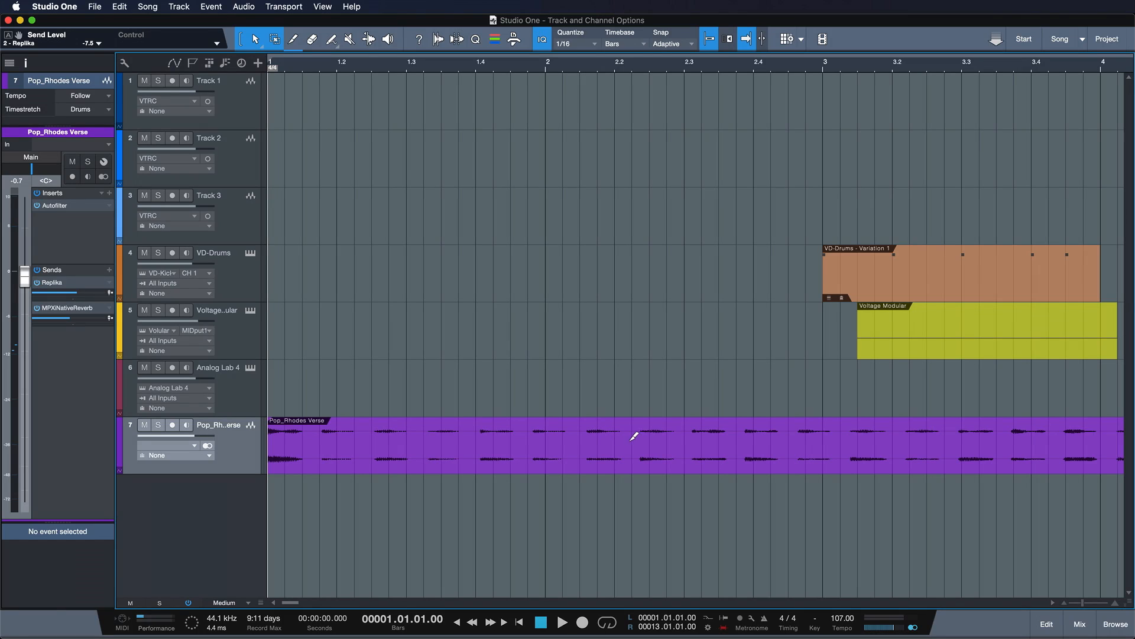
key(w)
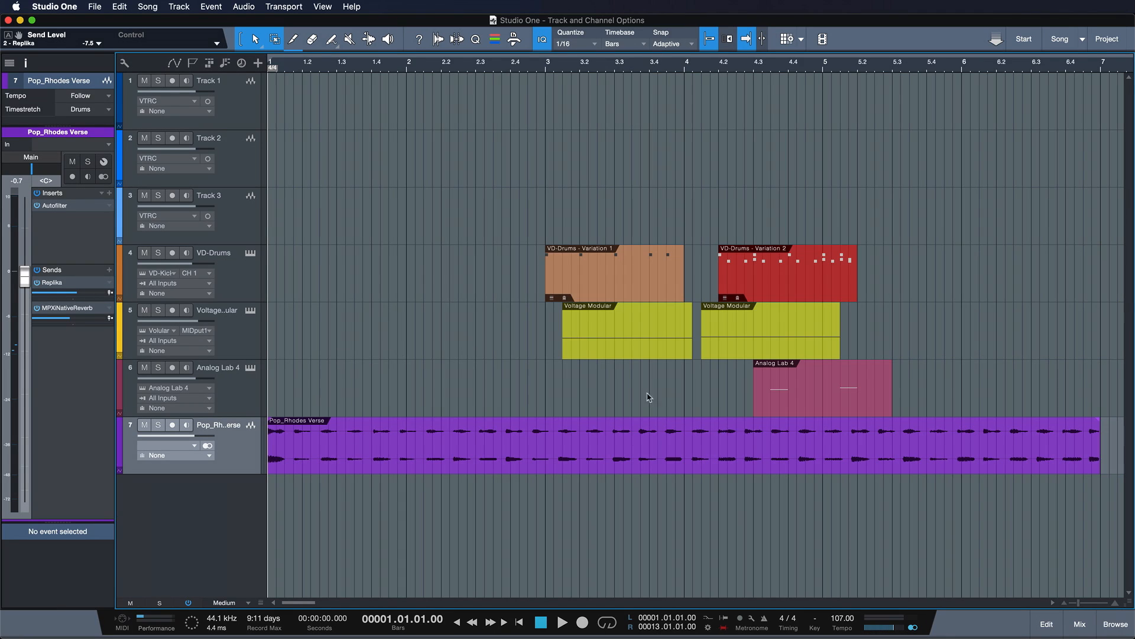
Step: Show the marker track, add a marker at 2.01.04, and move the playhead to 2.04.01
click(194, 64)
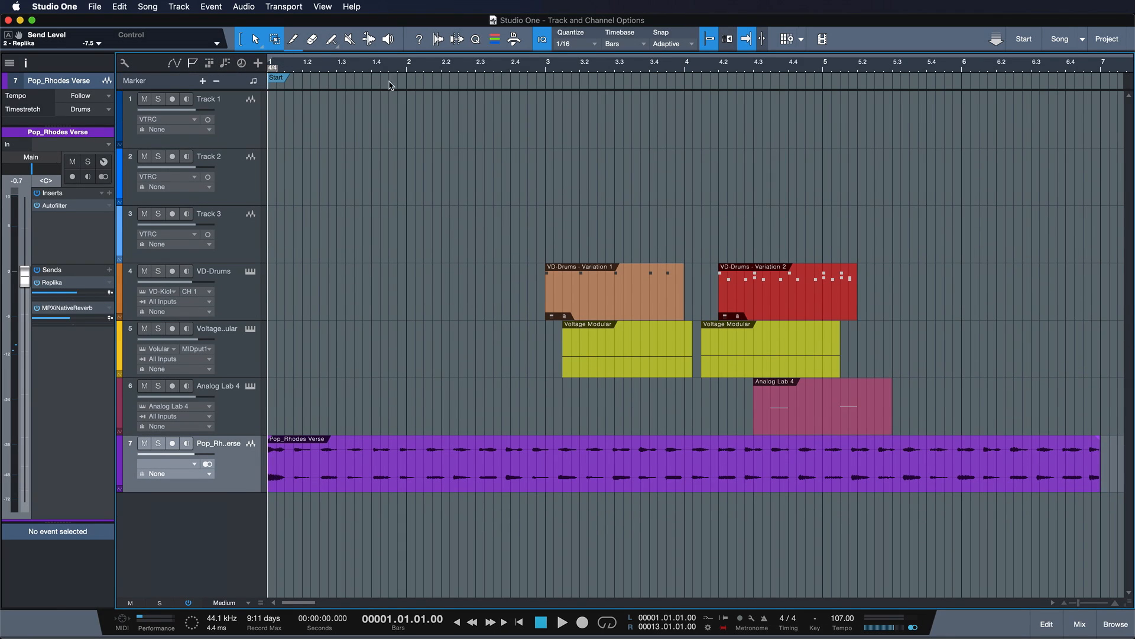
click(431, 65)
click(203, 81)
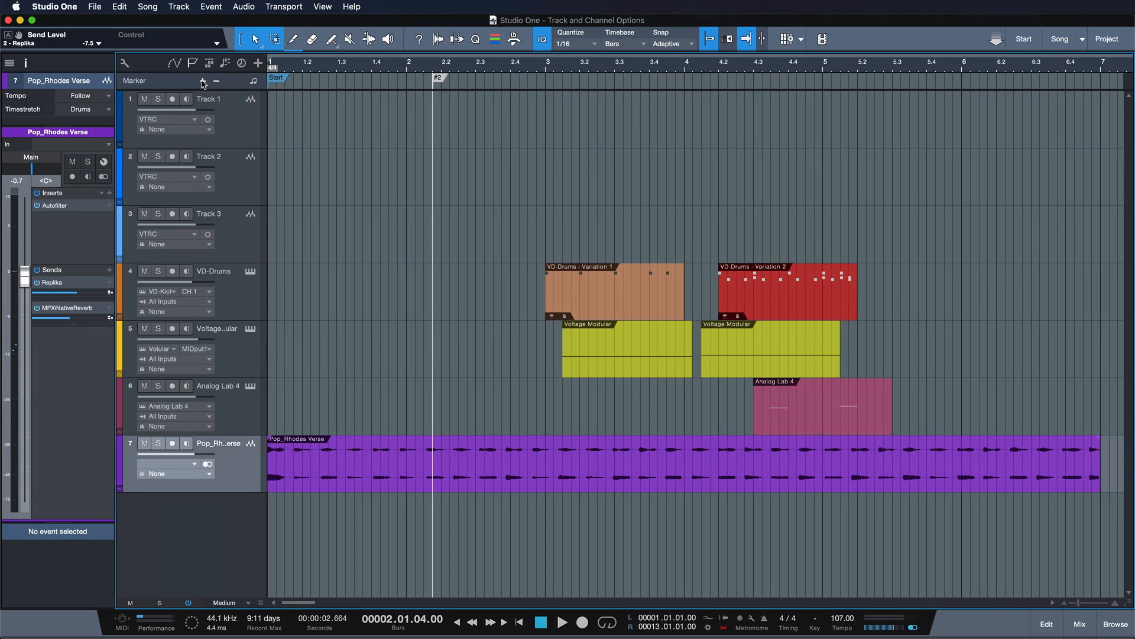
click(516, 68)
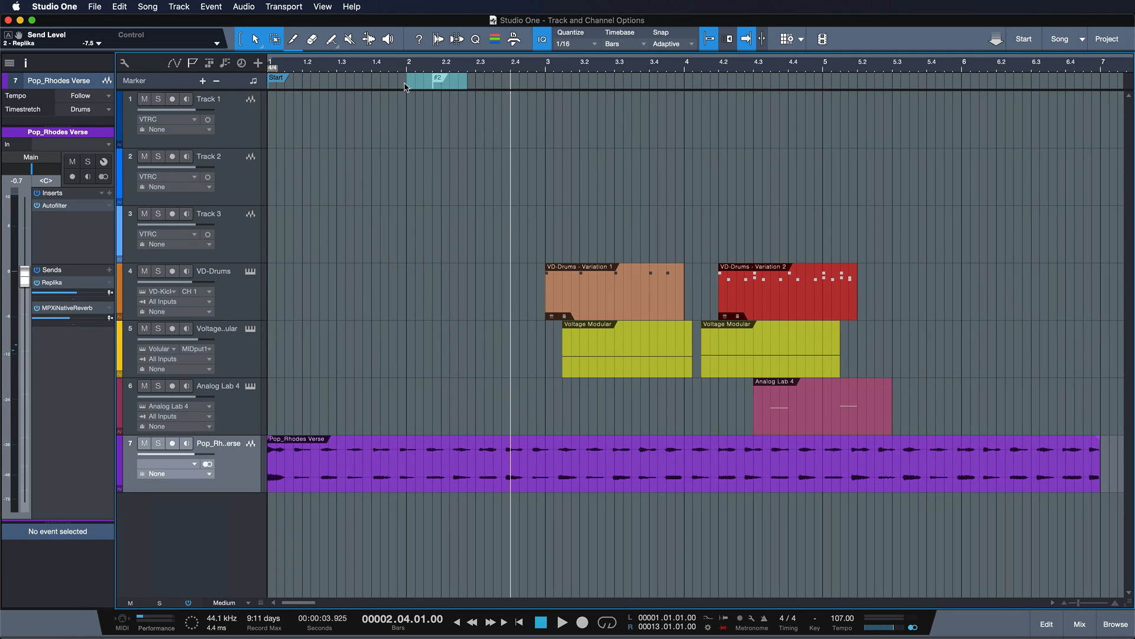
Step: Enable the crosshair cursor for tools and draw a range on Track 2 ending at bar 4, clearing it again
click(122, 63)
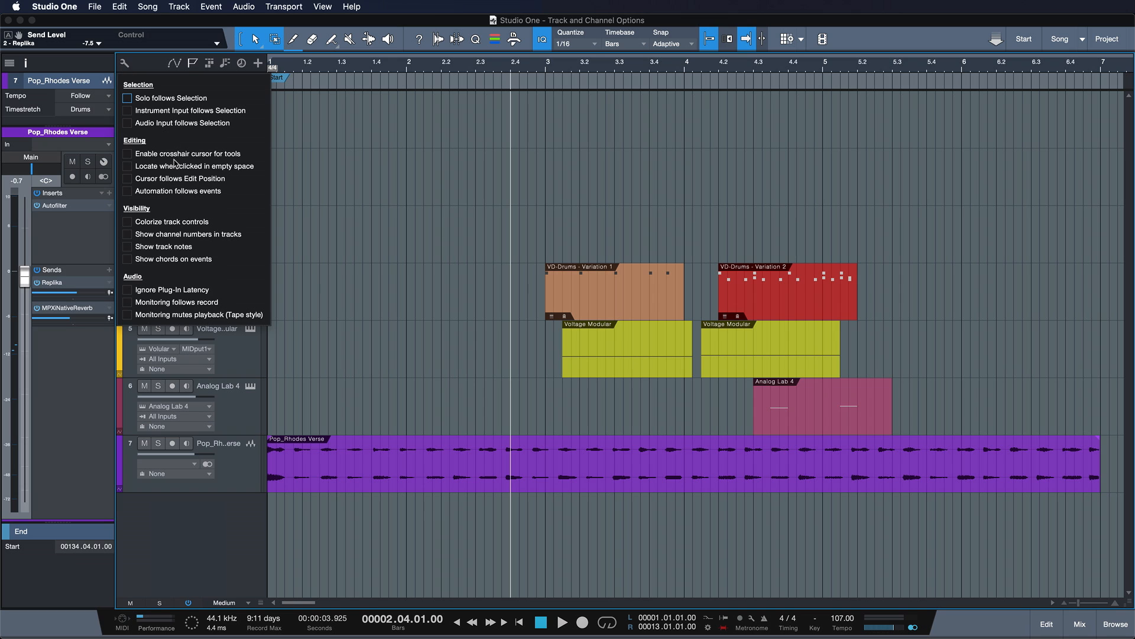
click(347, 175)
key(super)
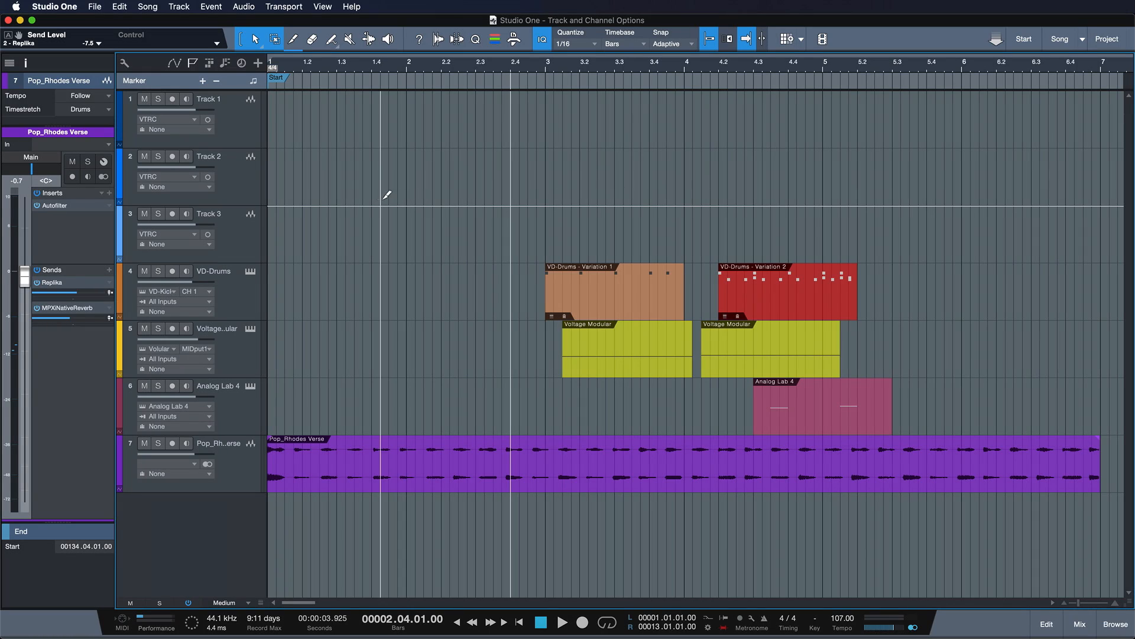
key(2)
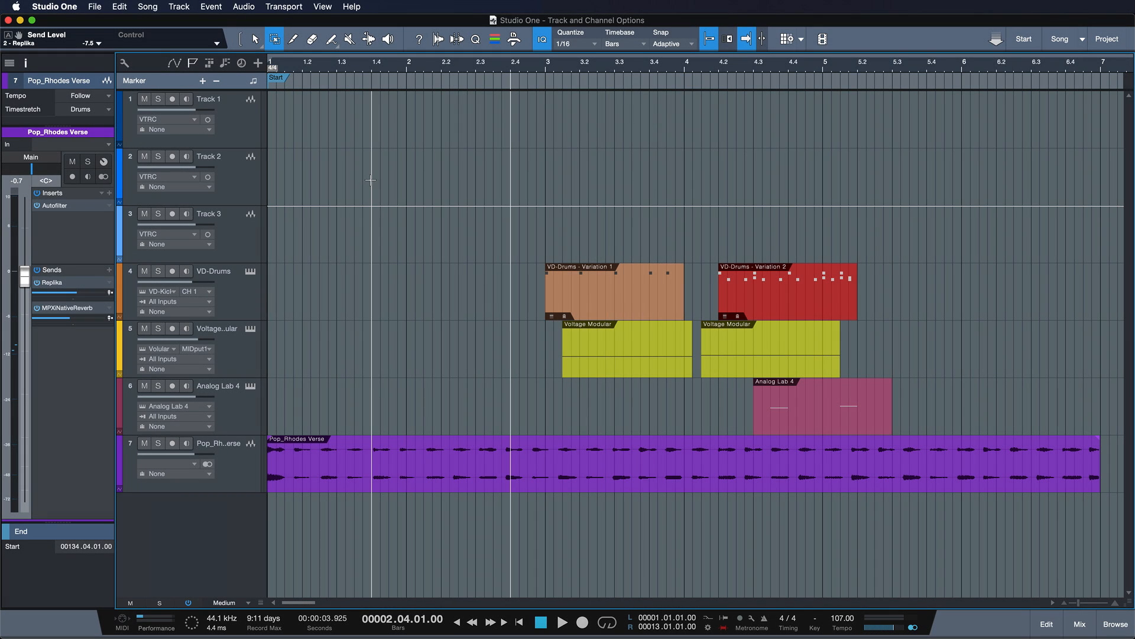
drag(371, 180, 684, 177)
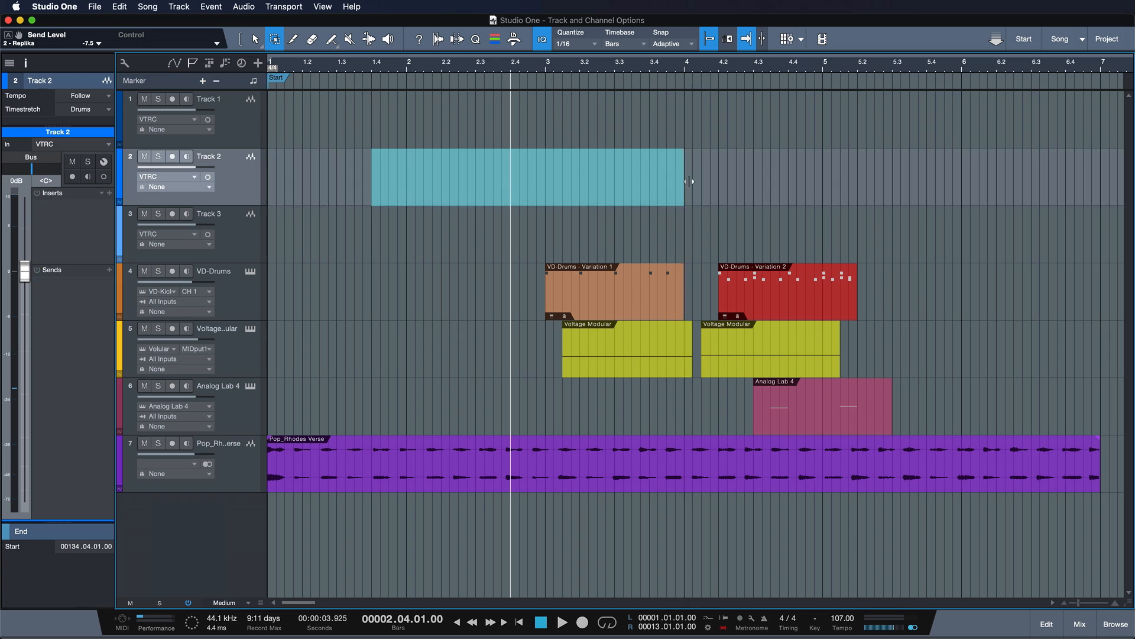
click(699, 179)
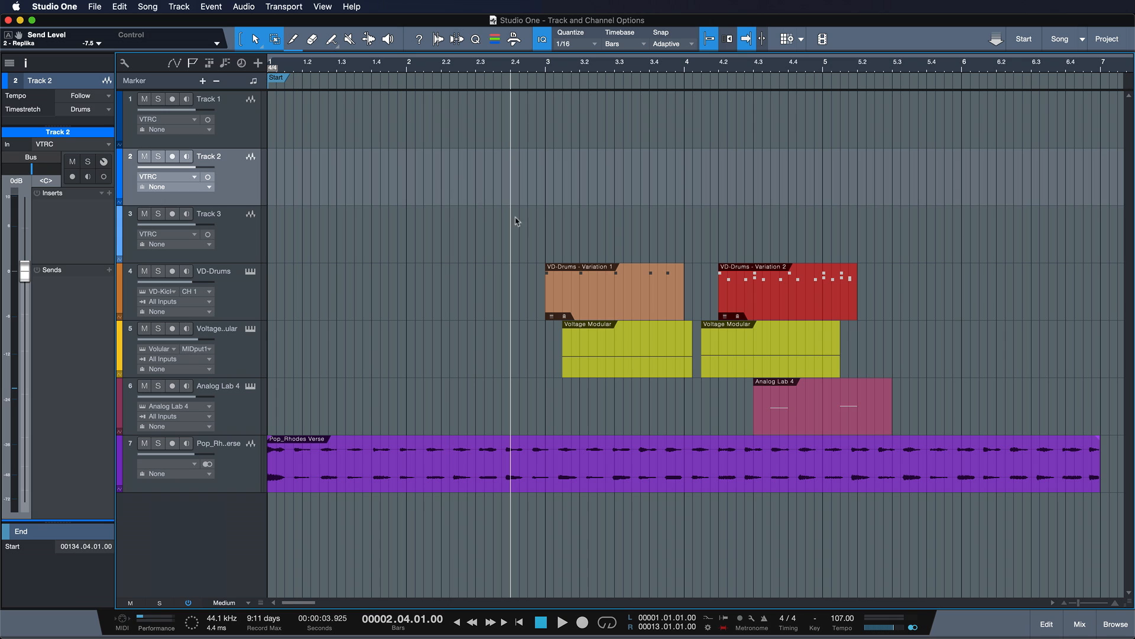
Step: Move the first half of the VD-Drums - Variation 1 event to bar 2 and undo the move
drag(612, 275, 441, 291)
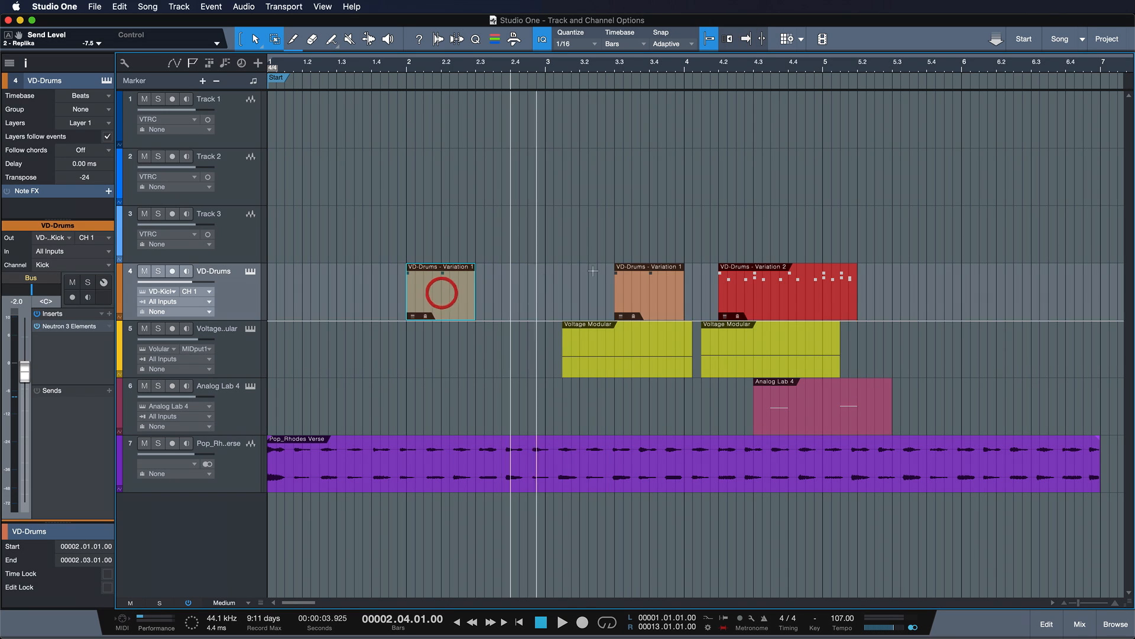
key(super+z)
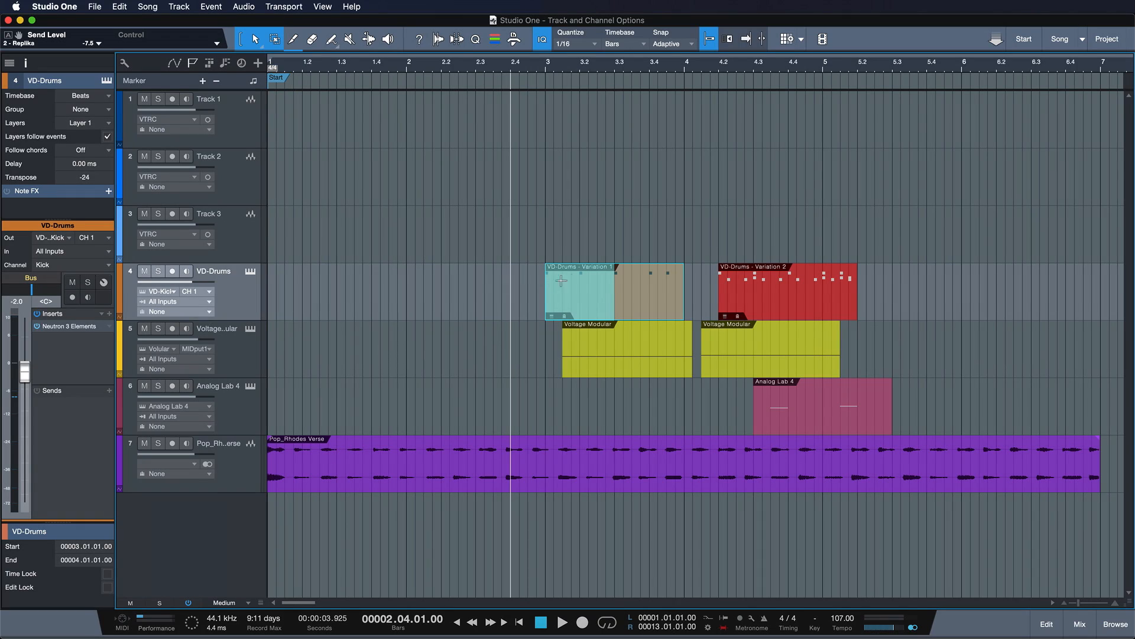
Step: Enable Locate when clicked in empty space and reposition the playhead along the timeline ruler, ending at 4.02.02
click(124, 63)
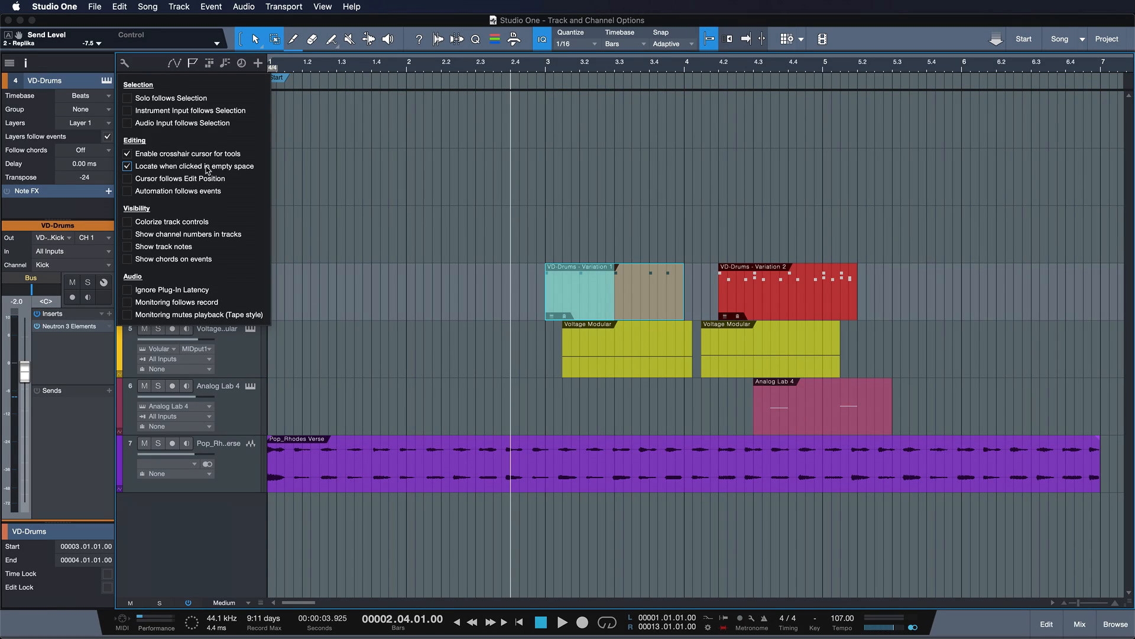
click(423, 67)
click(502, 68)
click(605, 68)
click(650, 68)
click(728, 69)
click(822, 69)
click(867, 68)
click(910, 67)
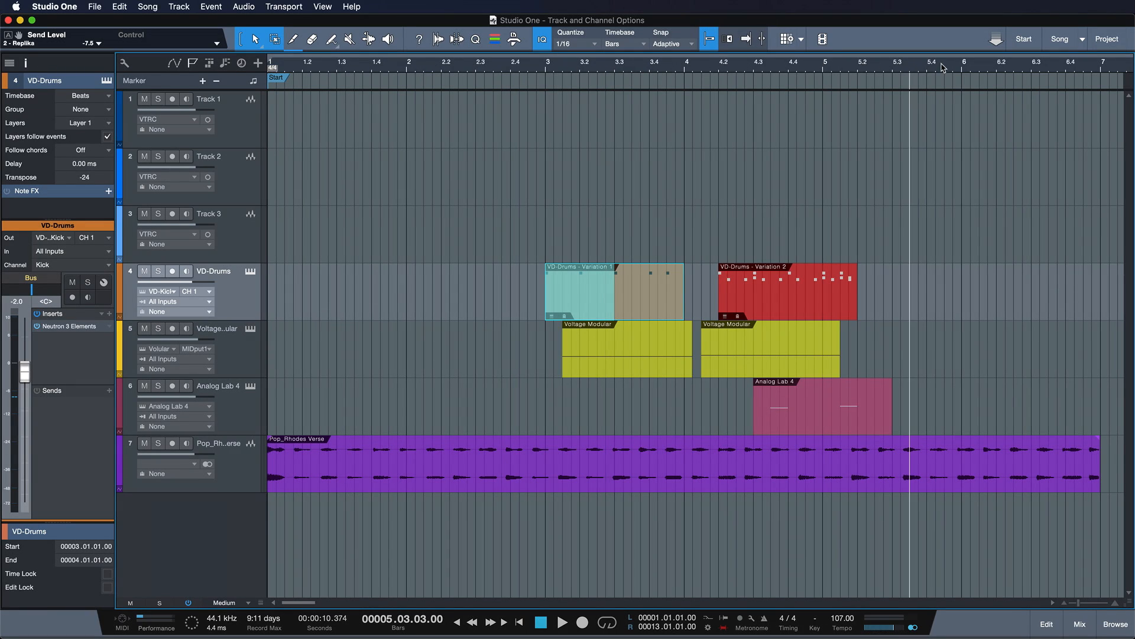
click(944, 67)
click(979, 67)
click(849, 67)
click(796, 67)
click(729, 67)
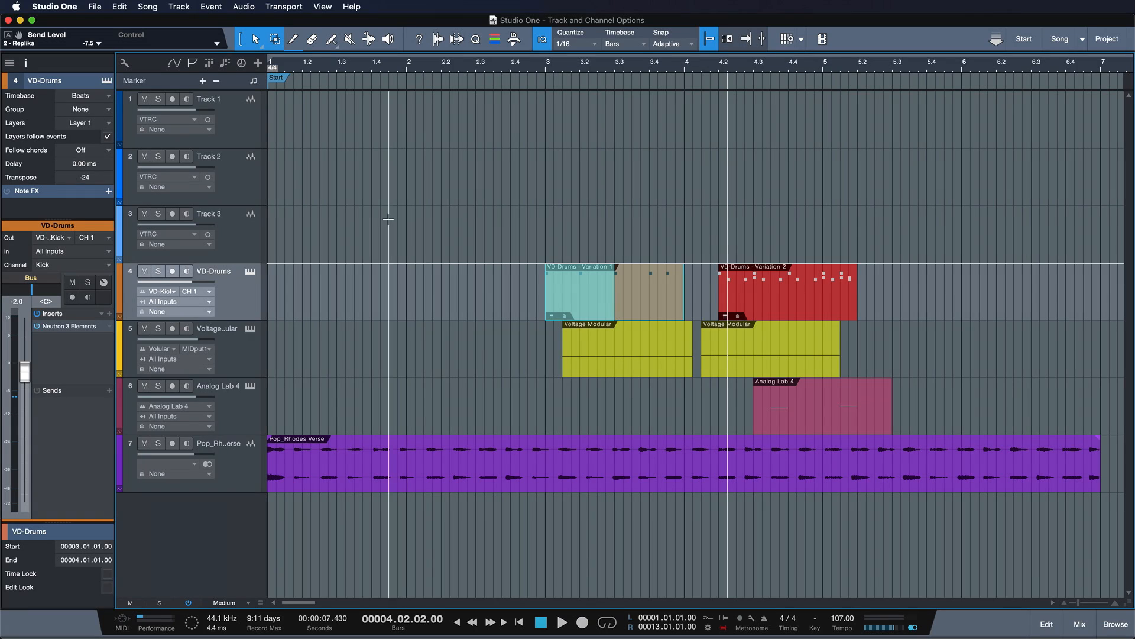
Step: Locate the playhead from several empty spots on Track 3, ending at 1.02.04
click(379, 244)
click(565, 252)
click(759, 243)
click(876, 250)
click(632, 253)
click(458, 247)
click(329, 251)
Step: Turn off the crosshair cursor and Locate when clicked in empty space, and enable Cursor follows Edit Position
click(125, 63)
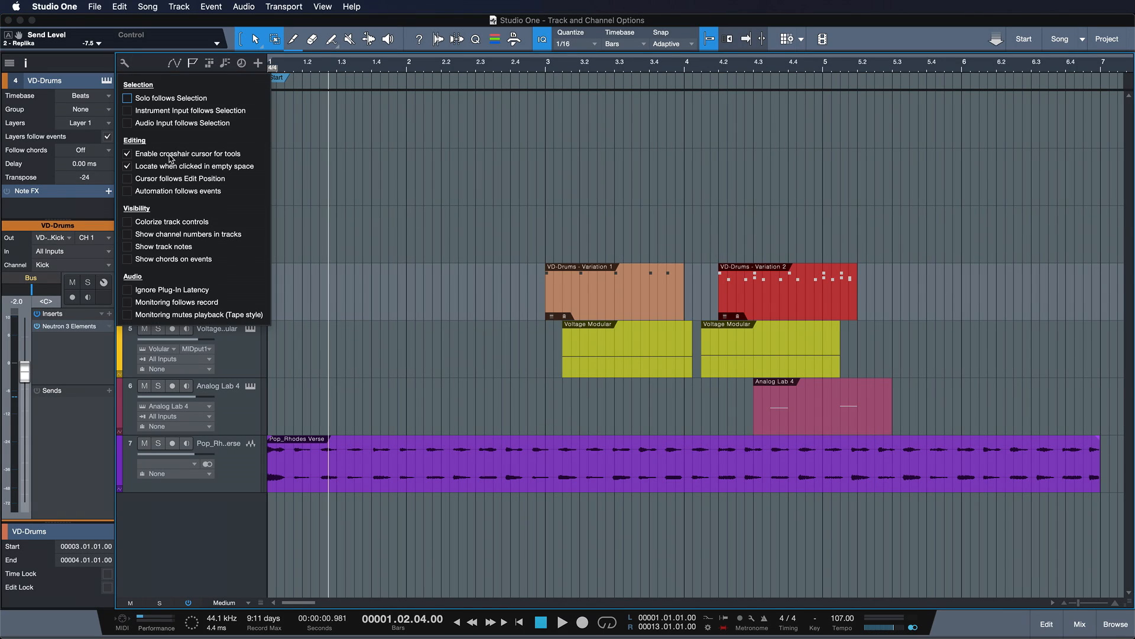
click(177, 179)
click(180, 166)
click(181, 154)
click(172, 179)
click(171, 180)
click(170, 181)
click(166, 182)
click(761, 40)
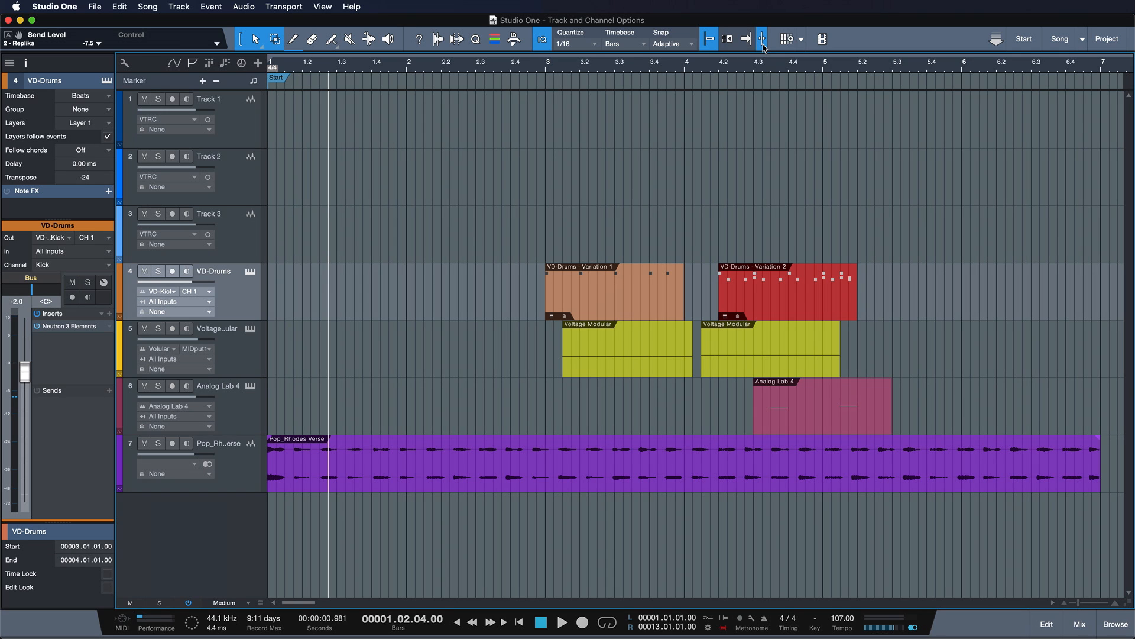
click(124, 62)
click(149, 179)
Step: Select the VD-Drums and Voltage Modular events in turn to check how the playhead follows the edit position
click(538, 301)
click(566, 310)
click(785, 314)
click(762, 362)
click(631, 362)
Step: Open the Analog Lab 4 event in the note editor, select its two notes in turn, and close the editor
double_click(808, 416)
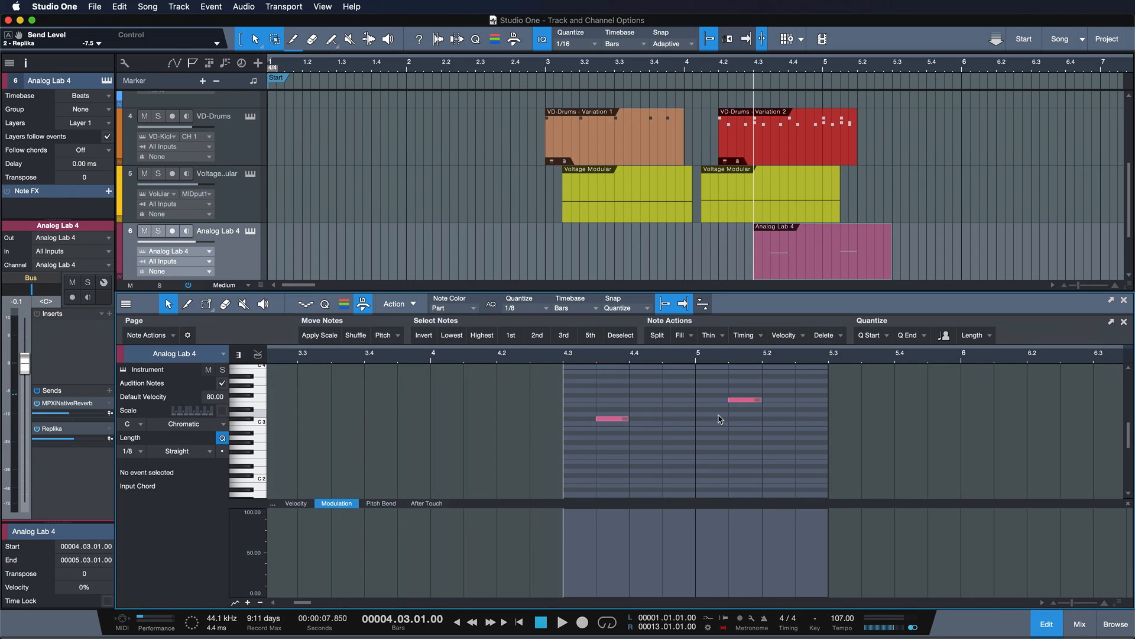
click(613, 418)
click(744, 399)
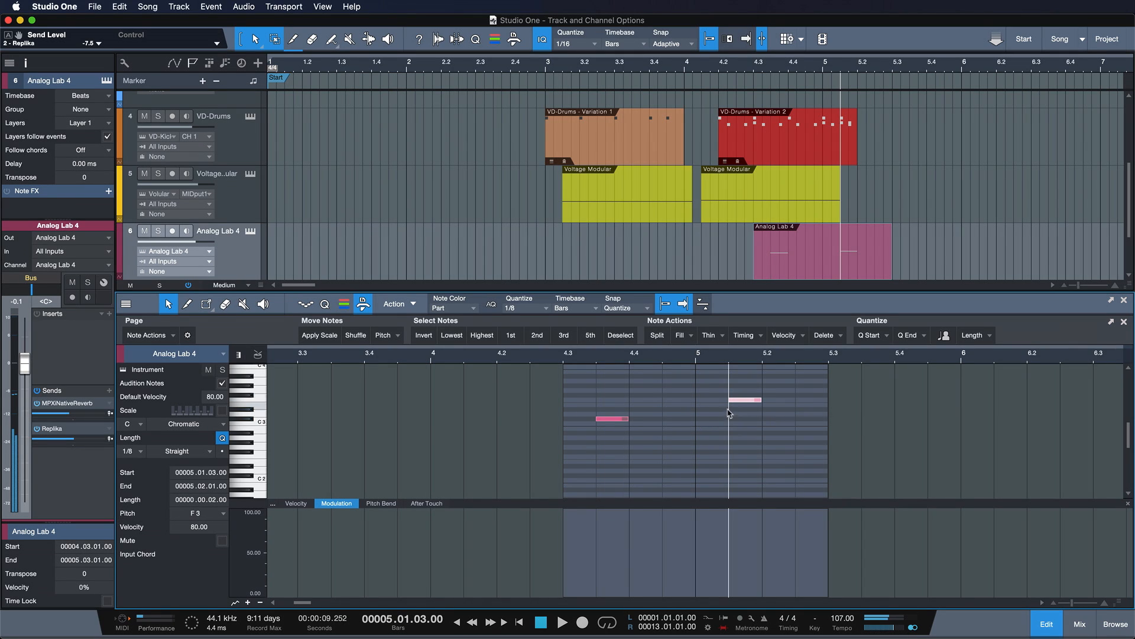
click(748, 419)
click(1125, 300)
Step: Replace Cursor follows Edit Position with Automation follows events and show the Cutoff automation on the Pop_Rhodes Verse track
click(124, 62)
click(162, 192)
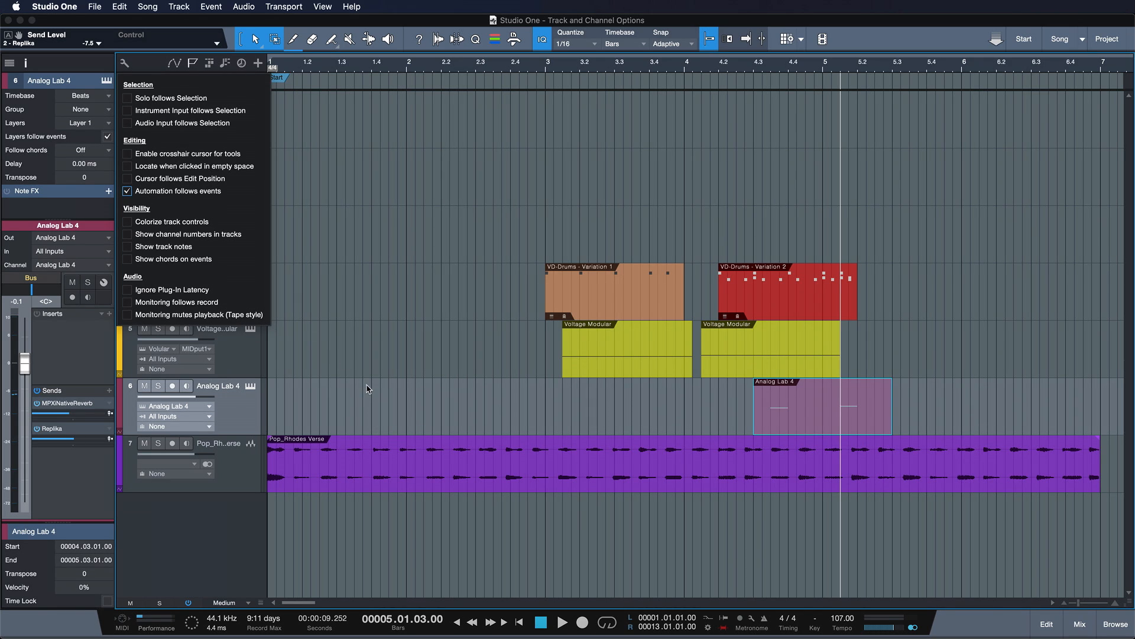
click(361, 436)
click(272, 478)
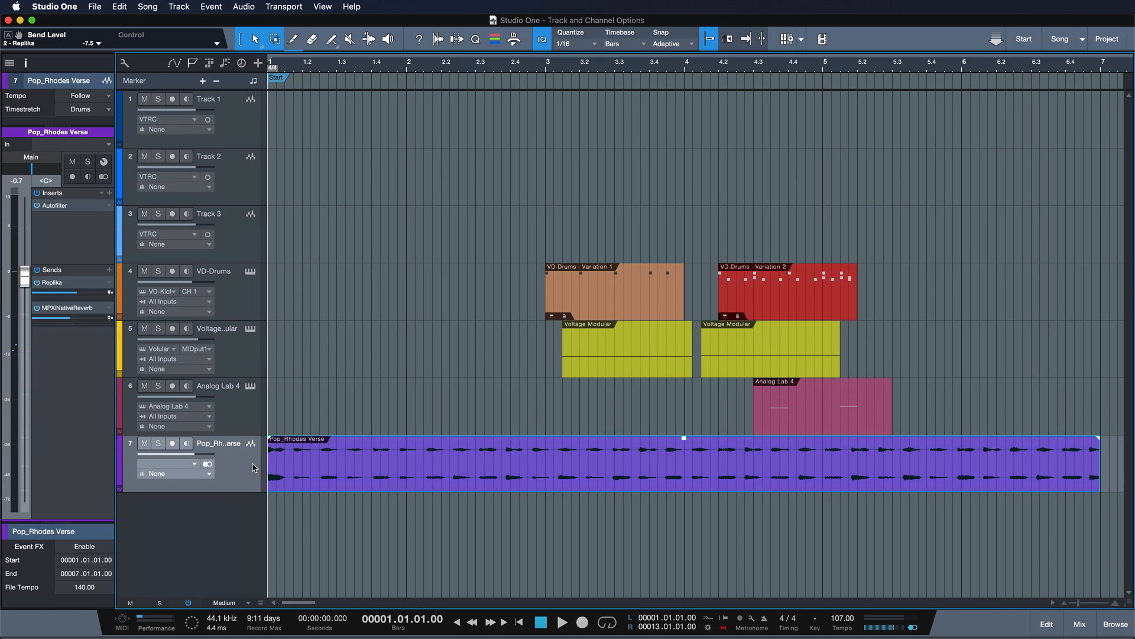
key(h)
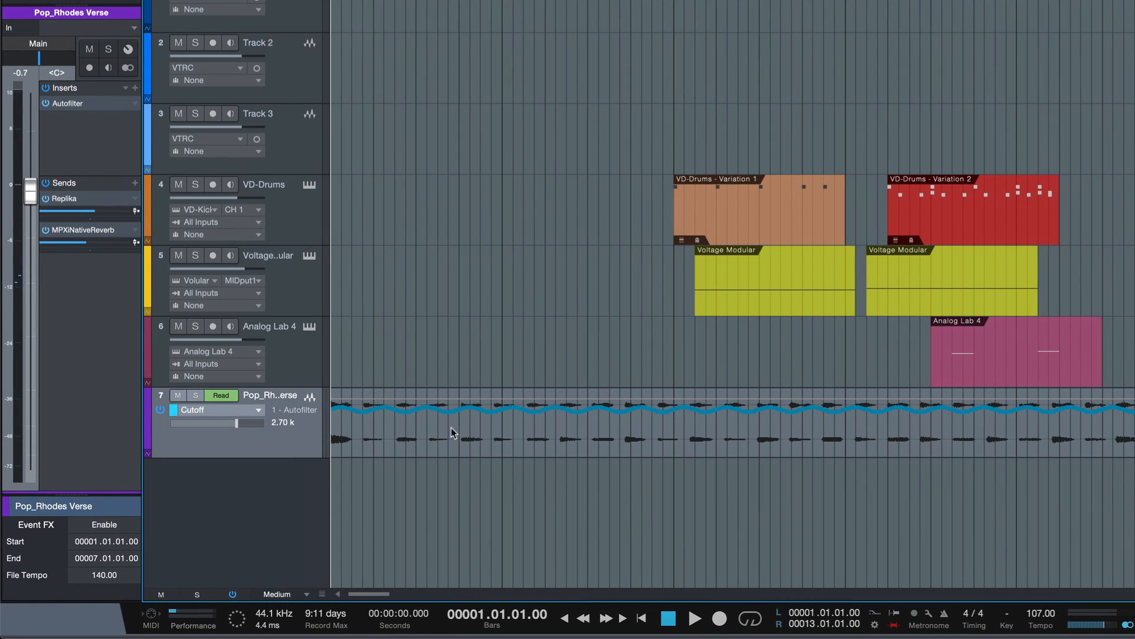
Step: Open the Autofilter insert on Pop_Rhodes Verse and play the opening to check the automated cutoff
click(91, 104)
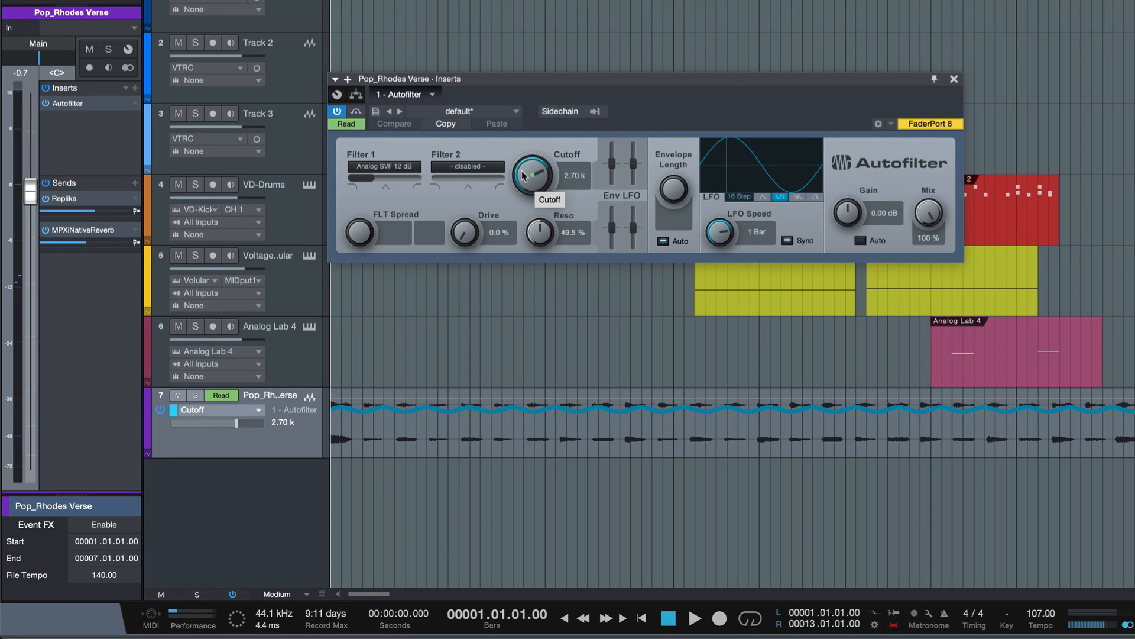
key(space)
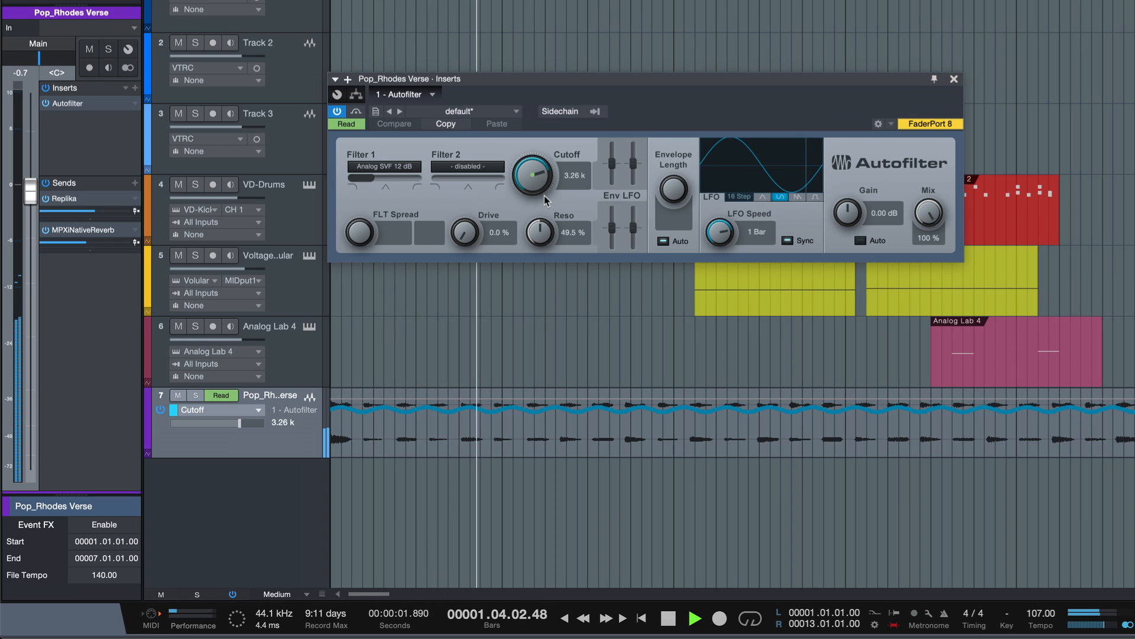
key(w)
key(space)
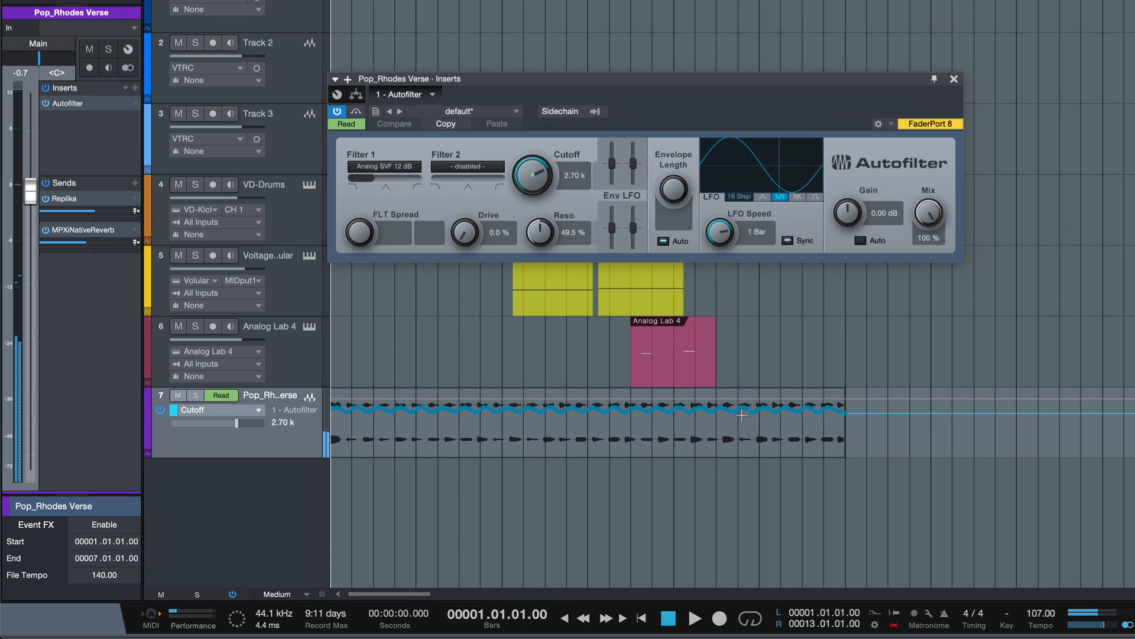
Step: Select the Cutoff automation across the whole Pop_Rhodes Verse event, reshape it with the Transform tool, and play it back
drag(879, 445, 334, 440)
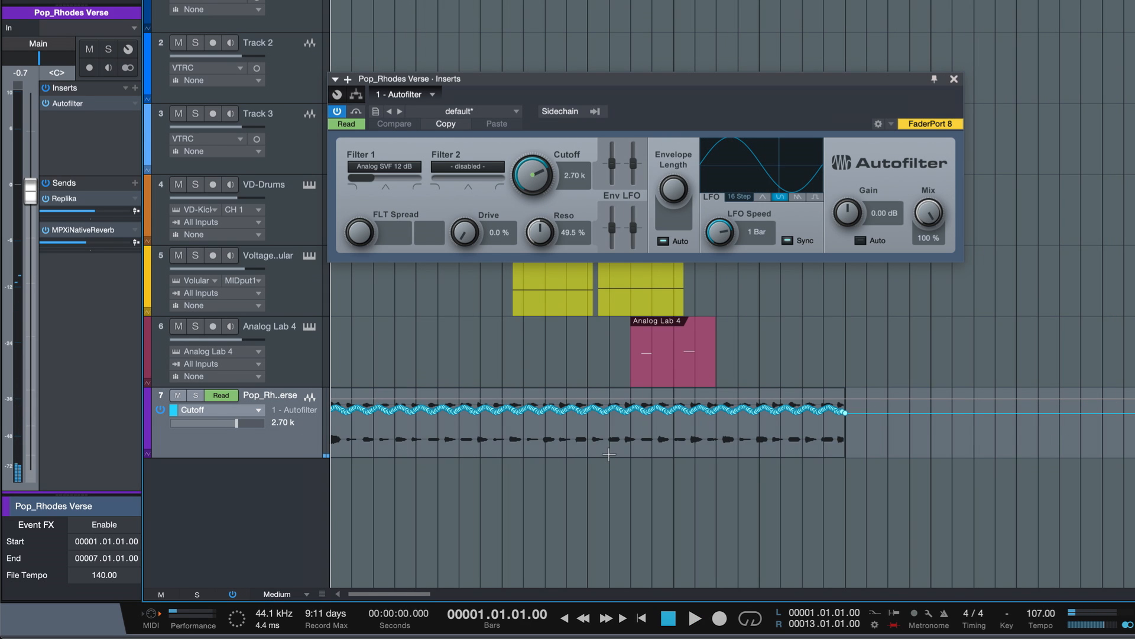
key(alt+t)
drag(609, 454, 589, 393)
key(space)
key(space)
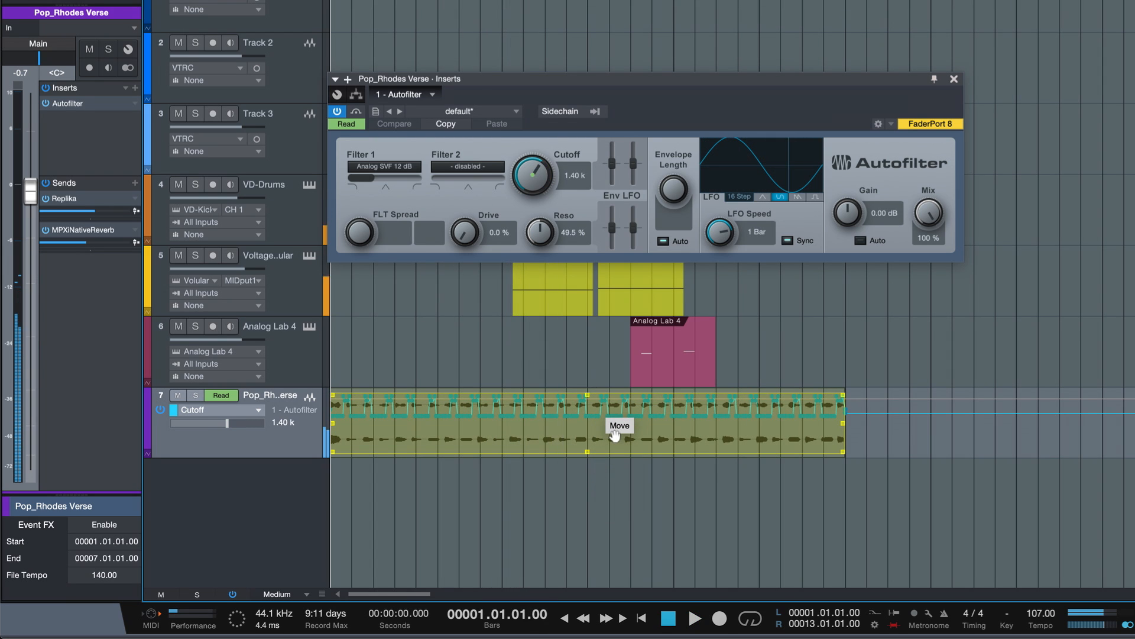
key(space)
key(space)
Step: Show the Cutoff automation in its own lane beneath the Pop_Rhodes Verse track and select the audio event
click(150, 453)
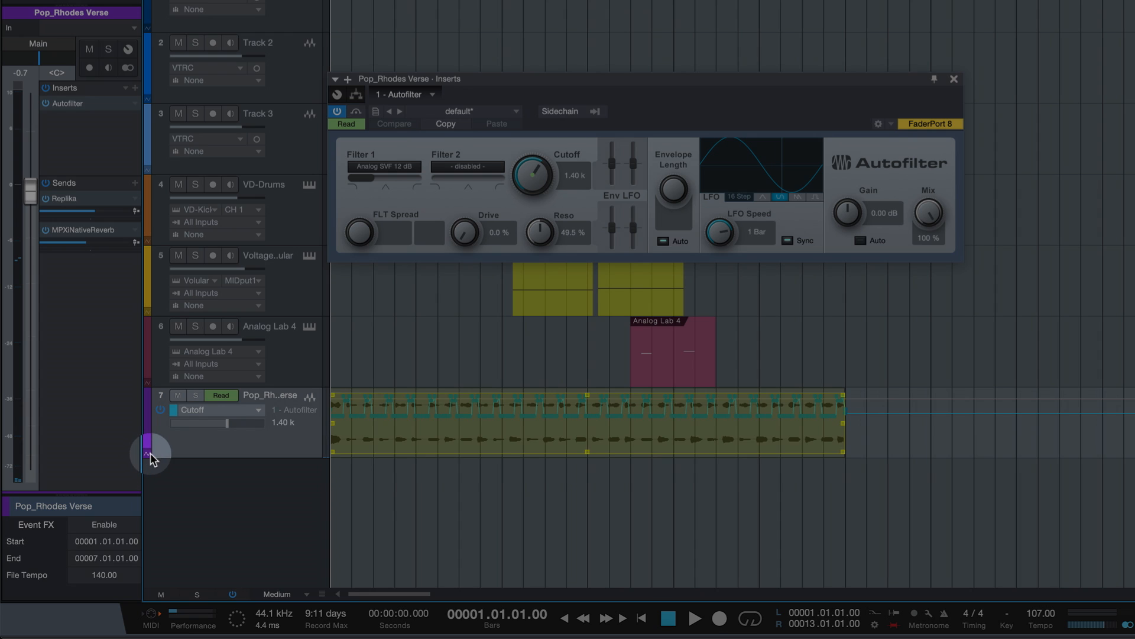
click(489, 451)
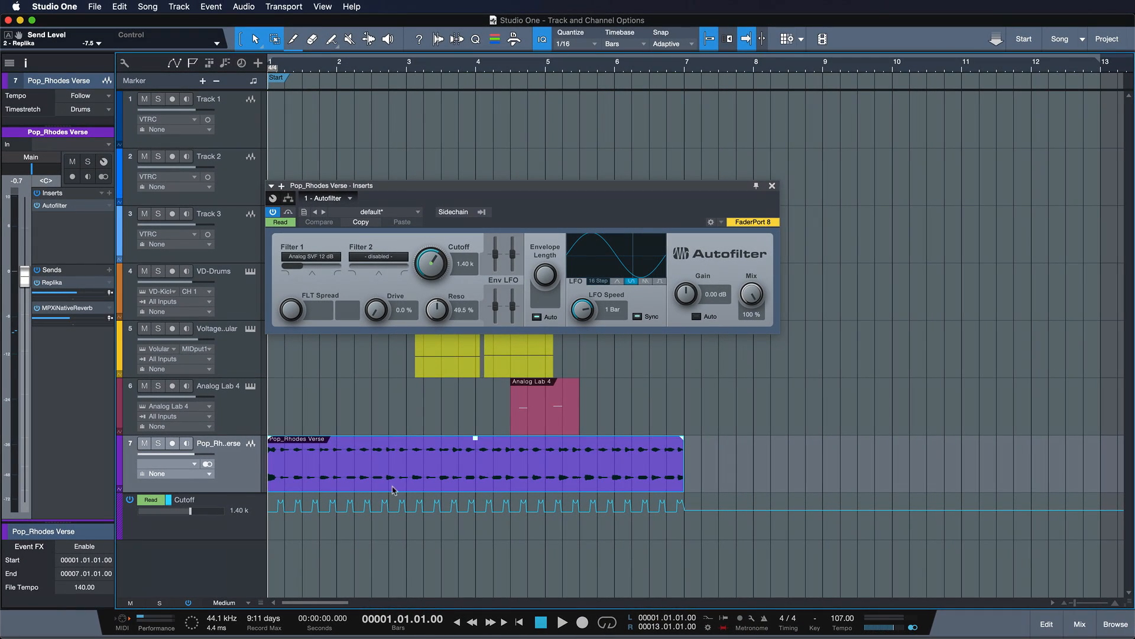
Step: Duplicate the Pop_Rhodes Verse event together with its automation and undo the duplication
key(d)
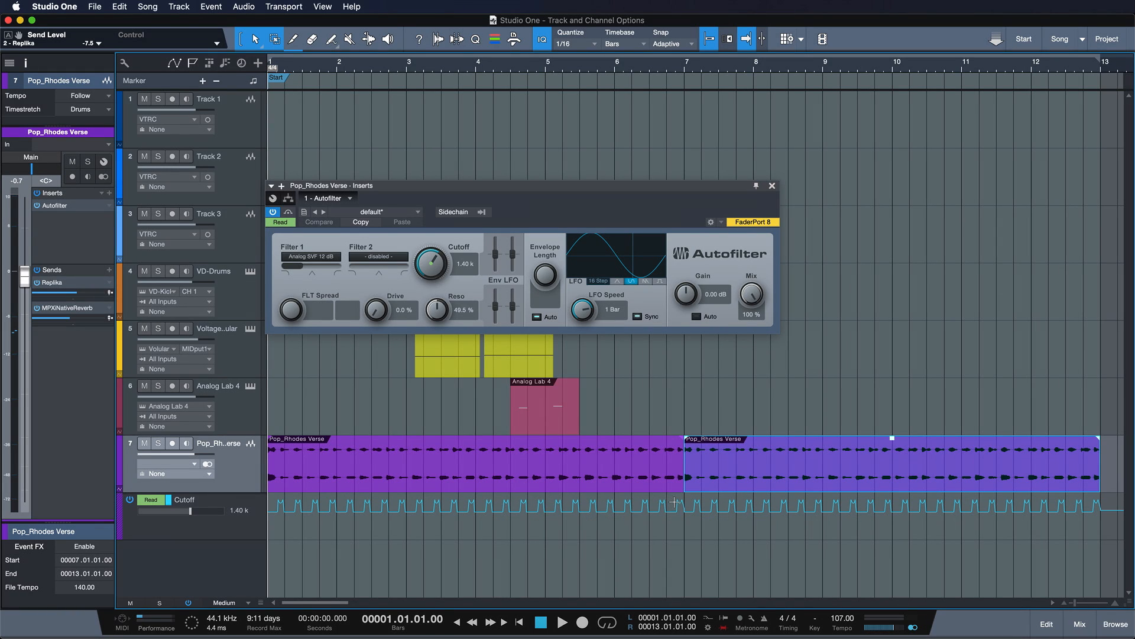
key(super+z)
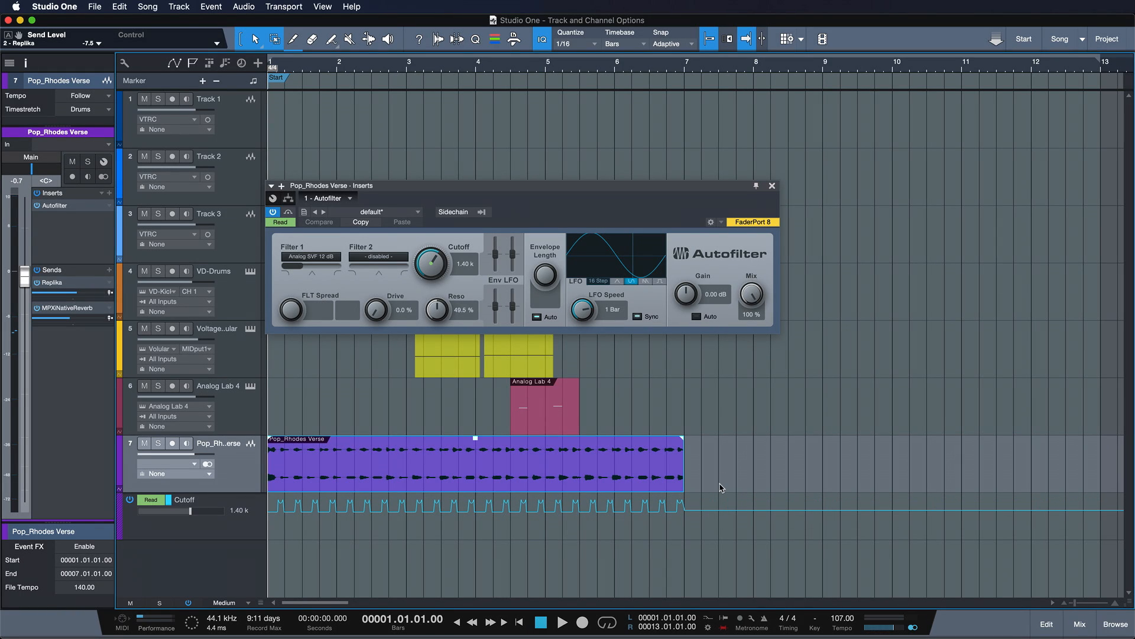
Step: Select the Cutoff automation across the Pop_Rhodes Verse event and transform it into an upward ramp starting at 30.0 Hz
drag(697, 519, 266, 548)
key(alt+t)
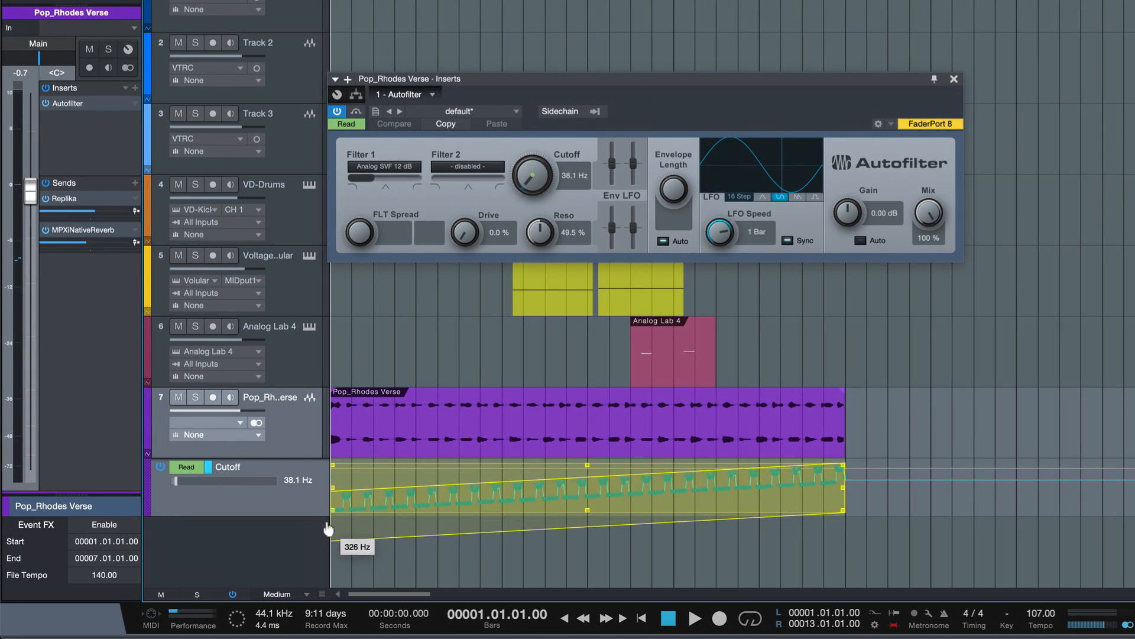
drag(328, 528, 315, 557)
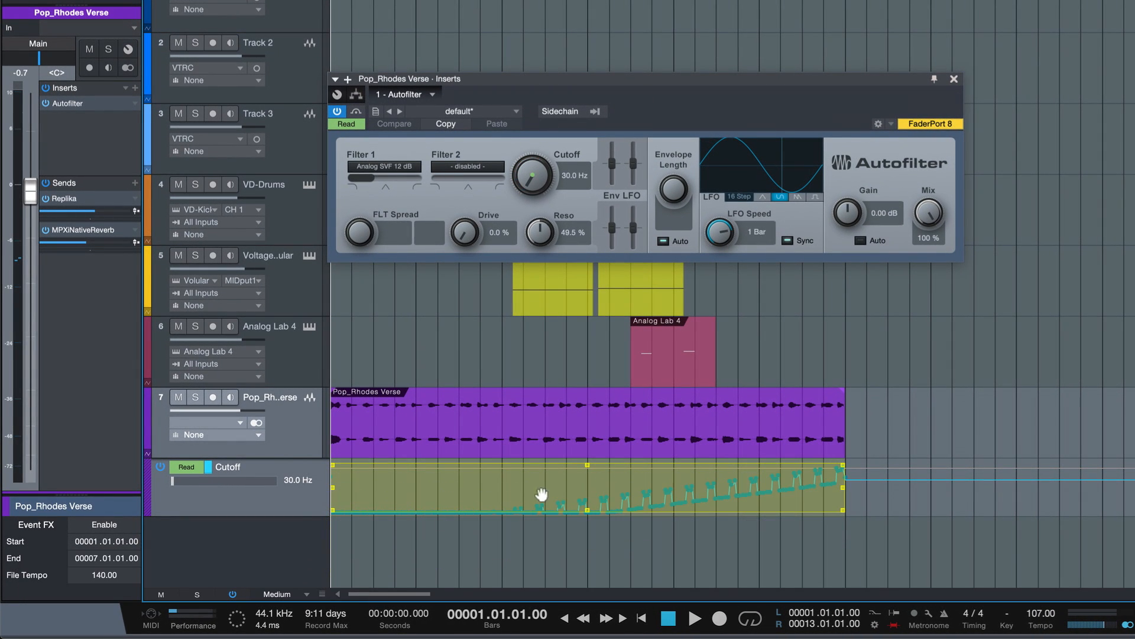
drag(592, 491, 592, 498)
click(849, 486)
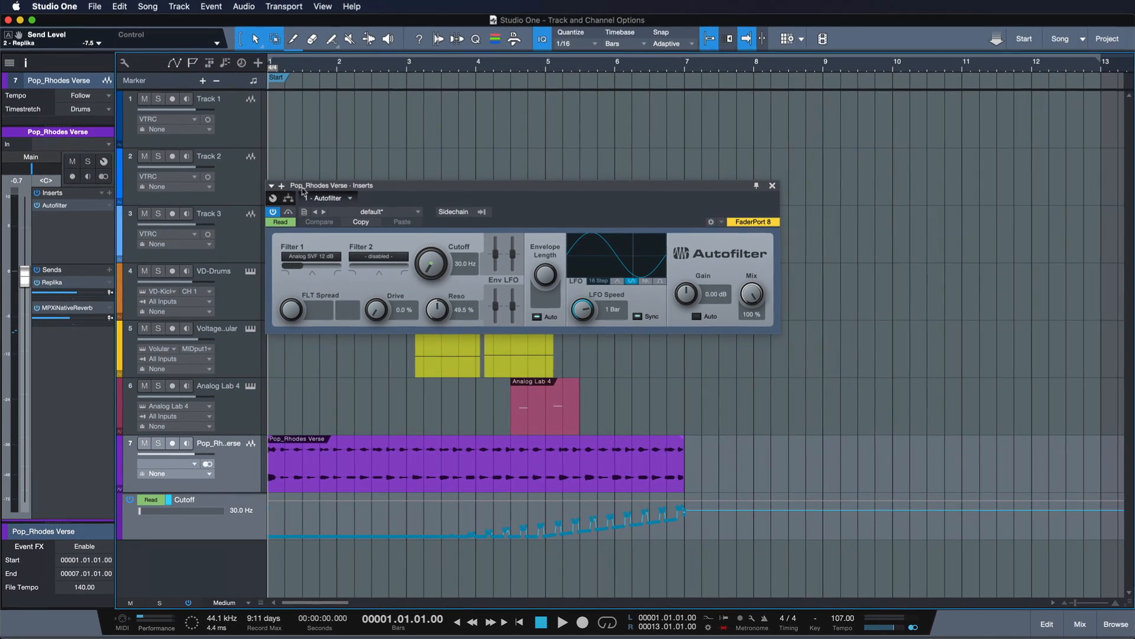
Step: Turn off Automation follows events in the track options and duplicate the Pop_Rhodes Verse event without its automation
click(125, 64)
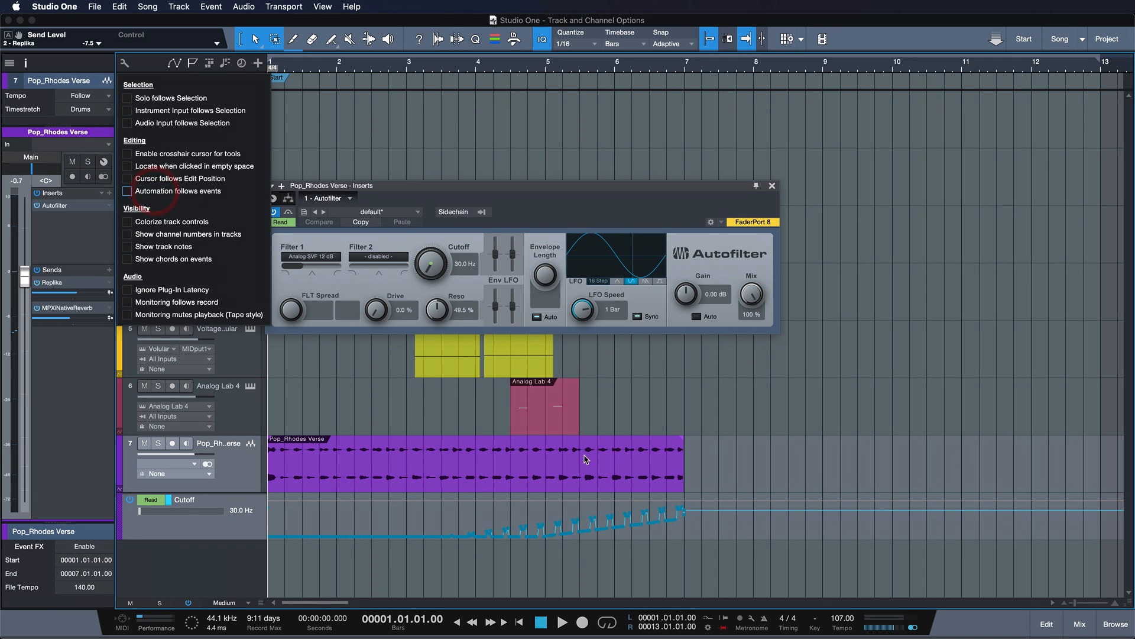
click(573, 476)
click(584, 484)
key(d)
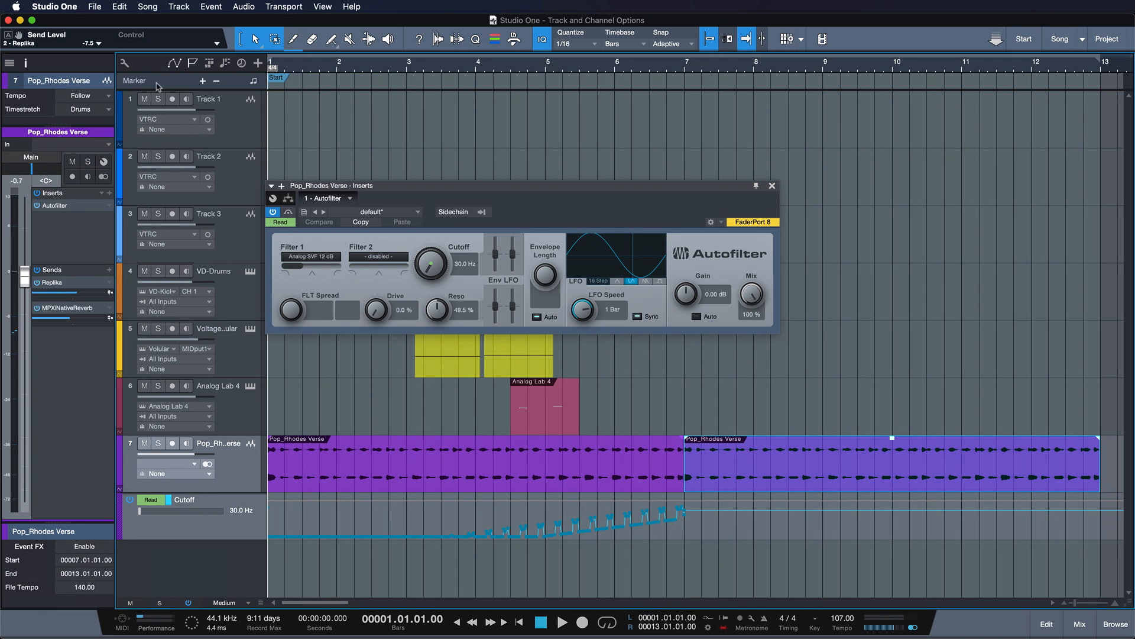
click(125, 61)
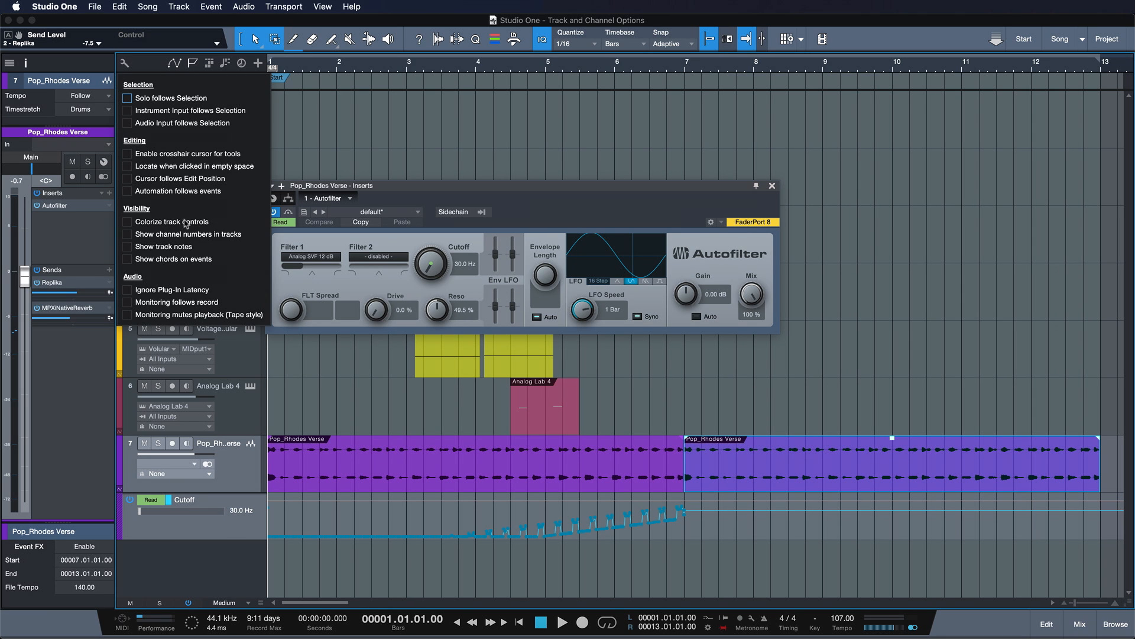
click(633, 466)
click(649, 482)
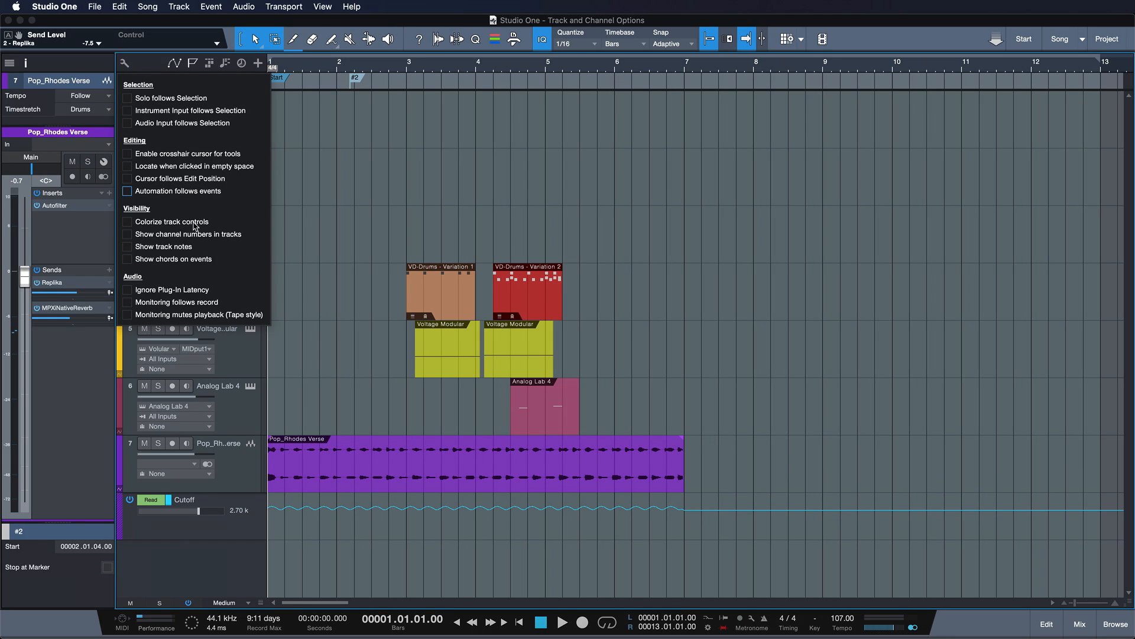
Step: Reduce the track height to Tiny and turn on Colorize track controls
click(322, 230)
key(shift+w)
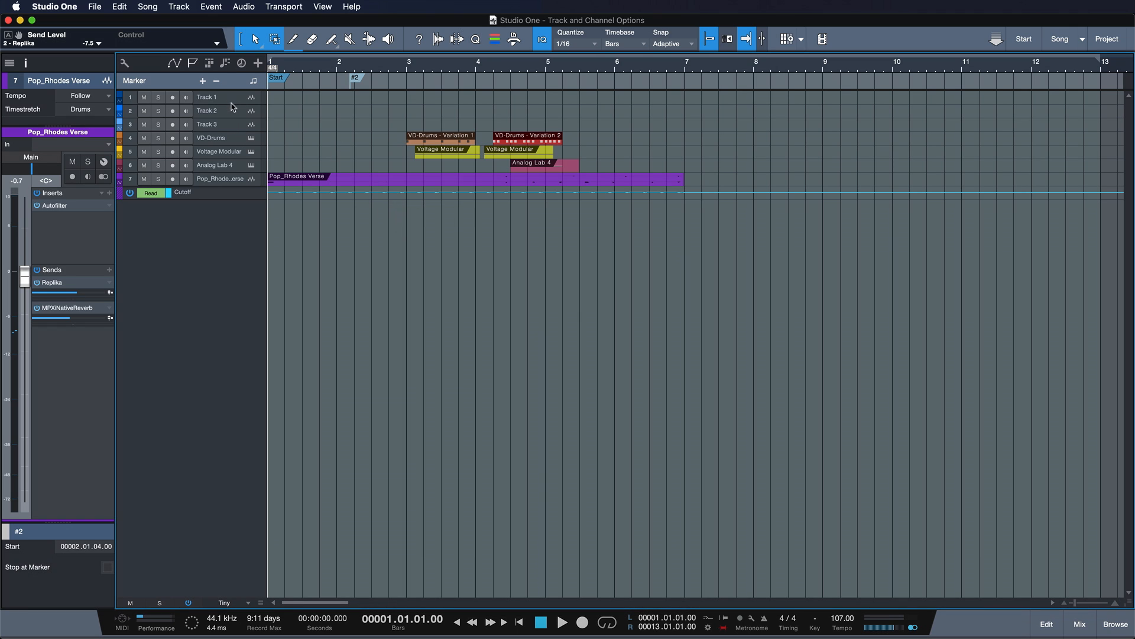
click(310, 120)
click(123, 64)
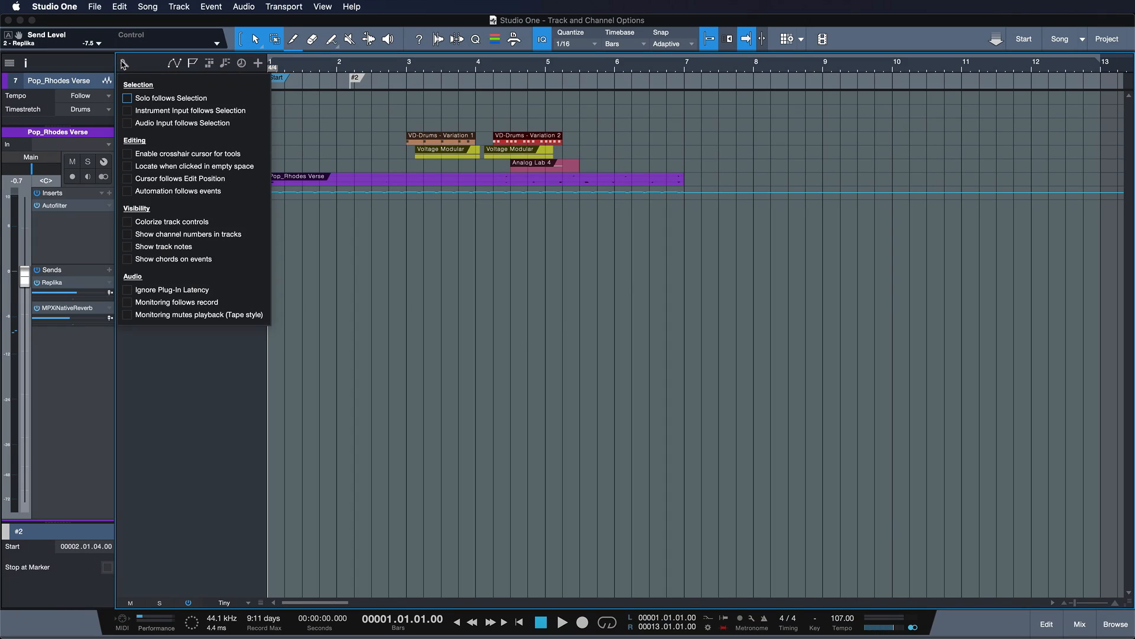
click(180, 222)
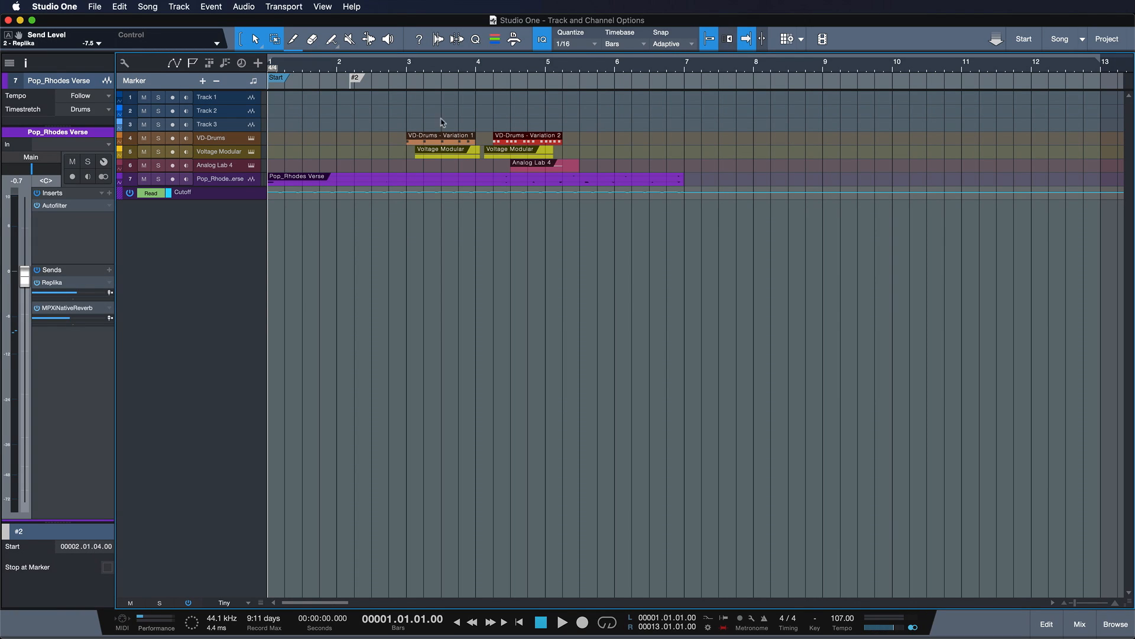
Step: Recolour the VD-Drums track bright red, turn Colorize track controls back off and set the track height to Normal
click(120, 138)
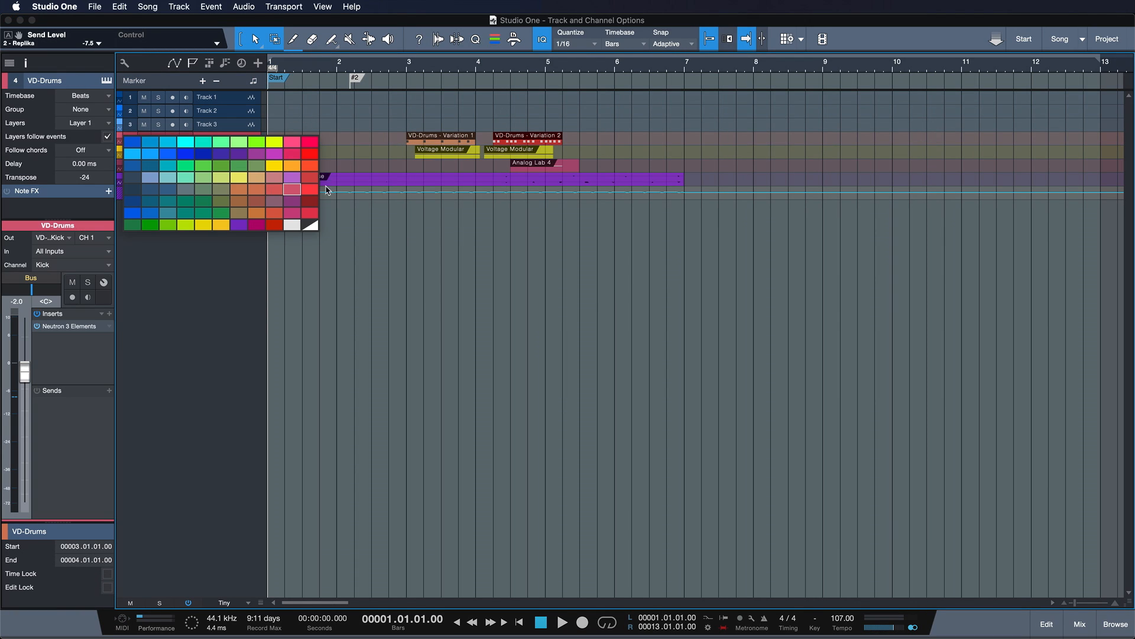
click(317, 188)
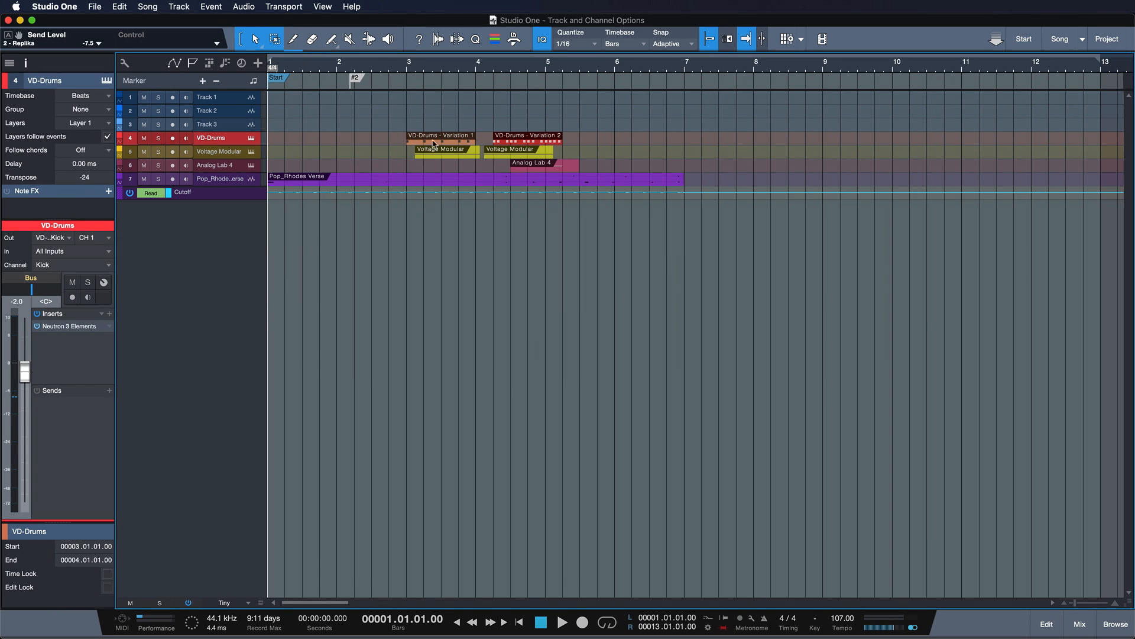
click(124, 63)
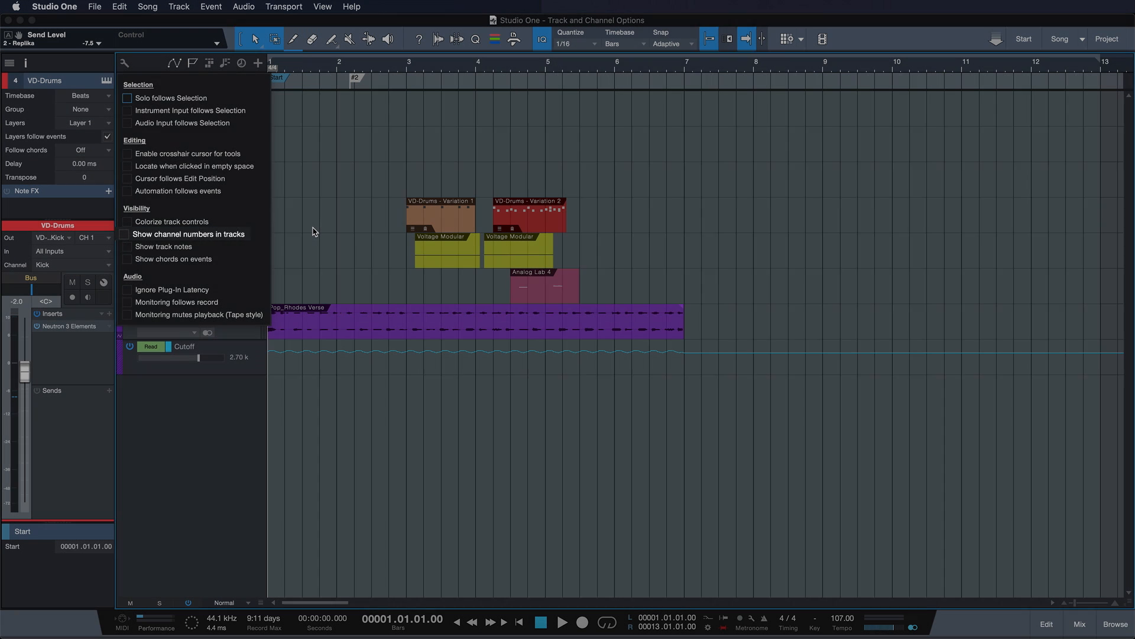
click(314, 231)
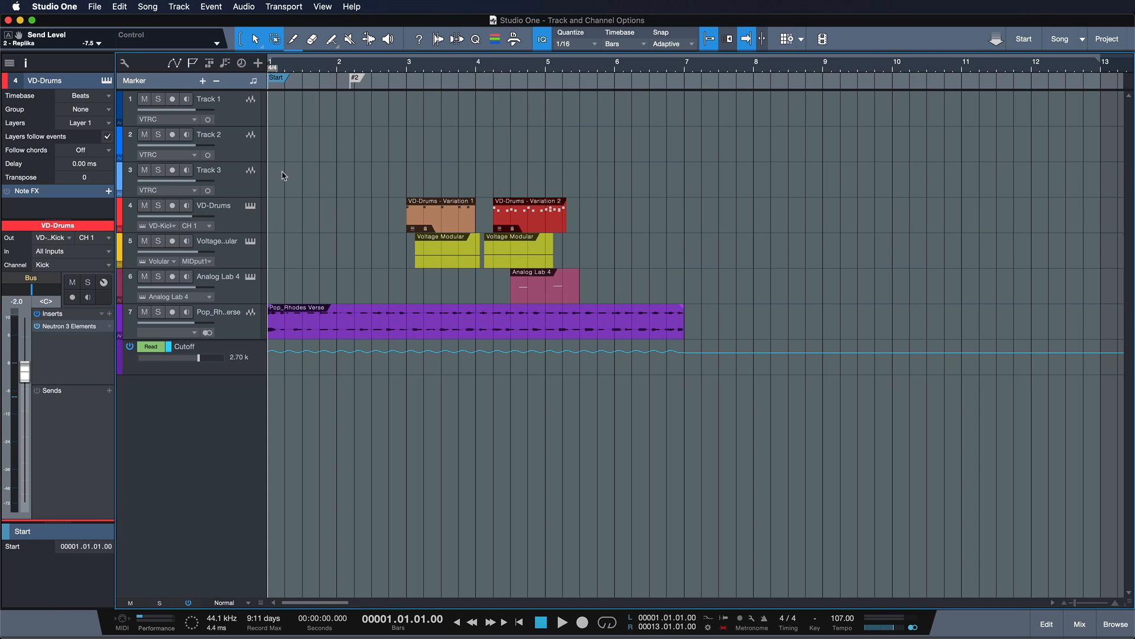
Step: Show the mixer console and compare the channel numbers of Track 1 and VD-Drums with their track numbers
click(220, 99)
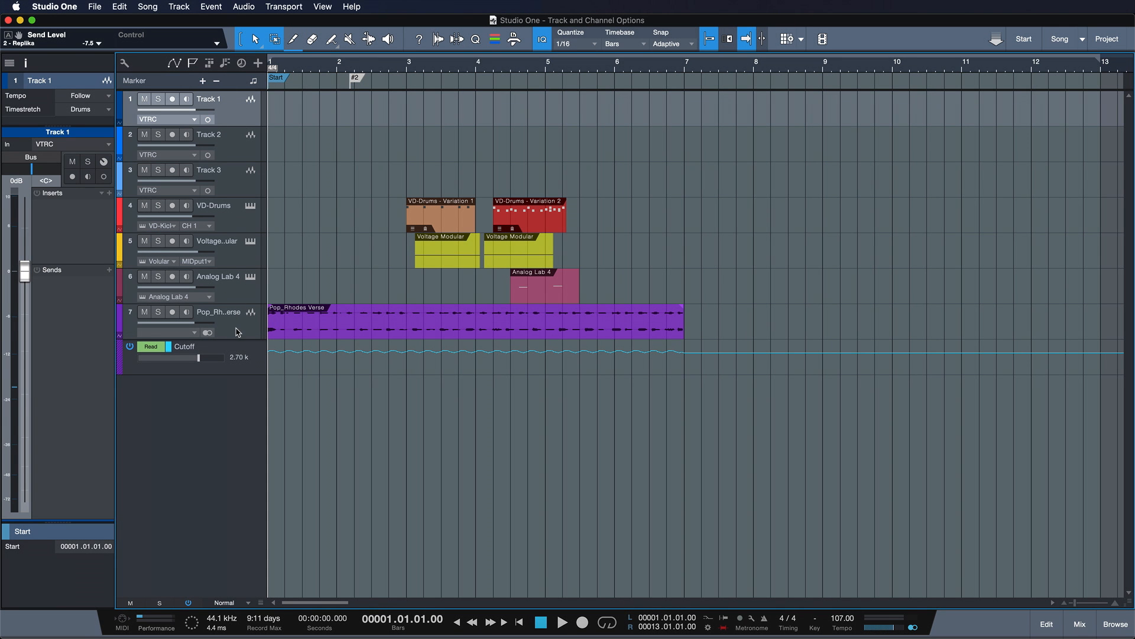
click(1080, 624)
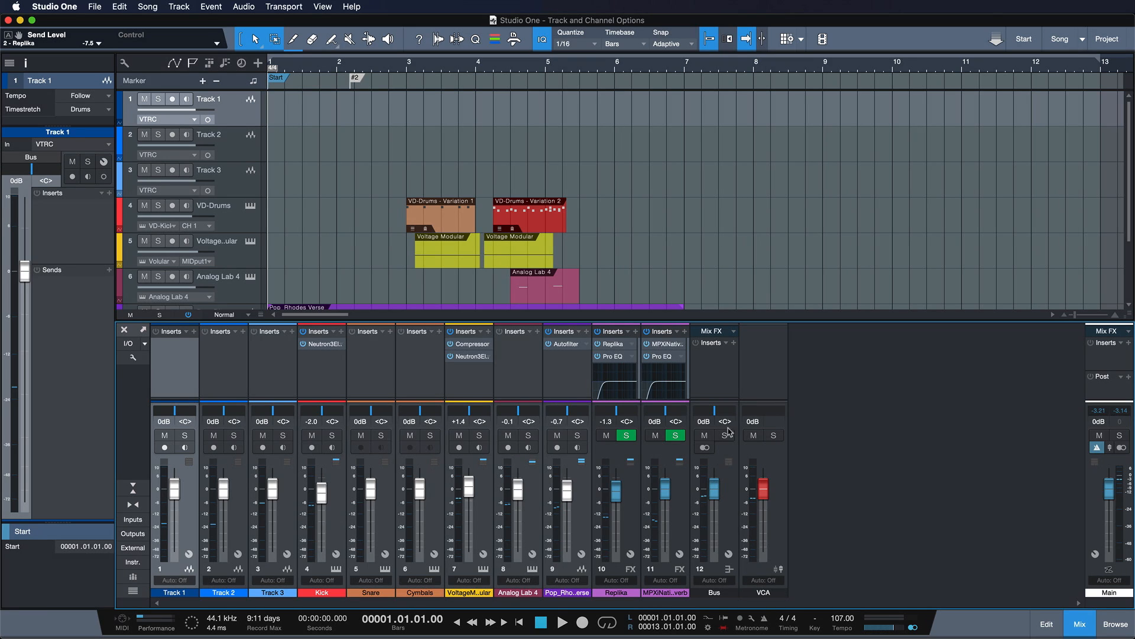
click(246, 224)
click(512, 232)
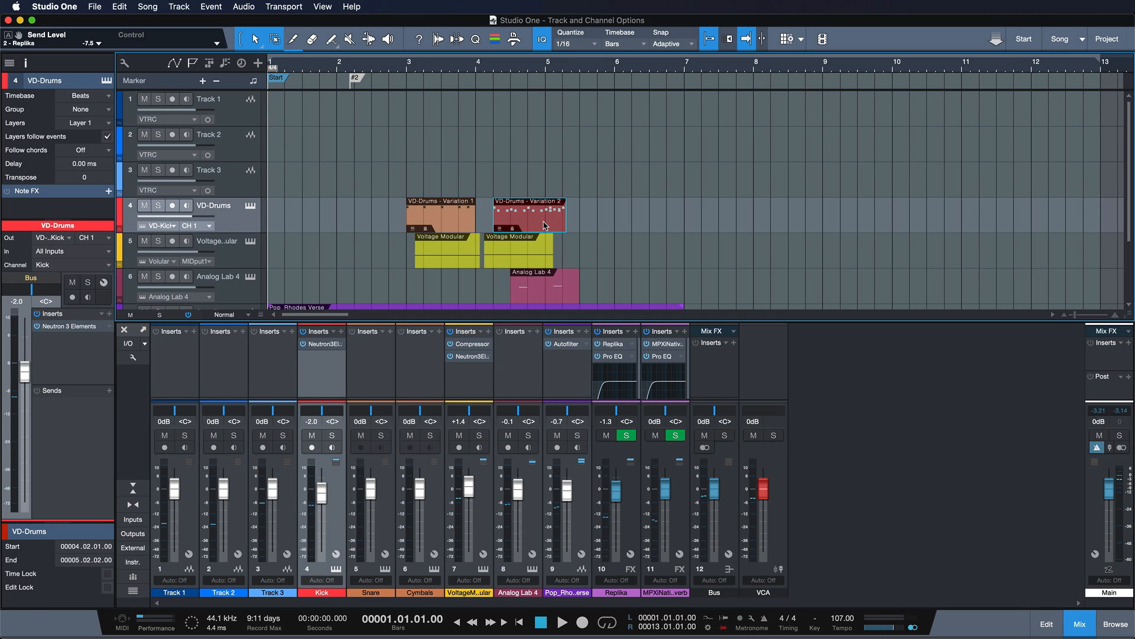
Step: Loop and zoom to the VD-Drums Variation 2 event, and inspect its pattern in the editor
key(p)
key(shift+s)
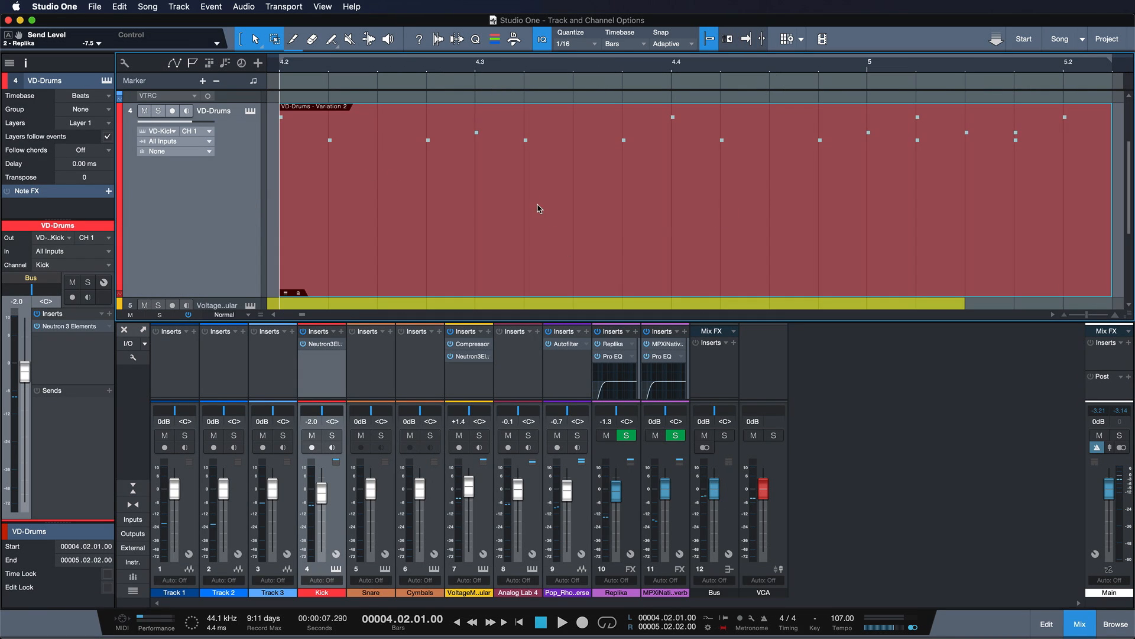
double_click(389, 219)
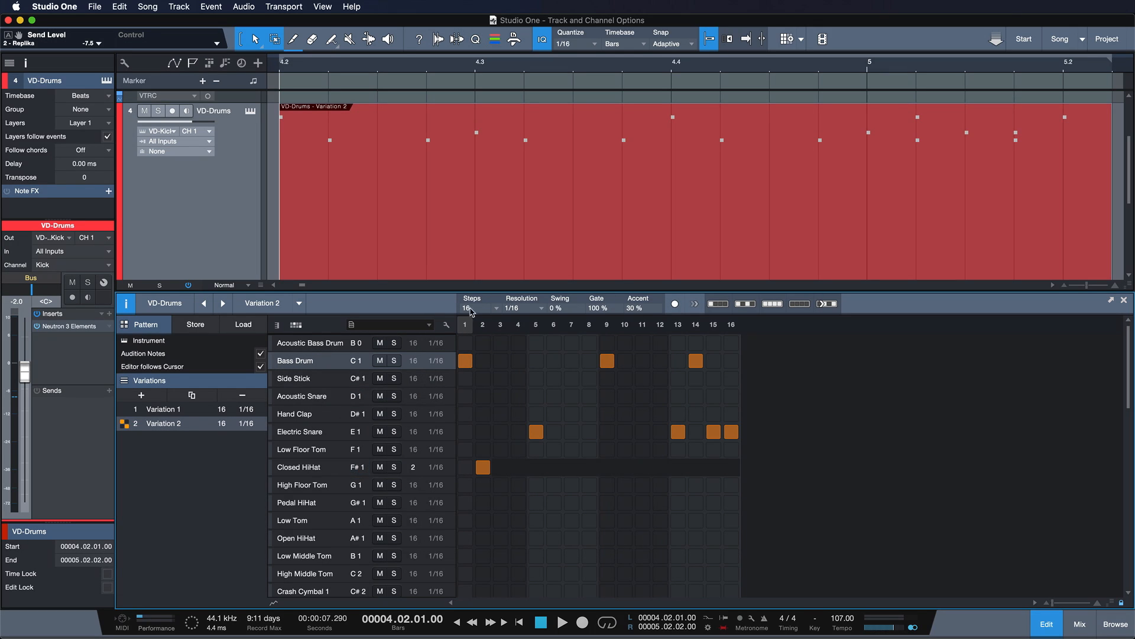
click(1036, 635)
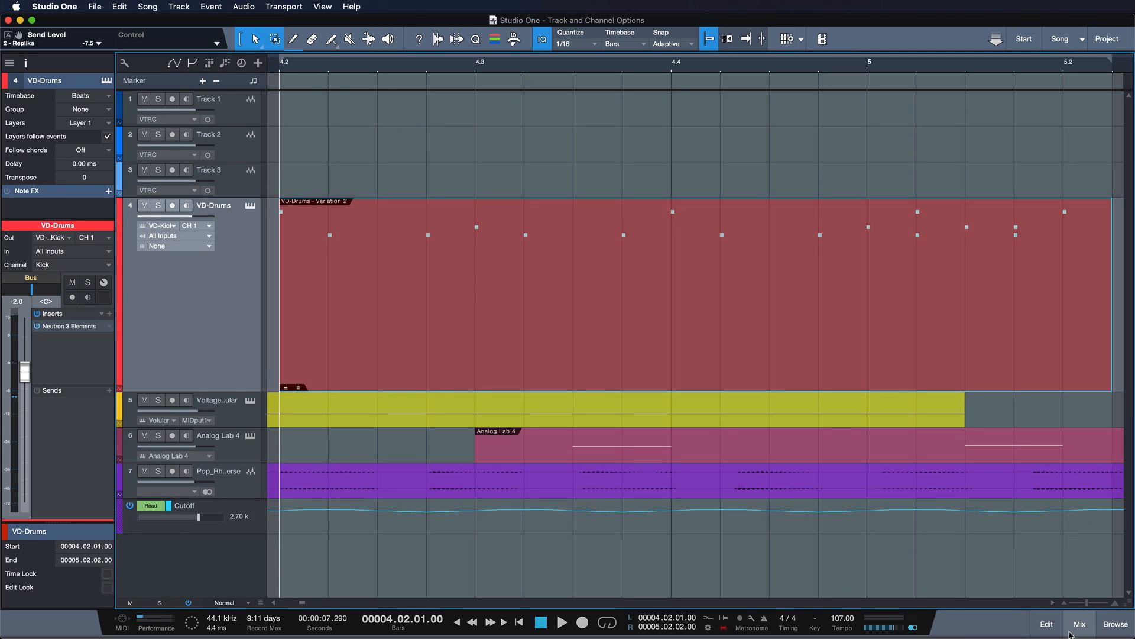
Step: Show the mixer console beneath the arrangement and examine the Kick, Snare and Cymbals channels belonging to VD-Drums
click(1080, 625)
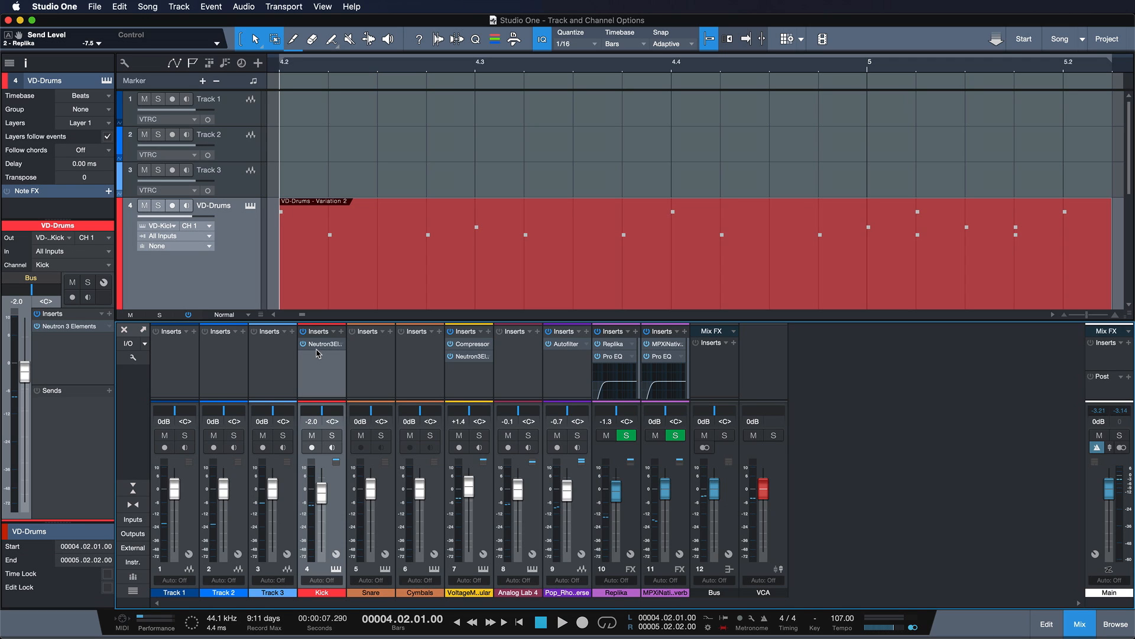
key(F3)
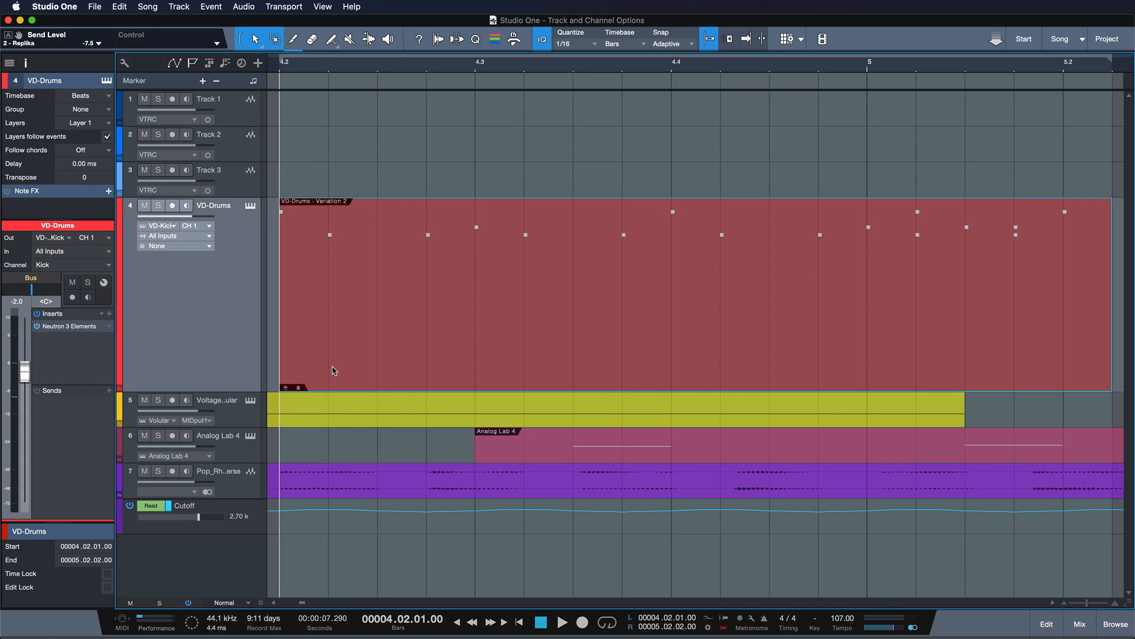
key(F3)
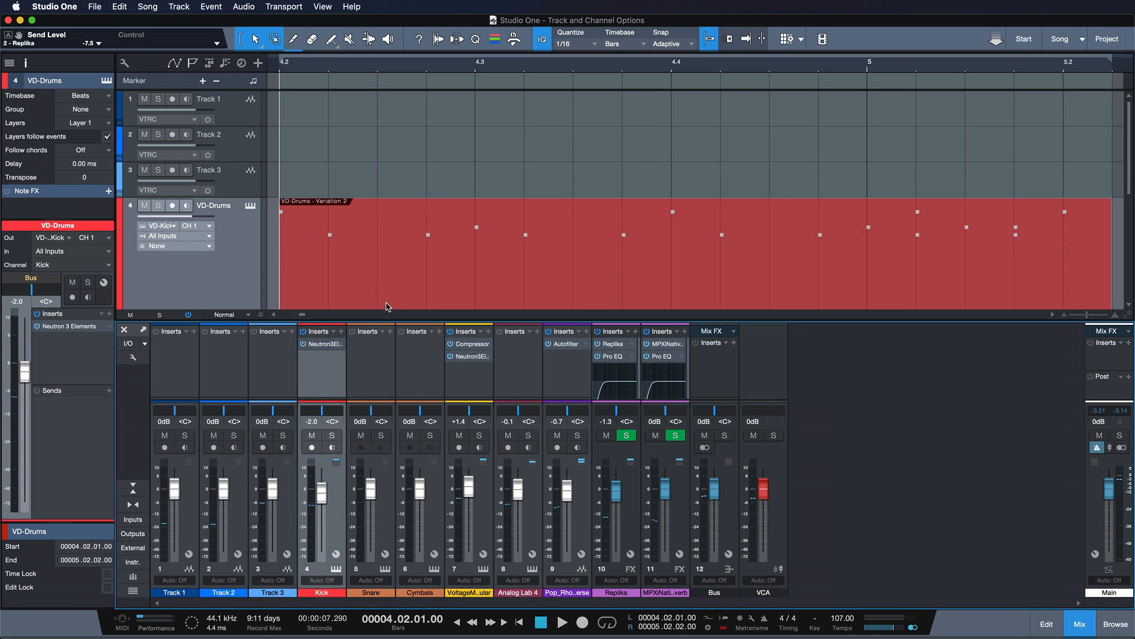
Step: Switch the VD-Drums track's instrument output to Replika and back to VD-PHAT Kick
click(172, 226)
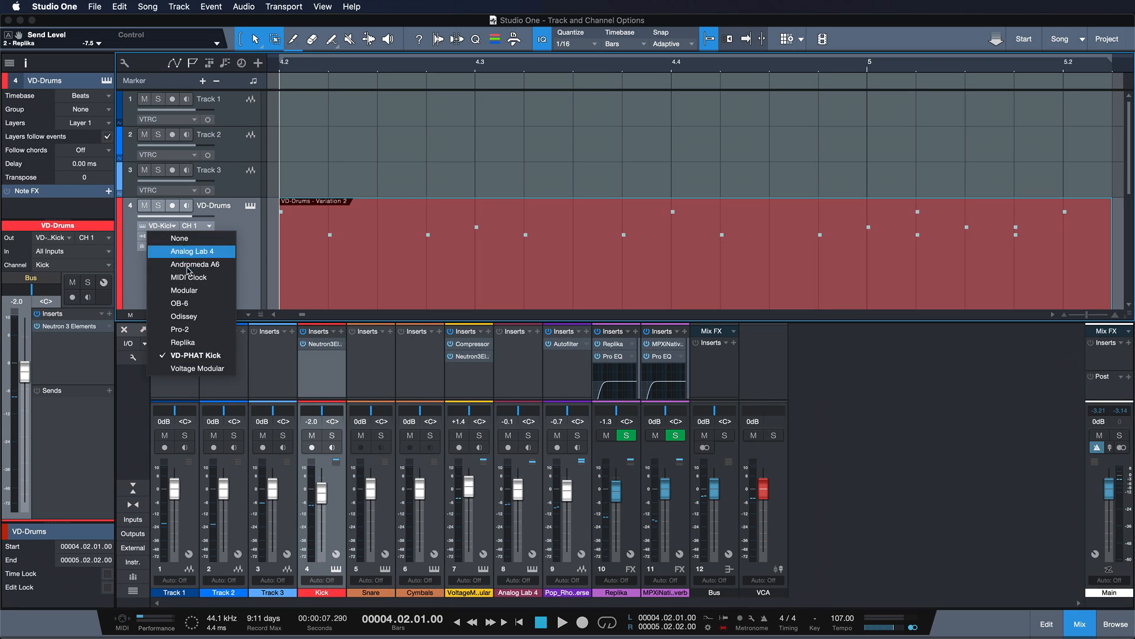
click(200, 343)
click(171, 226)
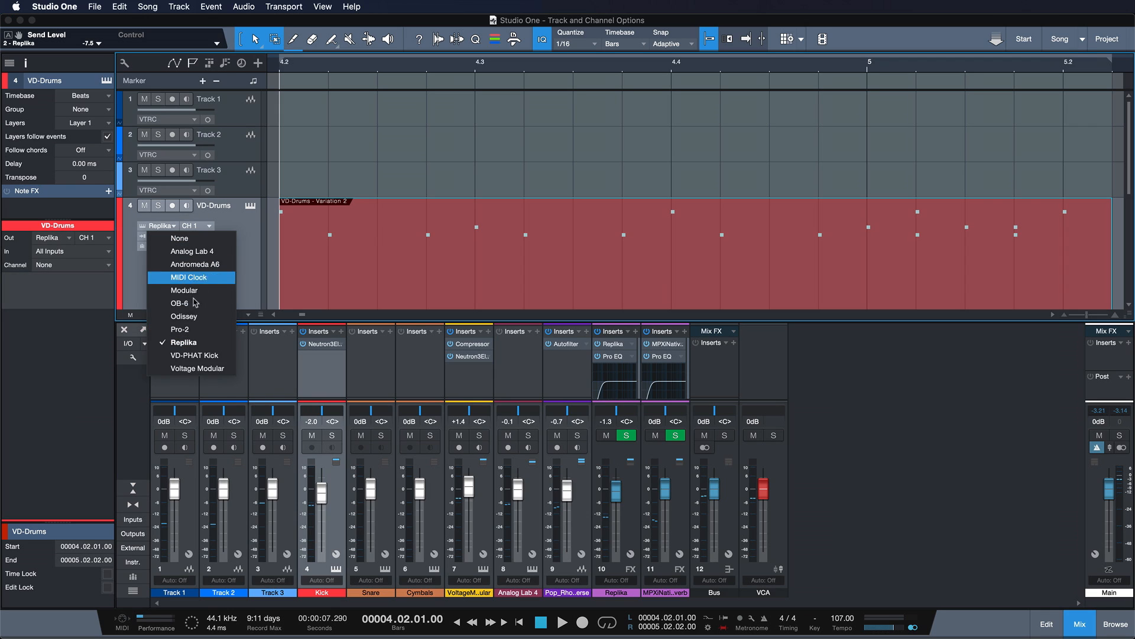
click(207, 356)
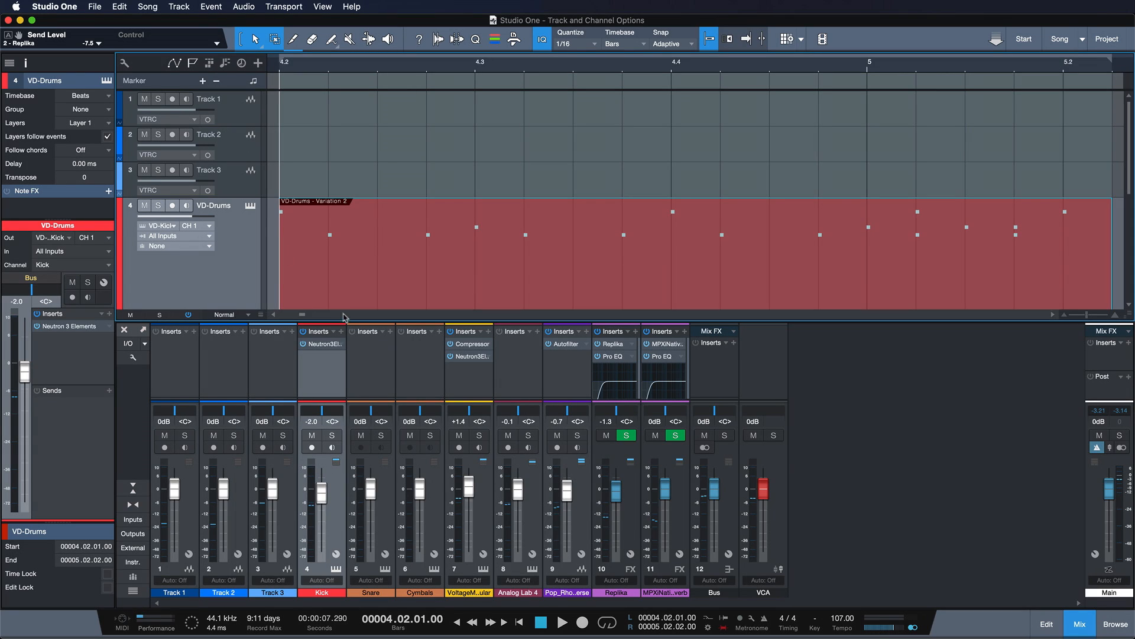
Step: Reduce the track height to Small, select the Analog Lab 4 track and turn on Show channel numbers in tracks
key(shift+w)
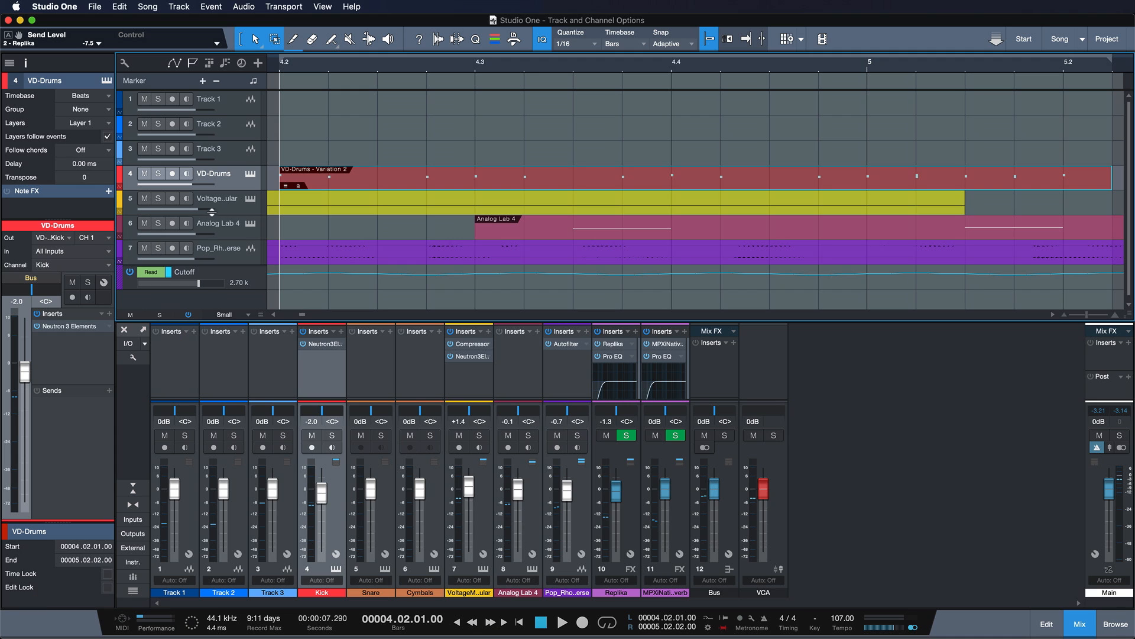
click(234, 232)
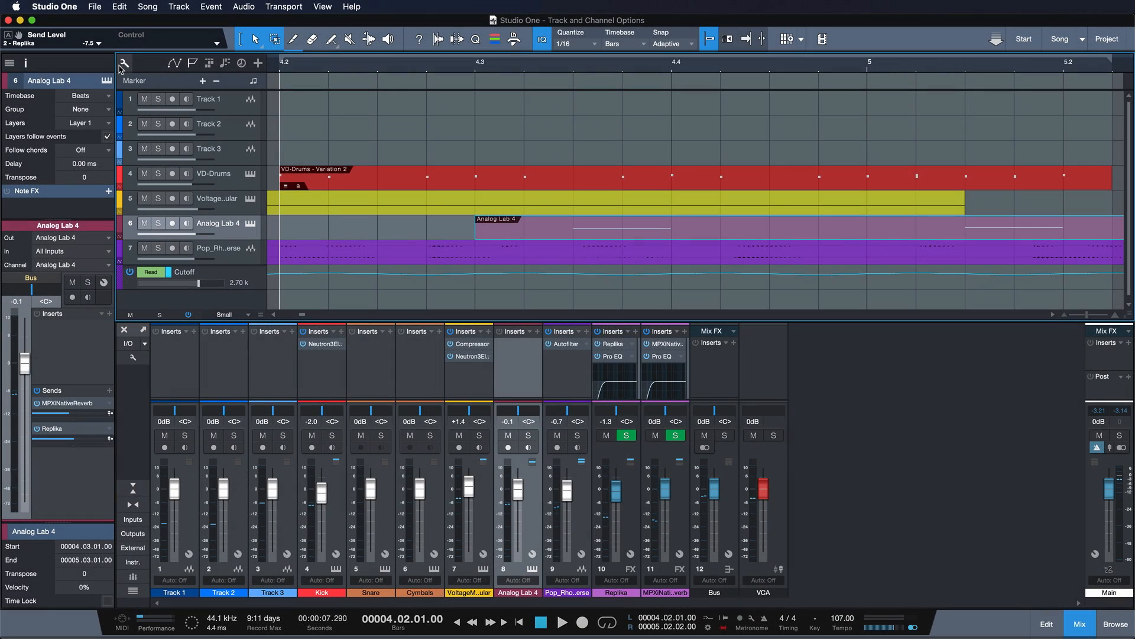
click(123, 63)
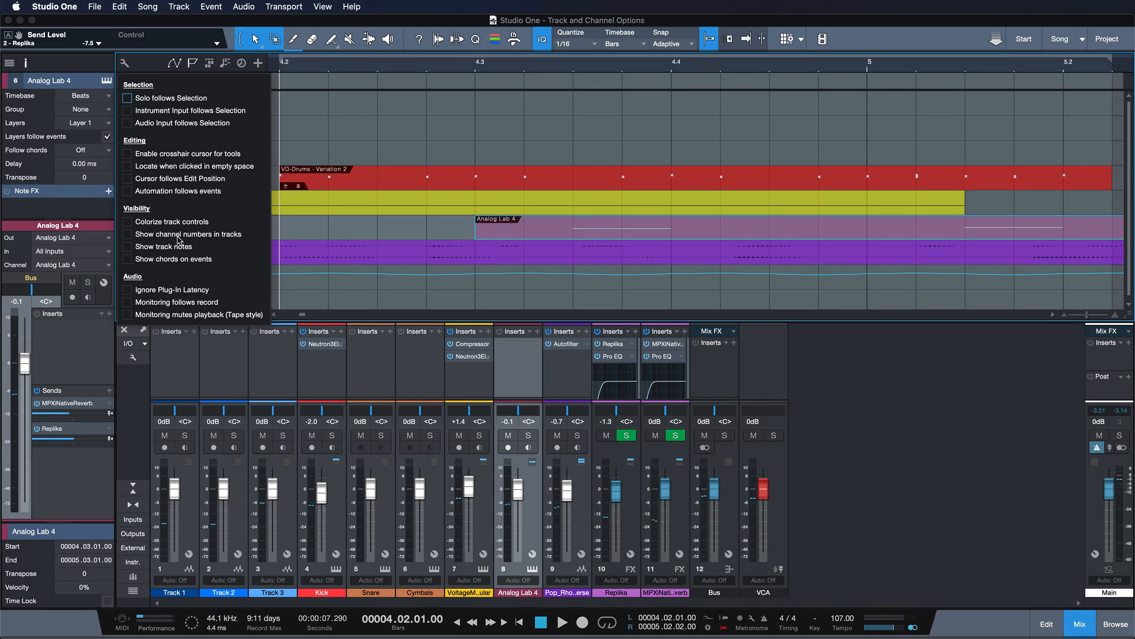
click(450, 302)
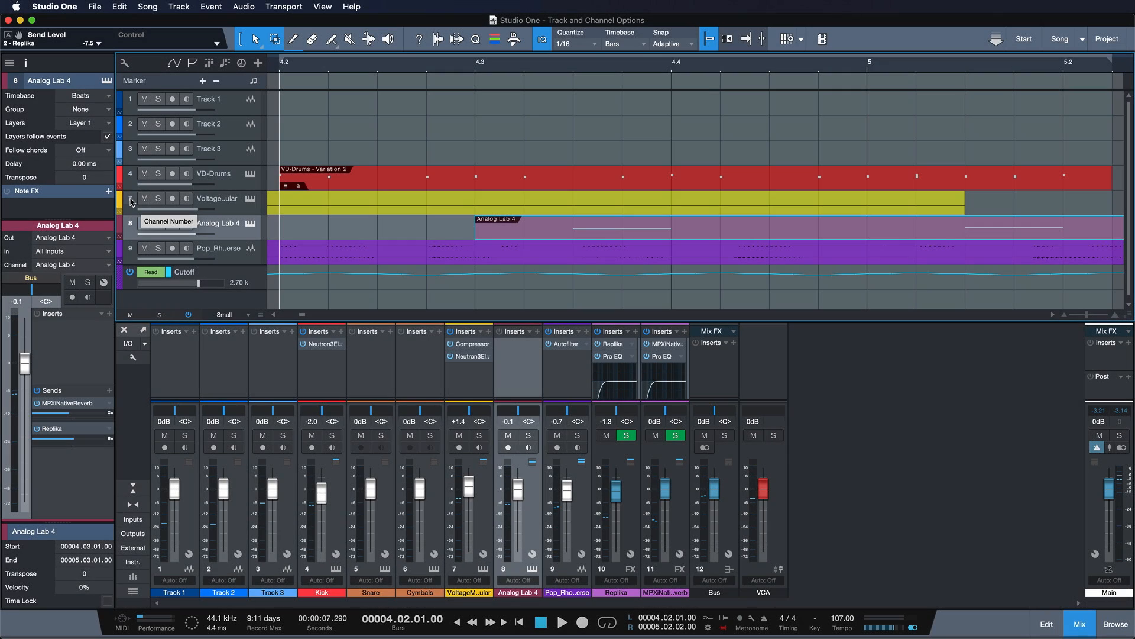
Step: Turn off Show channel numbers in tracks and turn on Show track notes
click(124, 61)
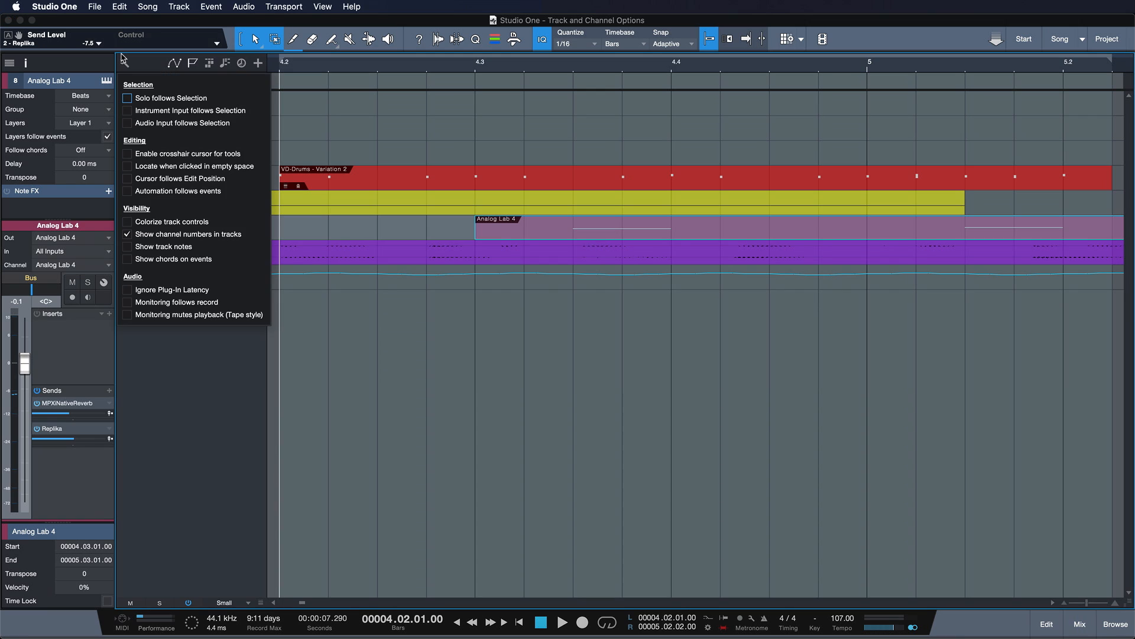
click(126, 234)
click(127, 247)
click(291, 326)
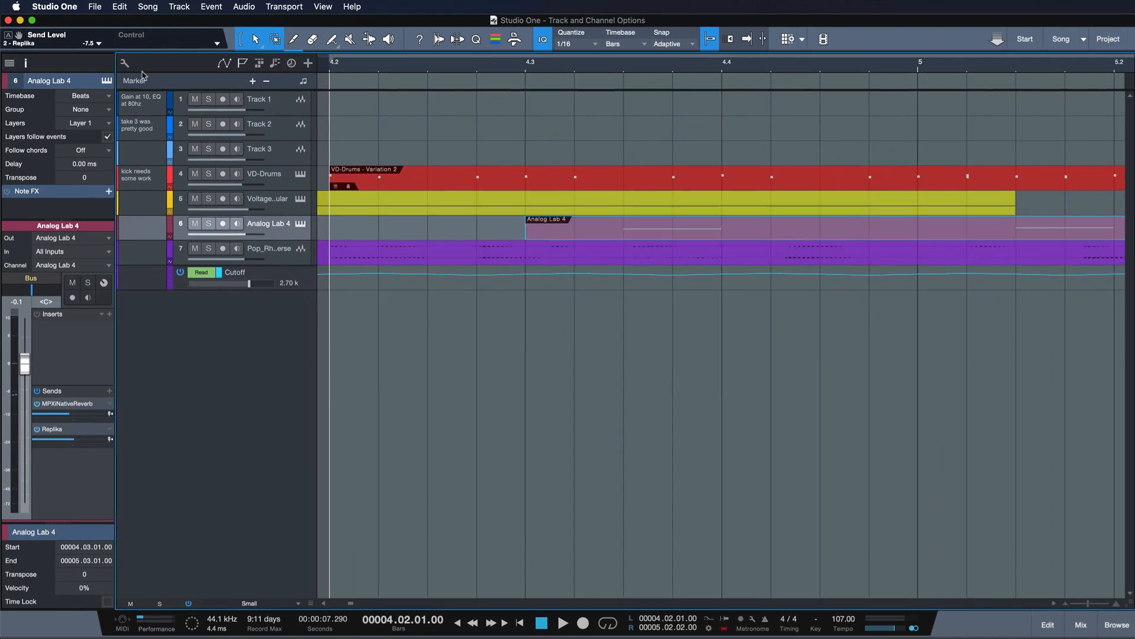
Step: Turn off Show track notes, select the Pop_Rhodes Verse event and return the playback cursor to the song start
click(170, 86)
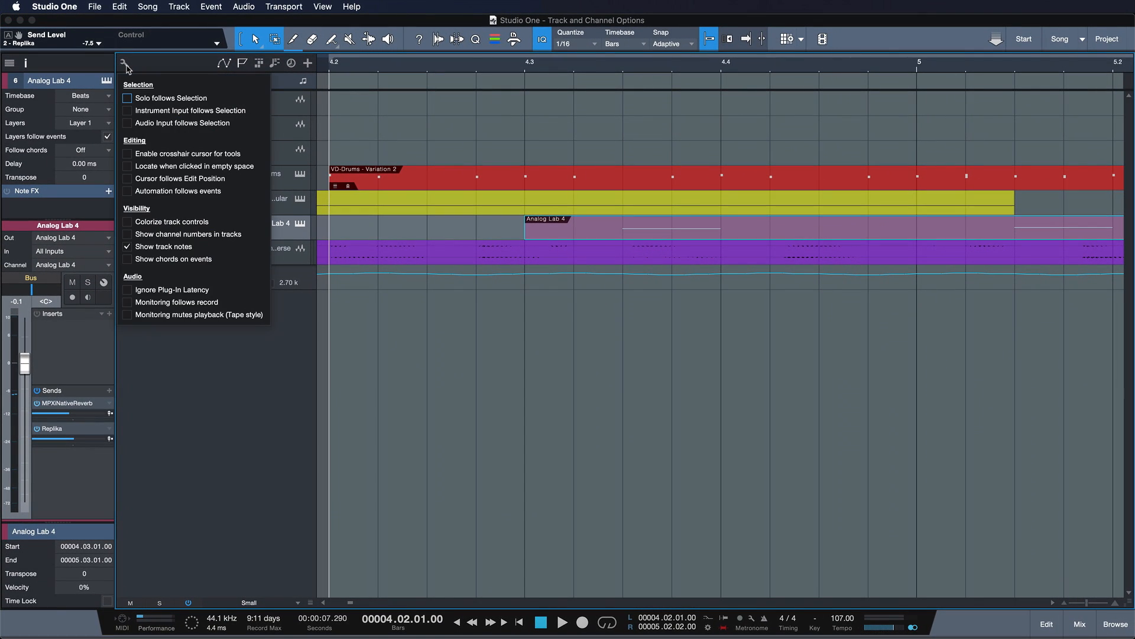
click(152, 249)
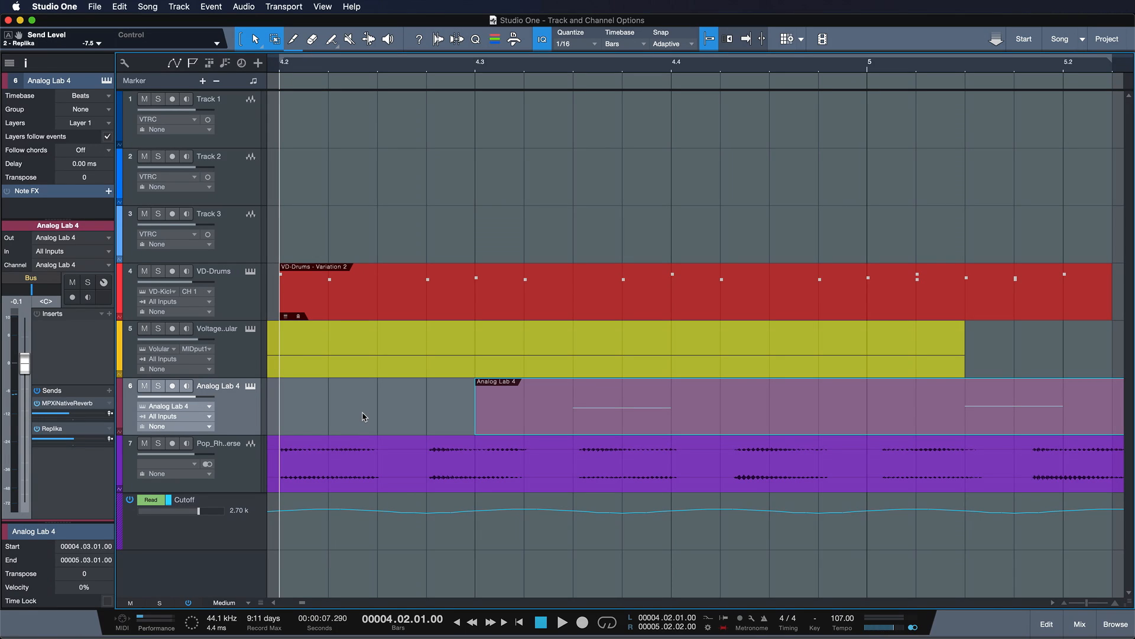
key(w)
click(362, 472)
key(Home)
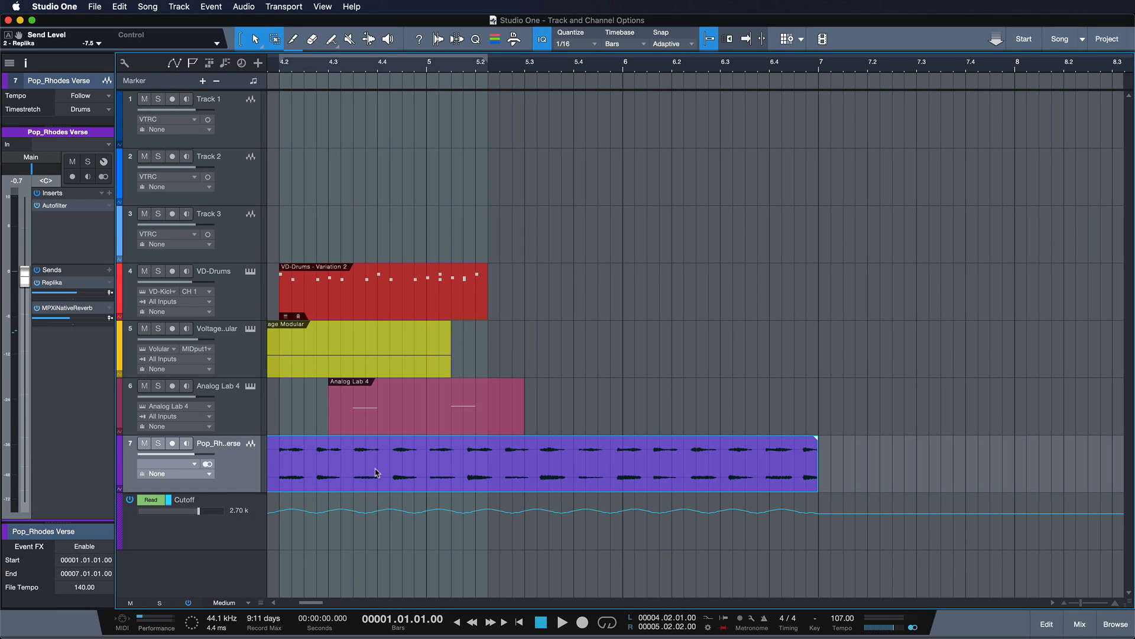
Step: Zoom in on the selected Pop_Rhodes Verse event and turn on Show chords on events
key(shift+s)
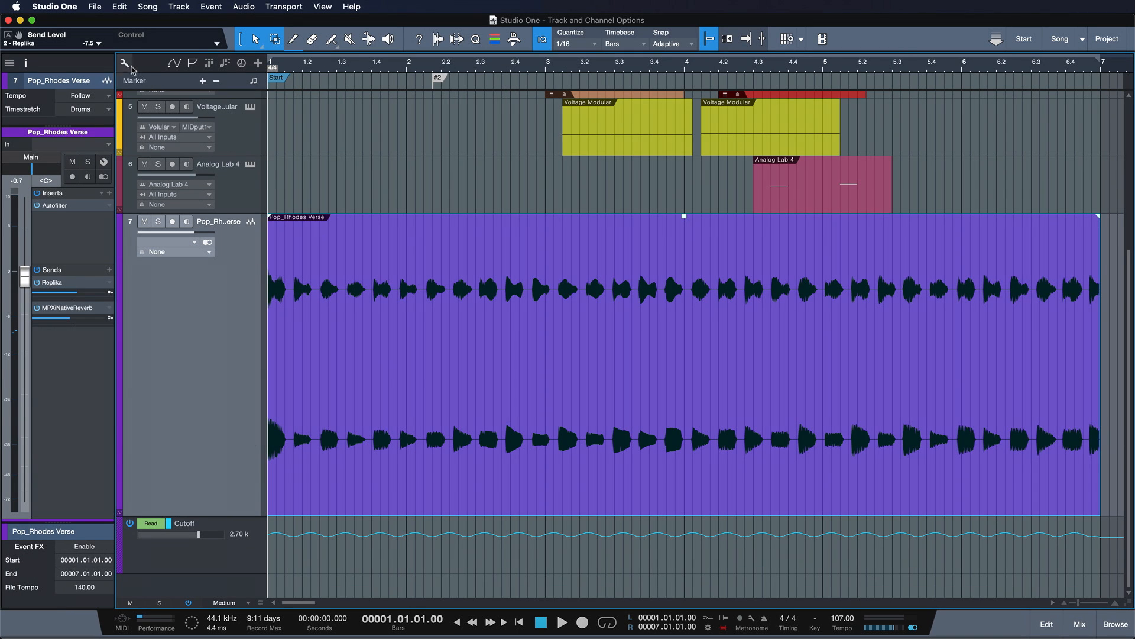
click(123, 64)
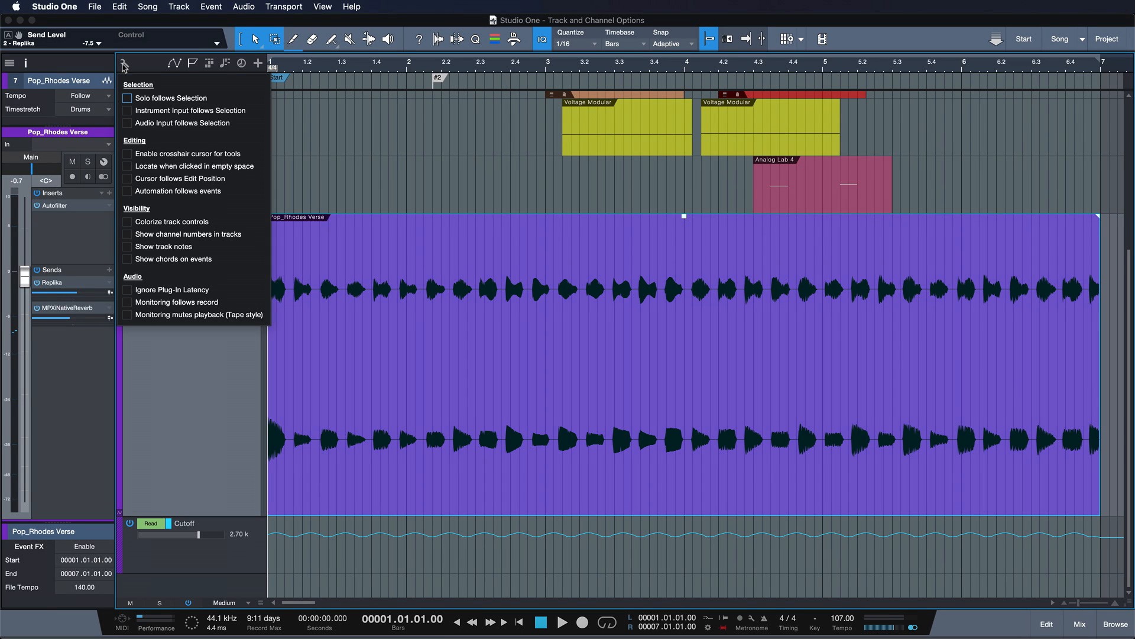
click(167, 259)
click(381, 451)
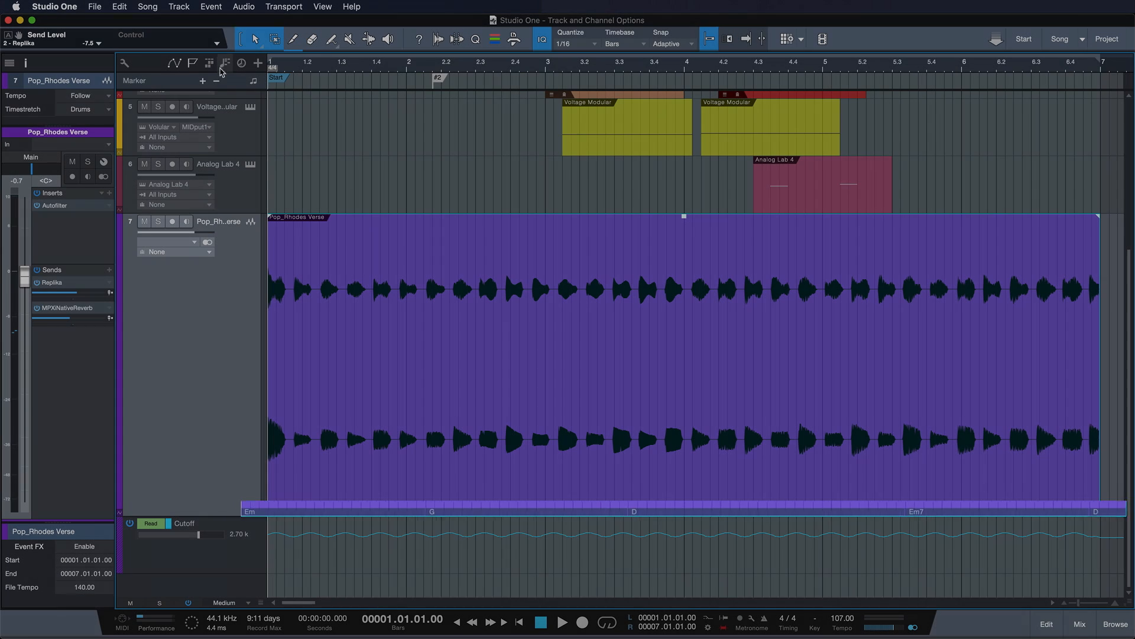
Step: Show the chord track, extract the Pop_Rhodes Verse event's chords onto it, and turn off Show chords on events
click(225, 63)
drag(401, 470, 336, 93)
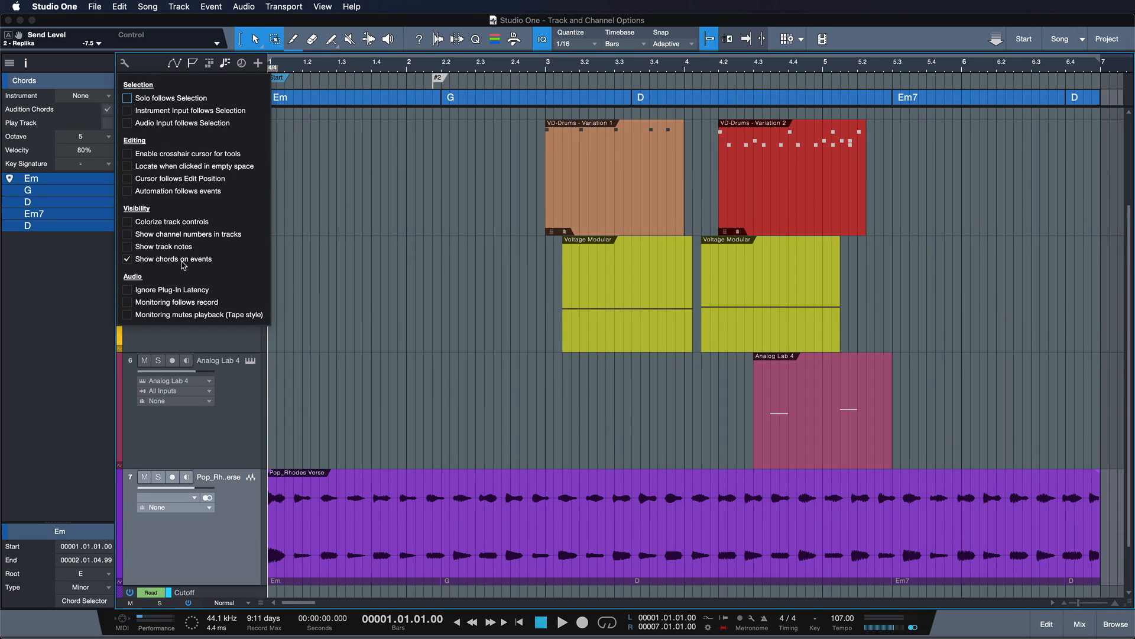
click(183, 263)
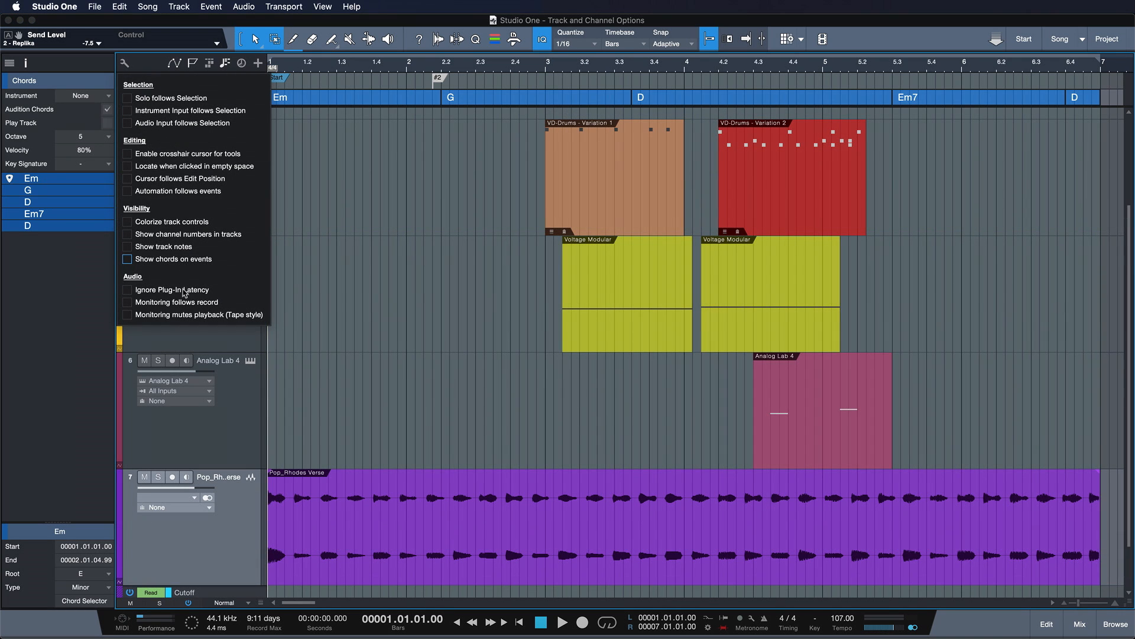
click(283, 413)
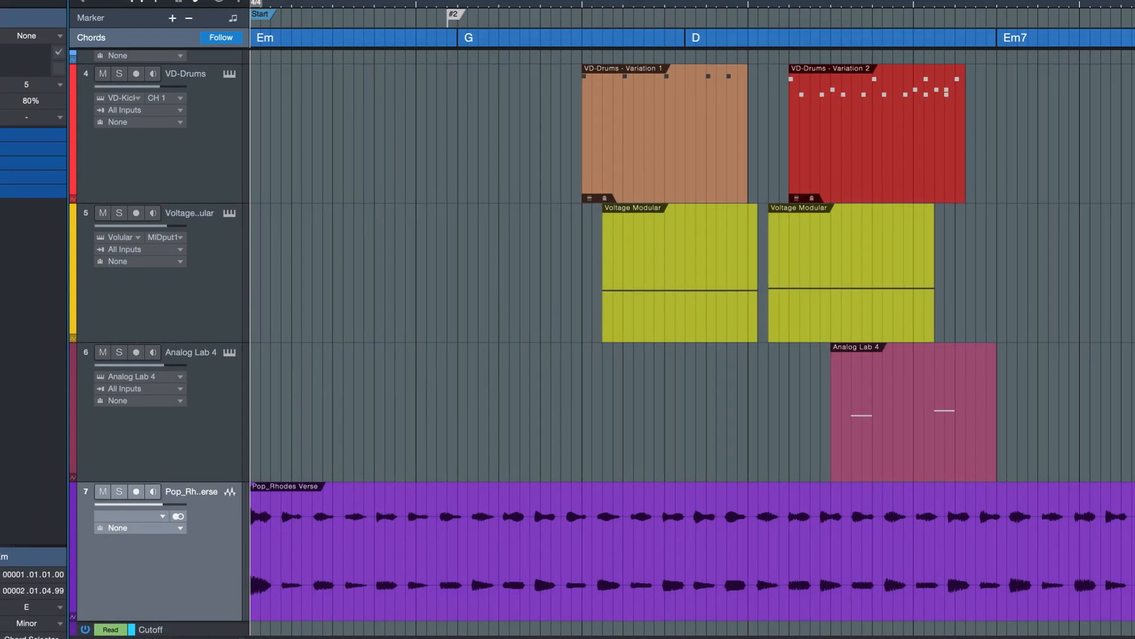
Step: Examine the plug-in latencies in the Performance Monitor, sorting the device list by latency, and close the monitor
click(109, 618)
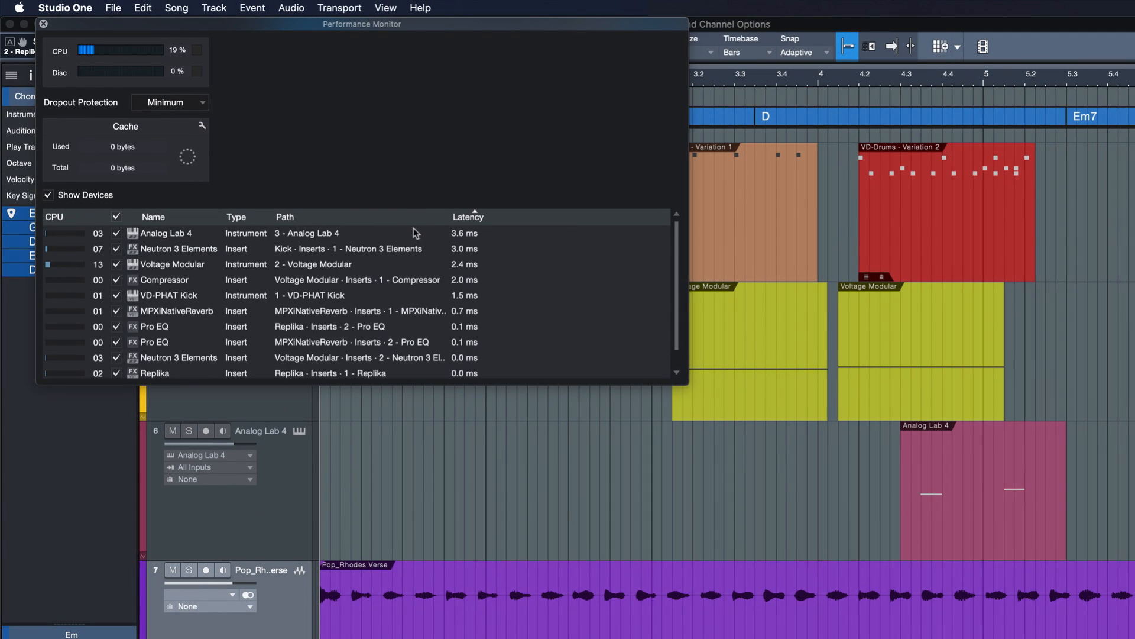
click(480, 214)
click(460, 218)
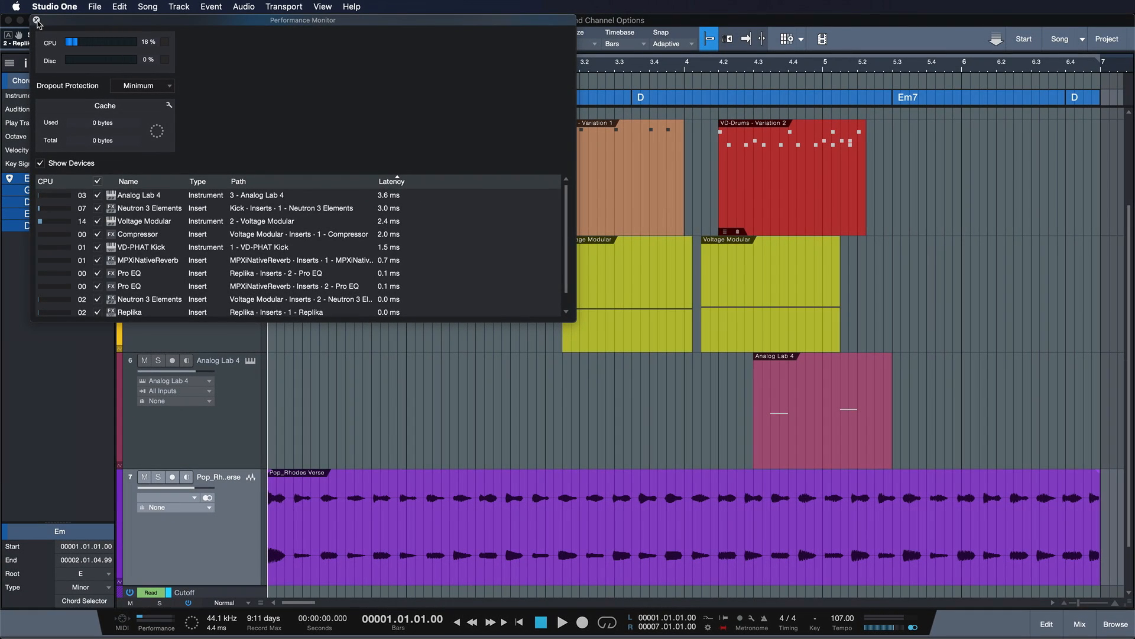
click(44, 24)
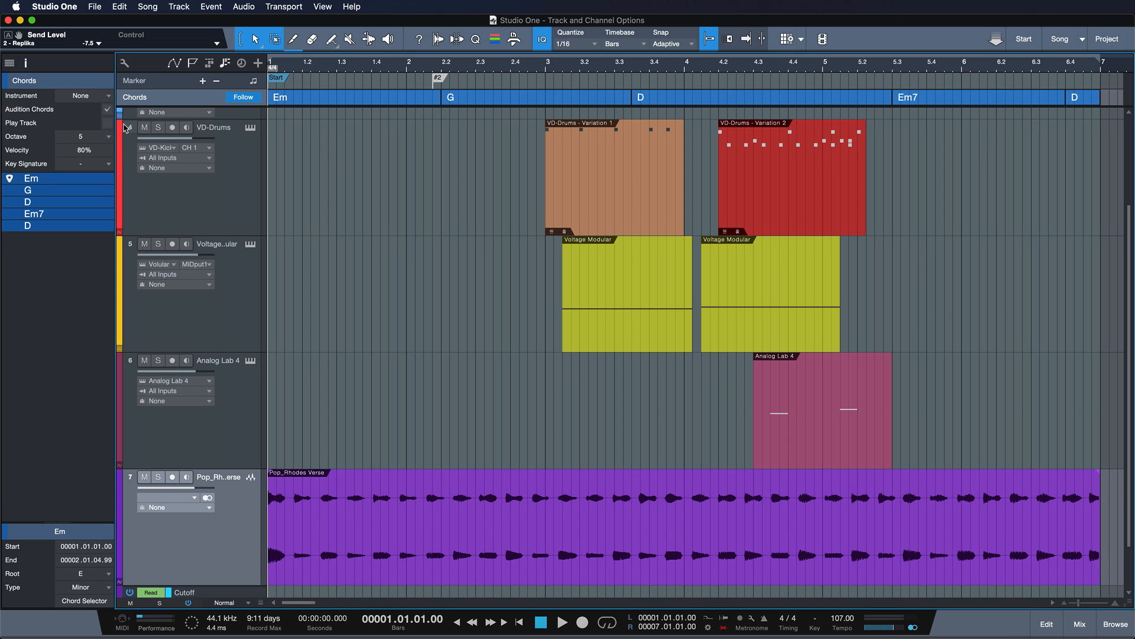
Step: Turn Ignore Plug-In Latency on and back off in the track options
click(124, 62)
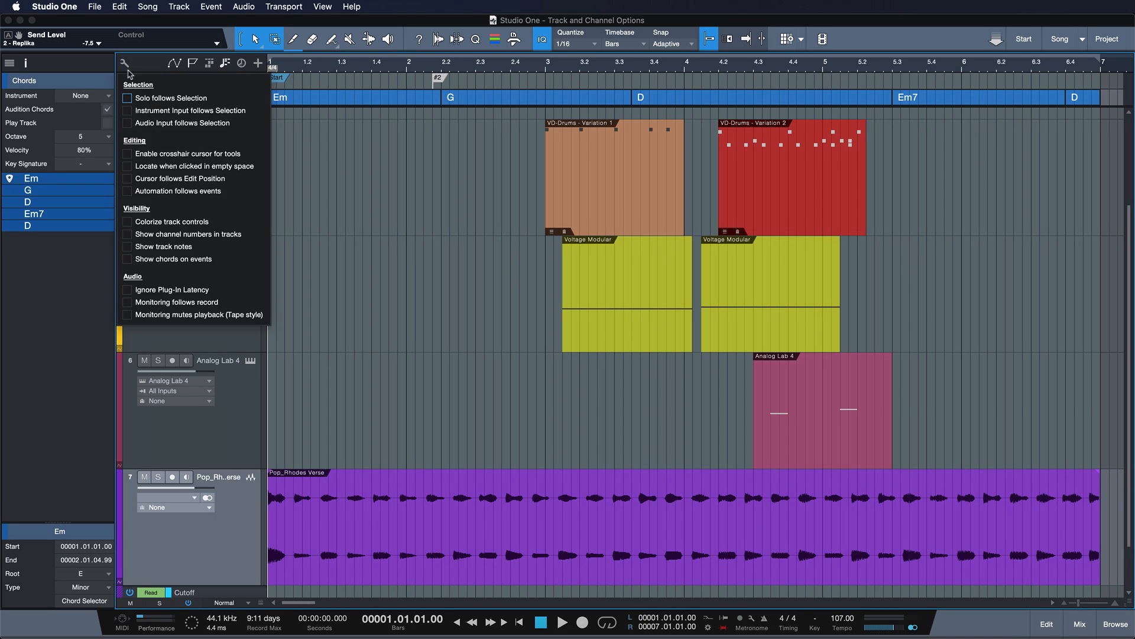
click(183, 289)
click(171, 289)
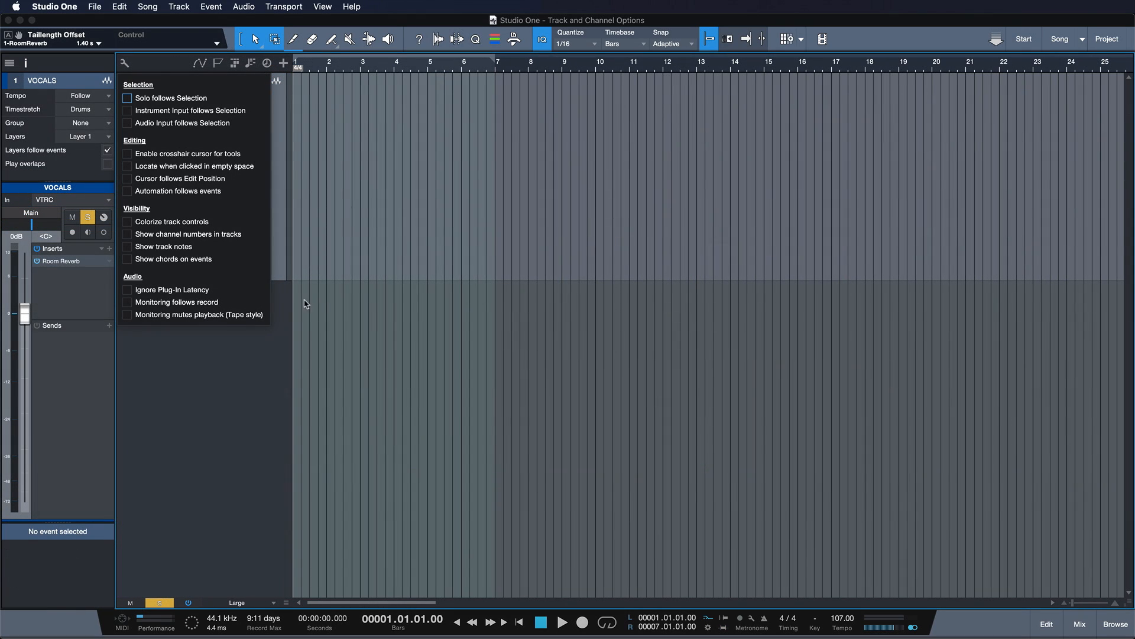
Step: Arm the VOCALS track for recording with input monitoring on, and switch both off again
click(306, 303)
click(172, 81)
click(187, 80)
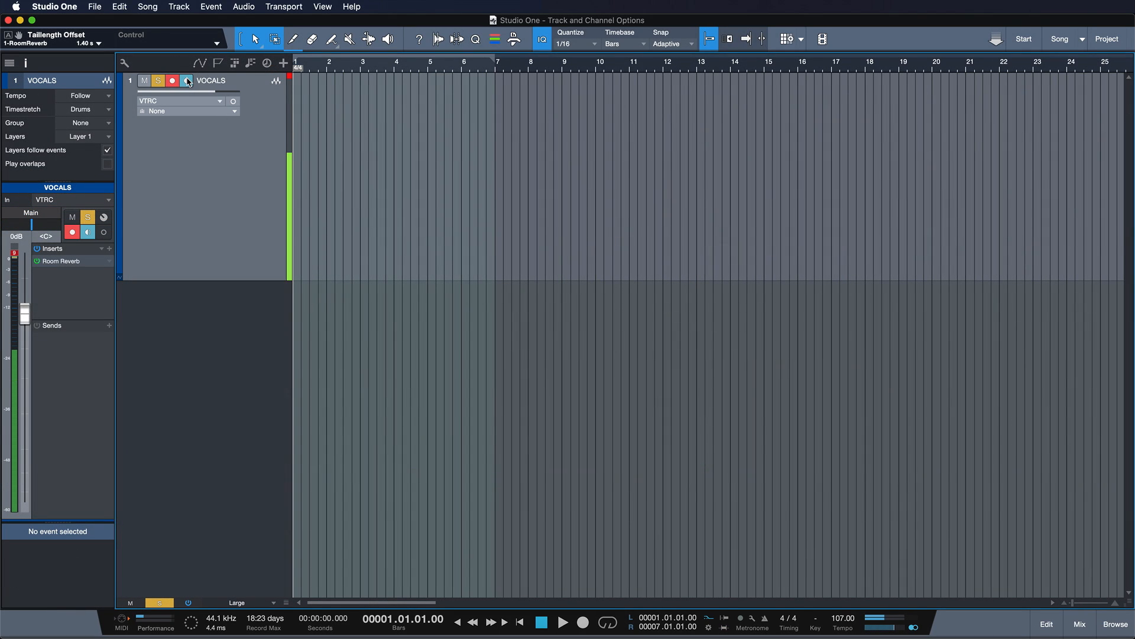
click(187, 80)
click(172, 81)
Step: Turn on Monitoring mutes playback (Tape style) in the track options
click(124, 63)
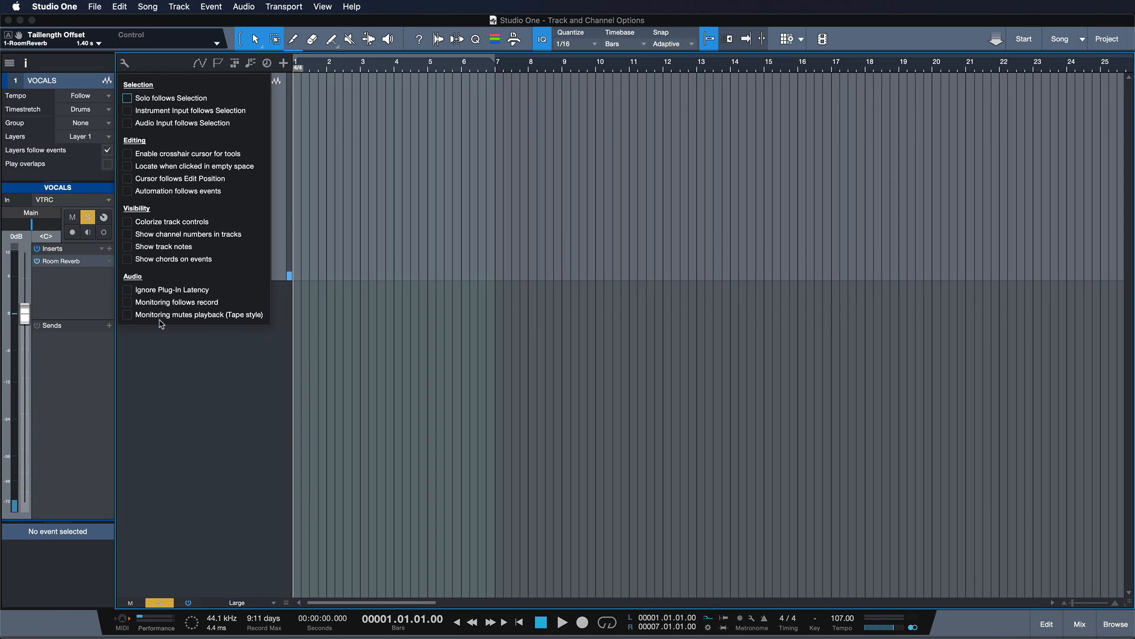
click(198, 314)
click(305, 210)
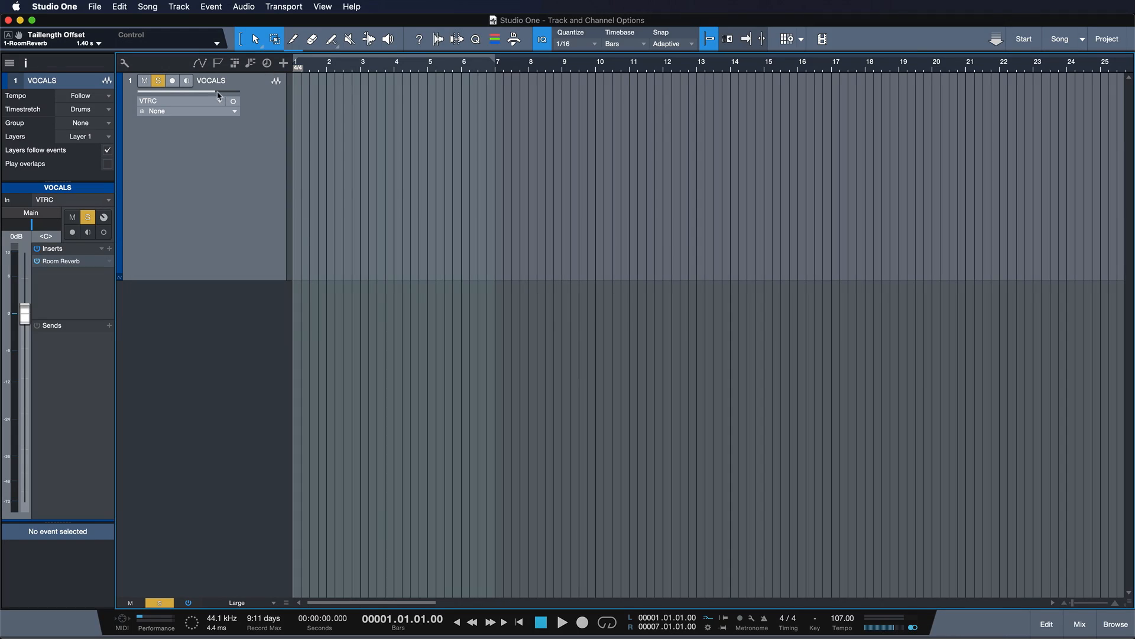
Step: Arm the VOCALS track, start playback from the song start and punch in recording
click(178, 86)
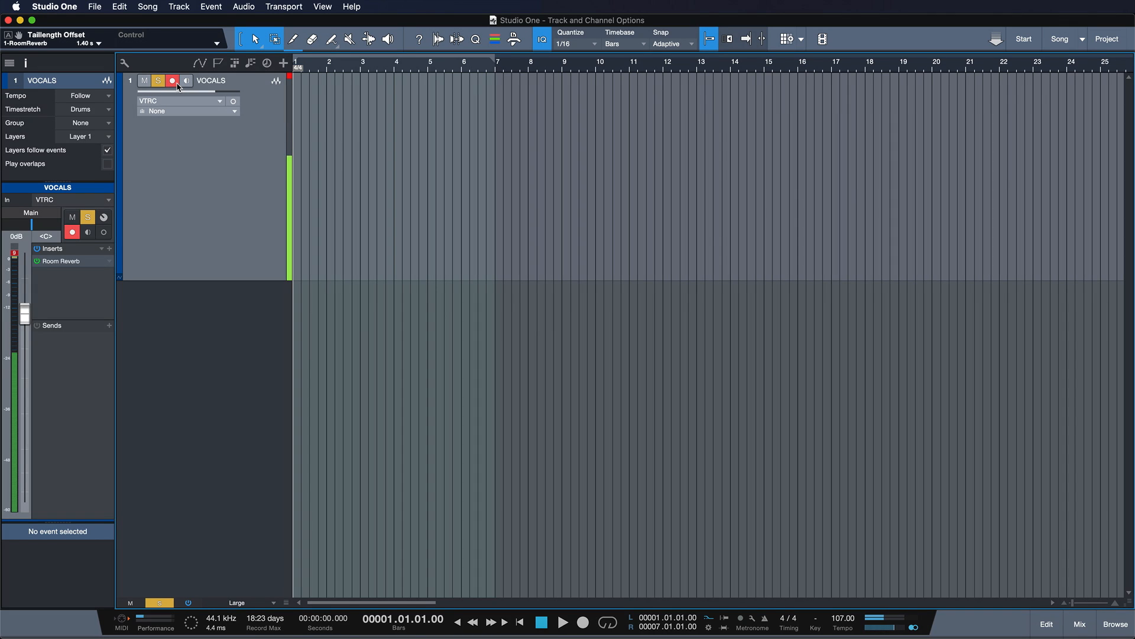
key(space)
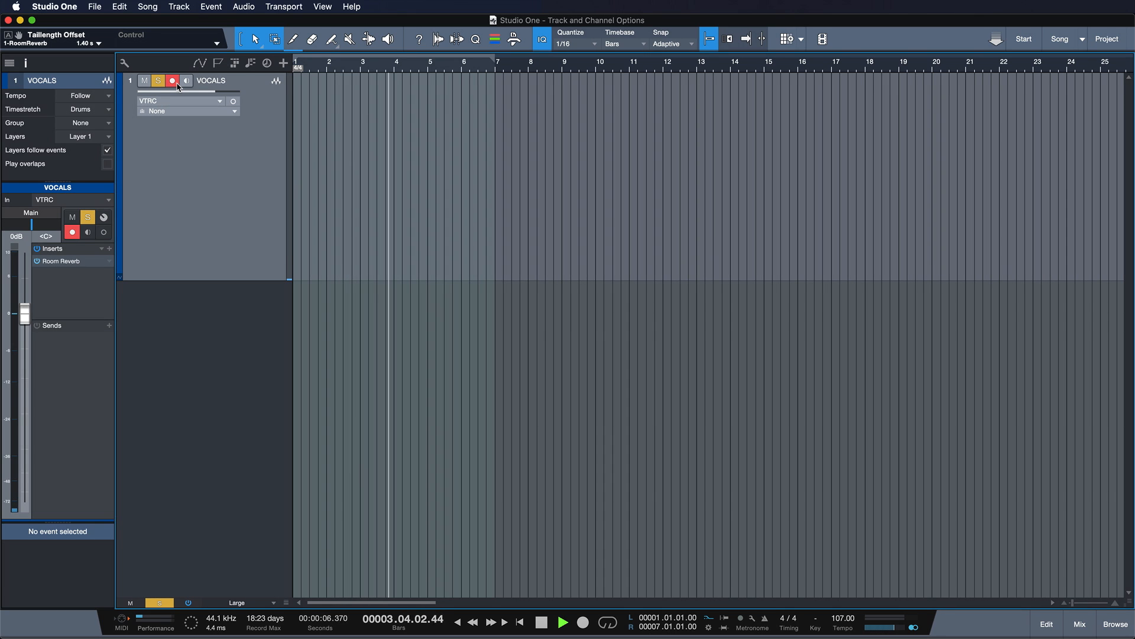
key(KP_Multiply)
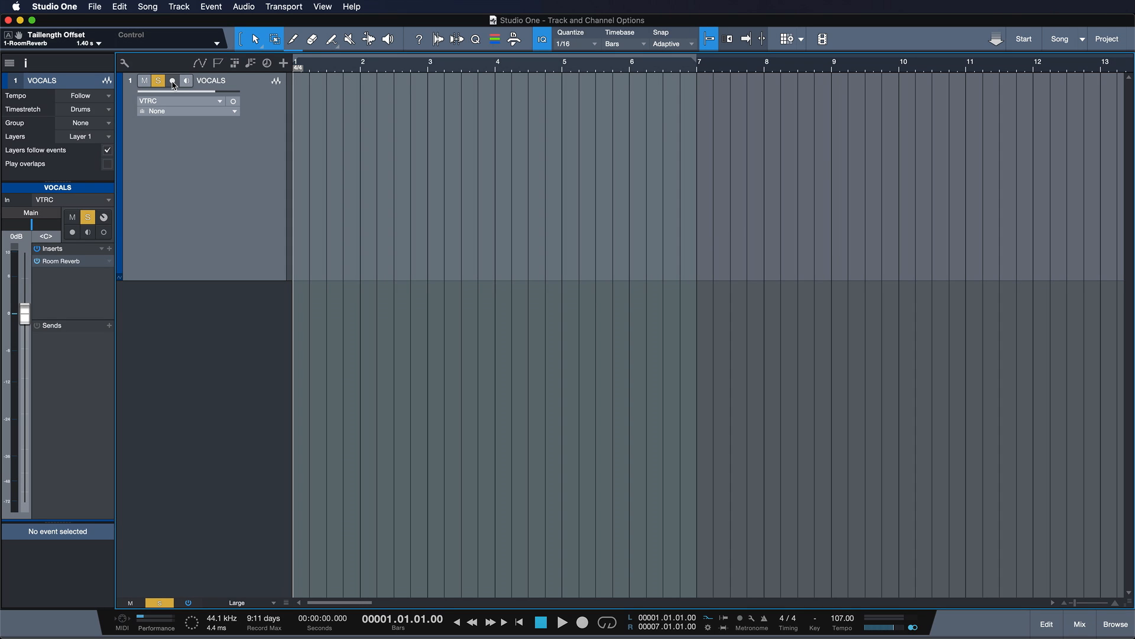
Step: Record a take on the armed VOCALS track from the song start to about bar 3.4, disarm the track and deselect the take
click(172, 82)
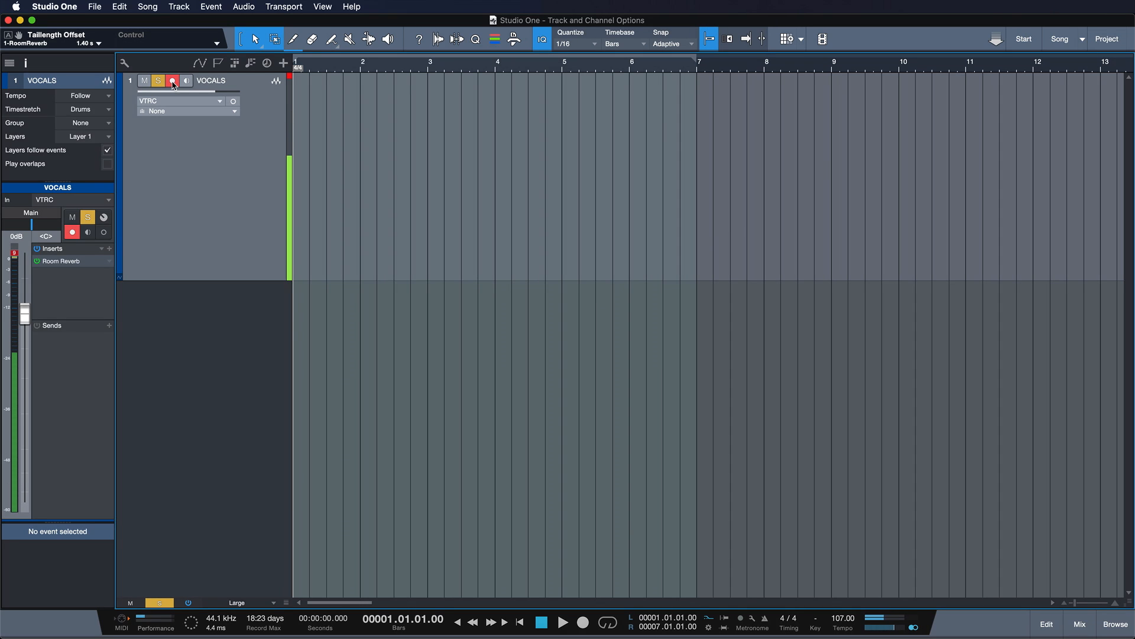
key(KP_Multiply)
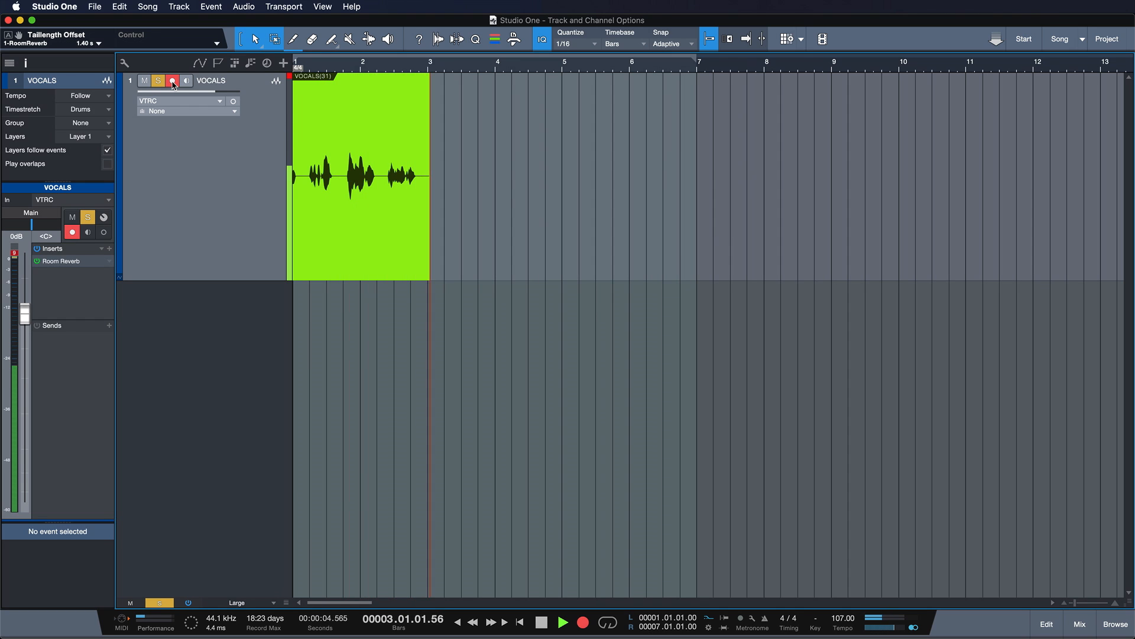
key(space)
click(172, 81)
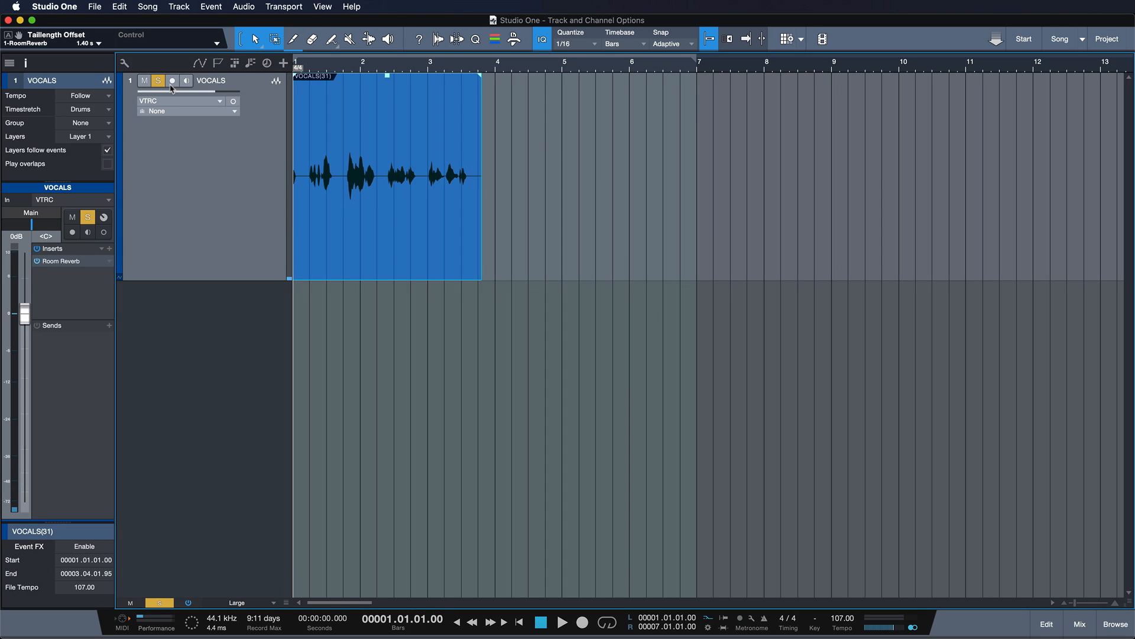
click(401, 315)
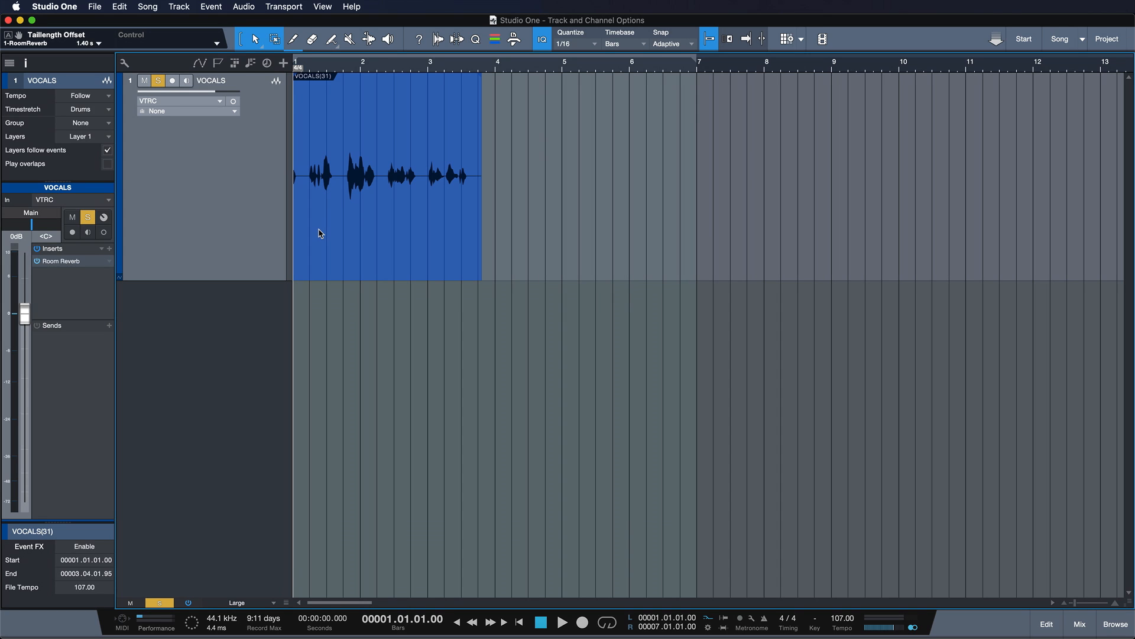
Step: Play back the VOCALS take with the track armed and monitoring switched on midway, and stop and disarm the track
key(space)
click(173, 80)
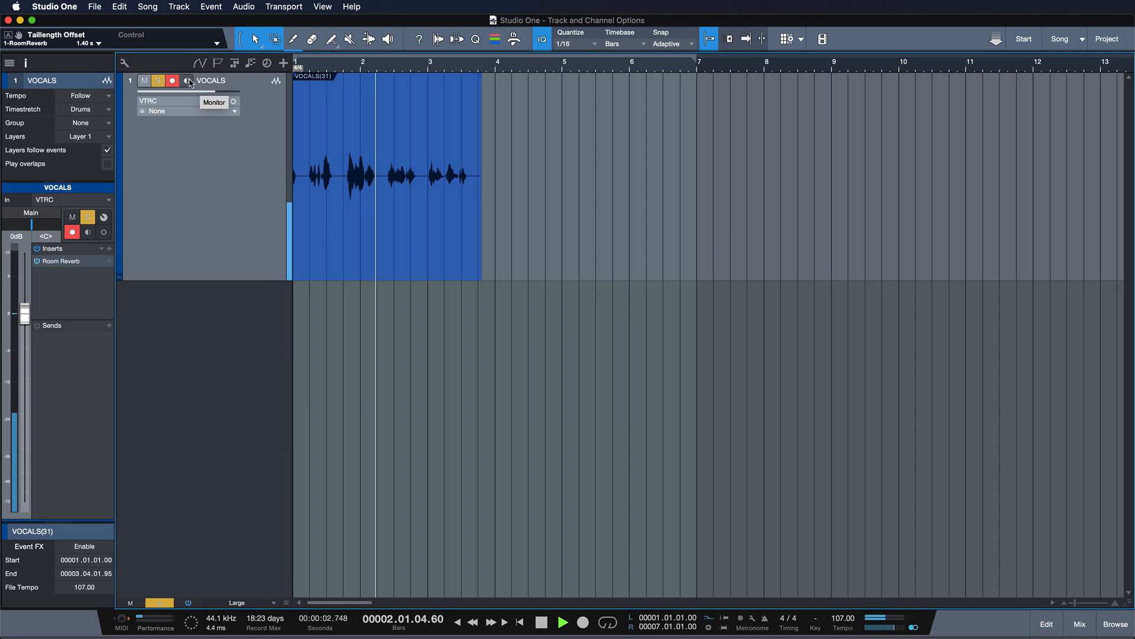
click(188, 81)
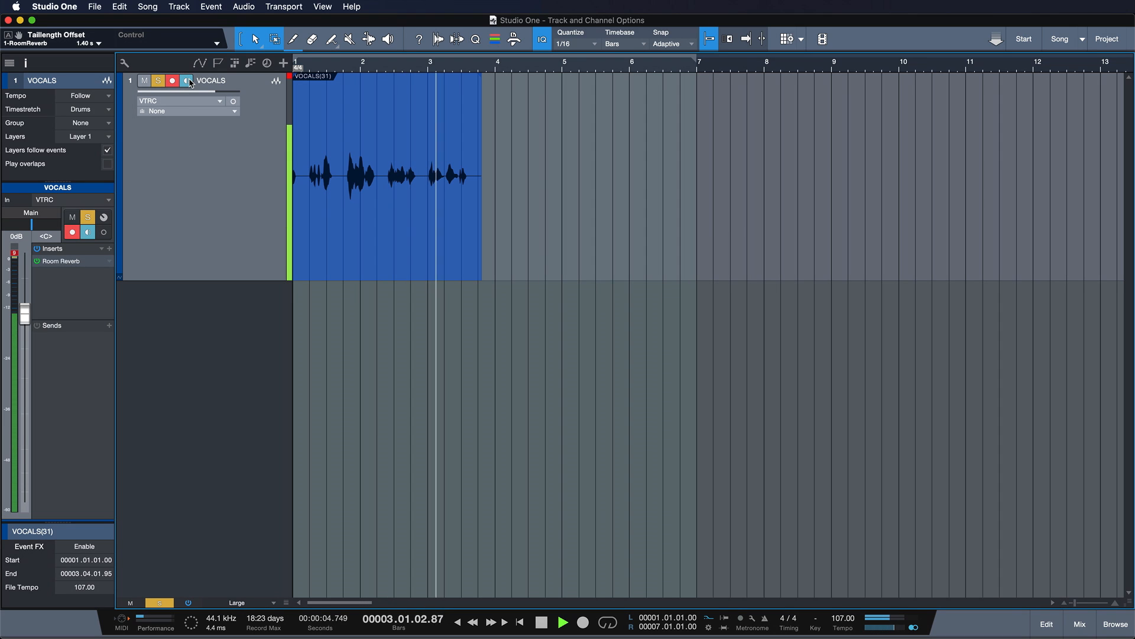
key(space)
click(174, 82)
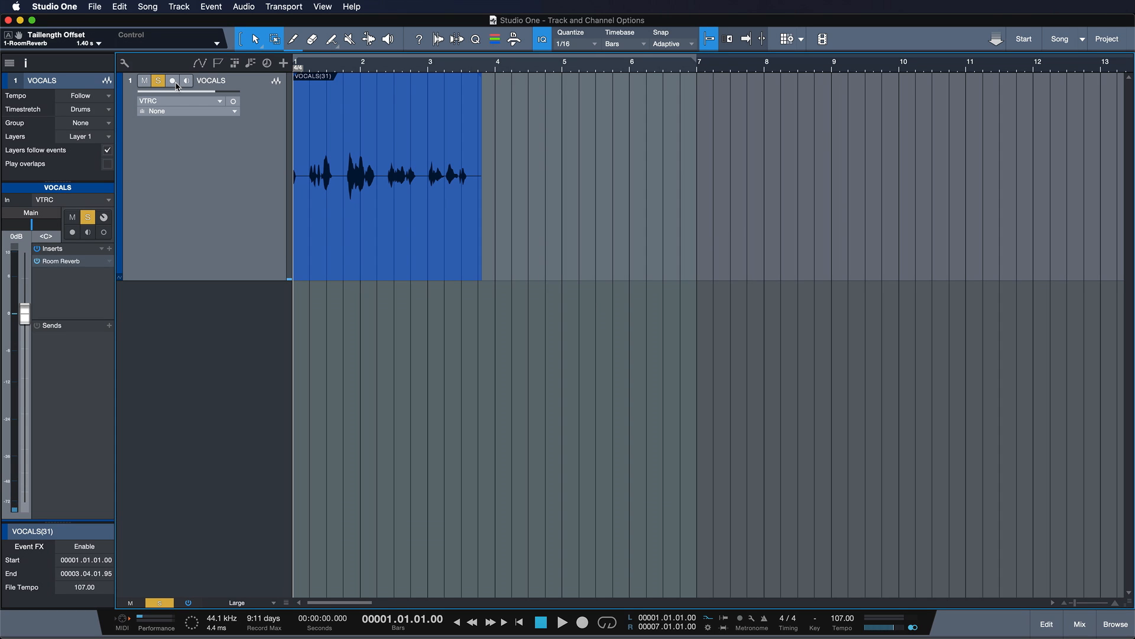
Step: Arm the VOCALS track, punch in a second take during playback from about bar 2.4 to bar 4.2, and disarm the track
click(173, 81)
key(space)
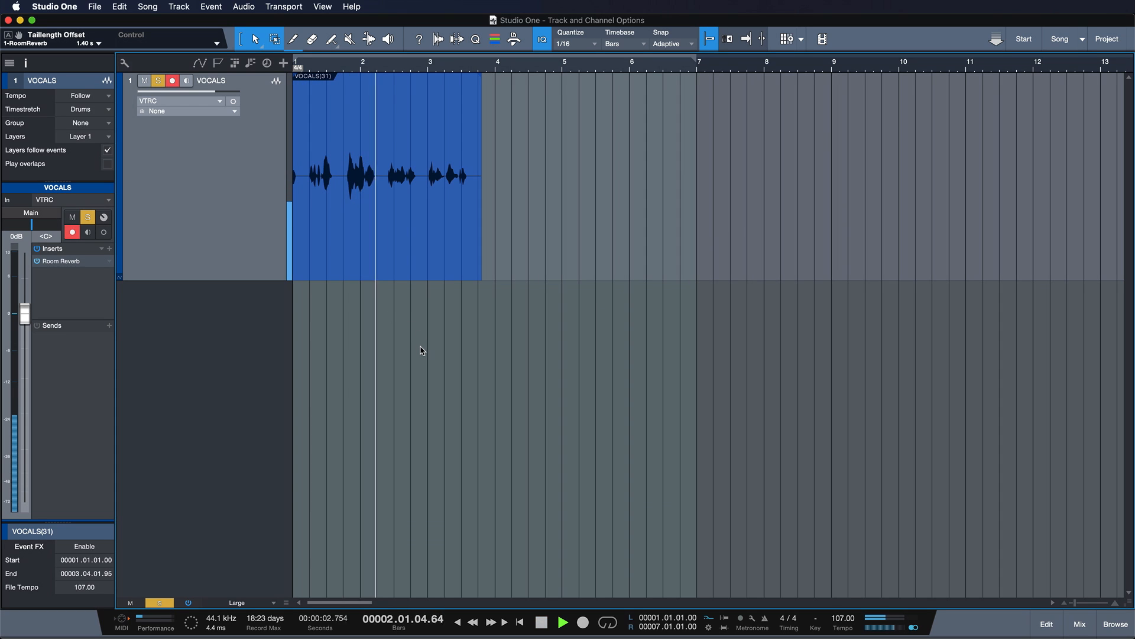
key(KP_Multiply)
key(space)
click(173, 81)
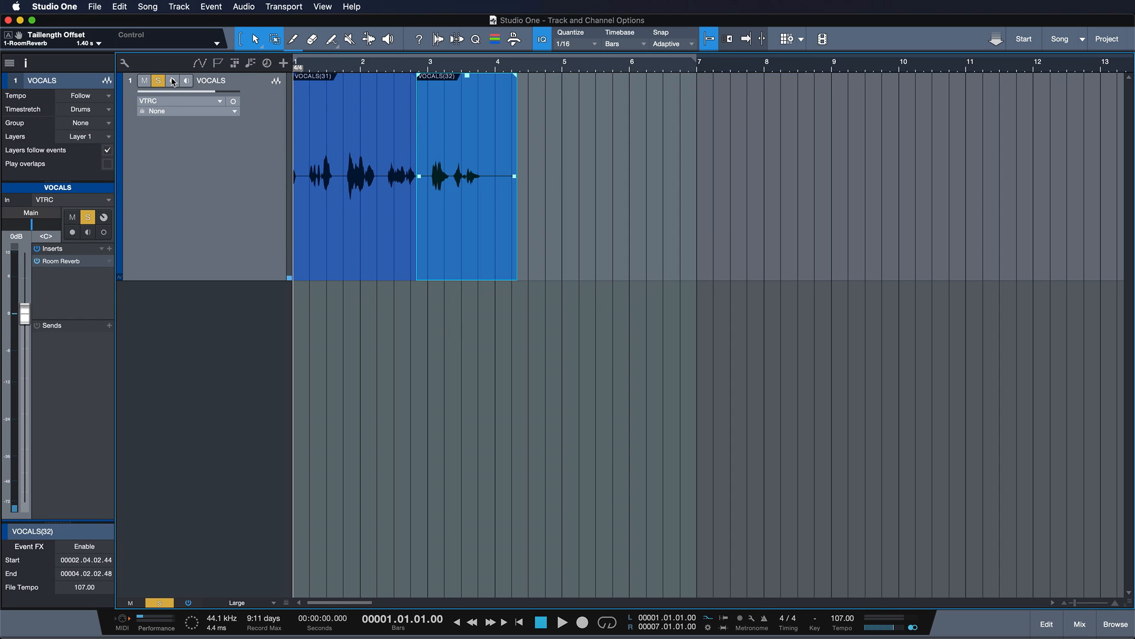